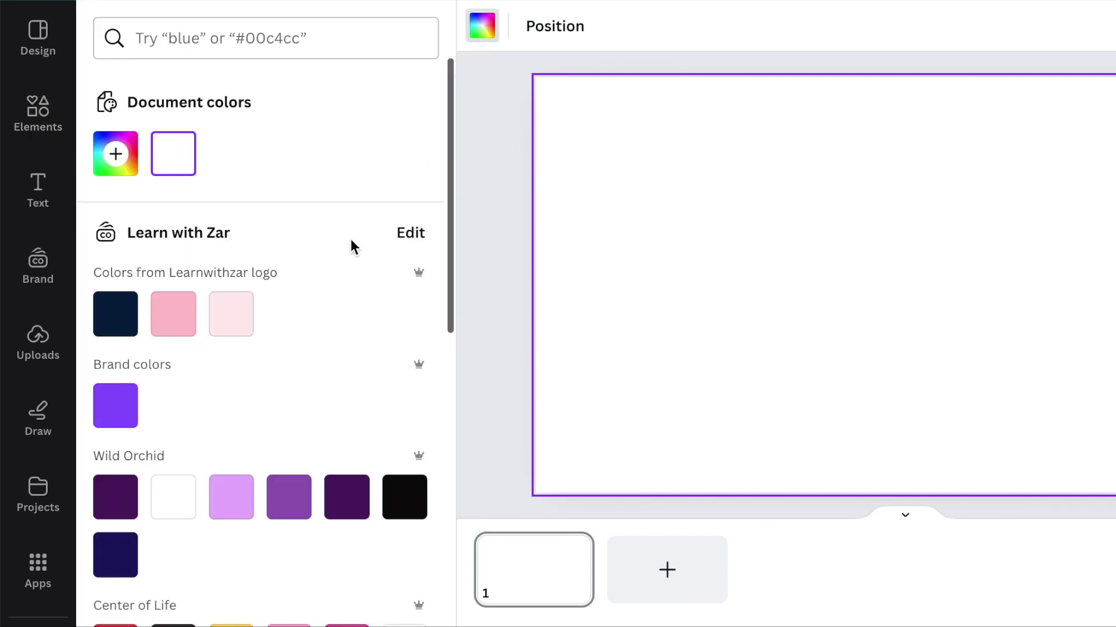
Fill the blank page background with black, and add a text box enlarged to font size 63.8.
{"action": "left_click", "coordinate": [407, 499]}
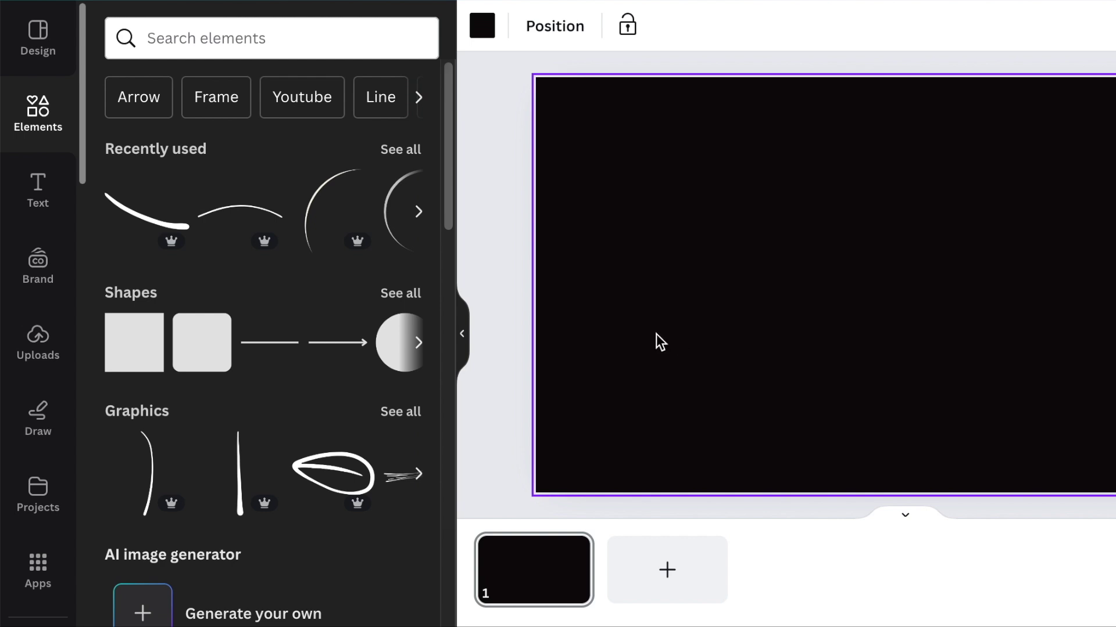
{"action": "key", "text": "t"}
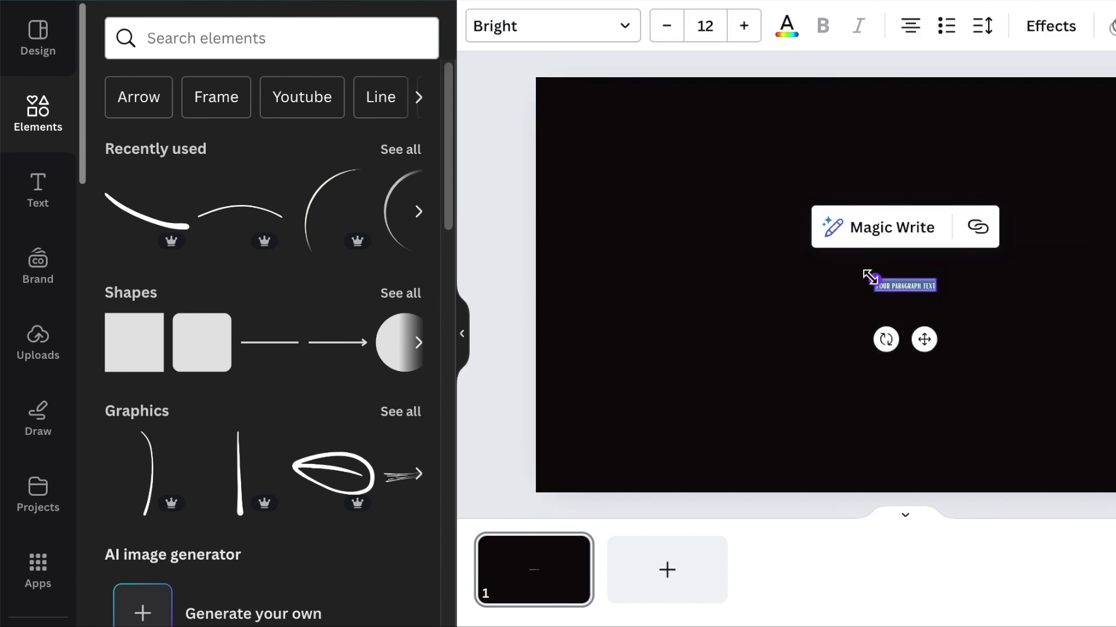
{"action": "left_click_drag", "start_coordinate": [869, 277], "coordinate": [606, 272]}
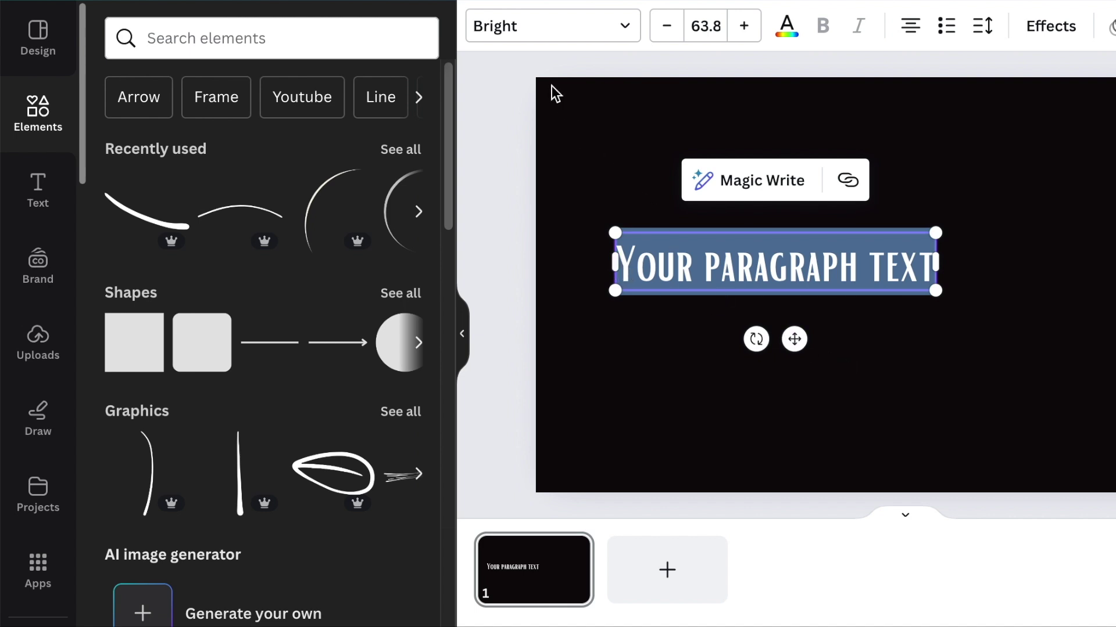
Search the fonts for AMSTERDAM and apply Amsterdam Four to the placeholder text.
{"action": "left_click", "coordinate": [608, 36]}
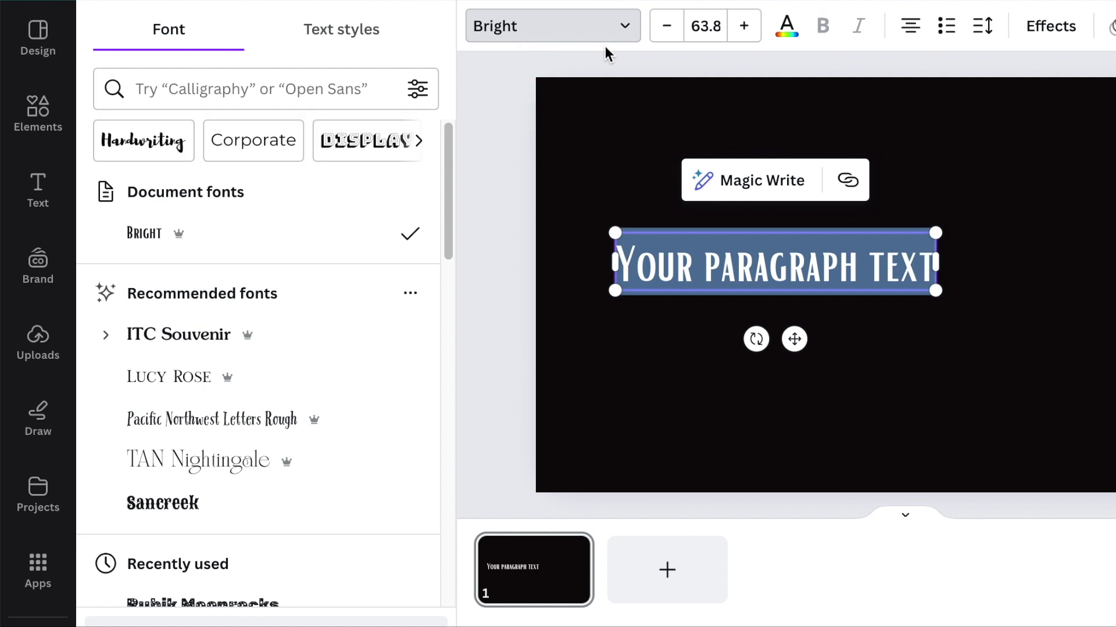
{"action": "left_click", "coordinate": [266, 88]}
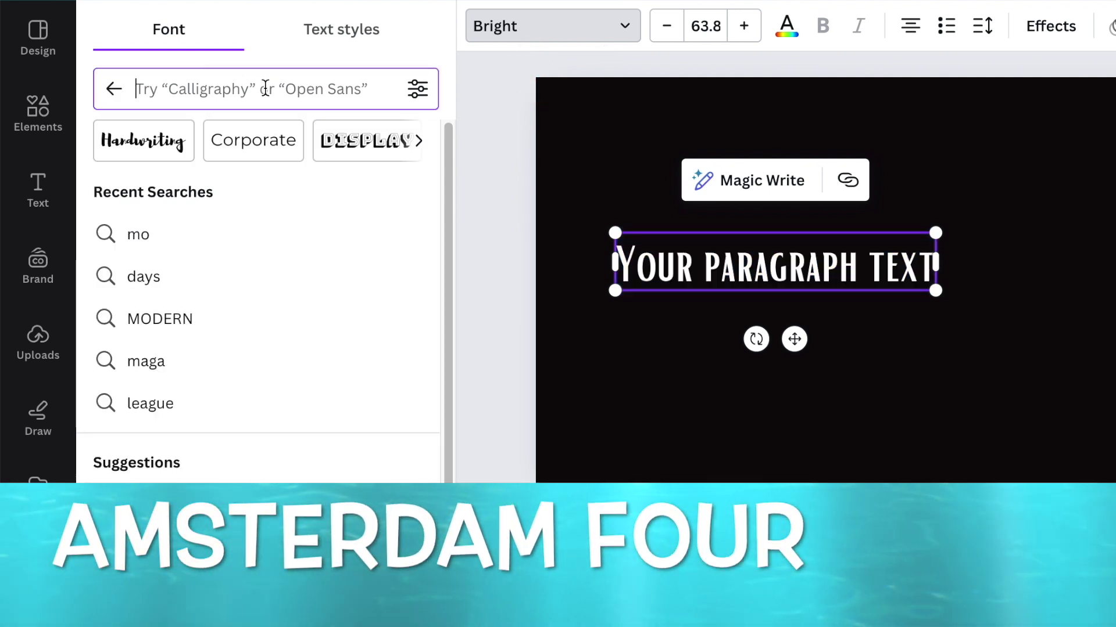
{"action": "type", "text": "A"}
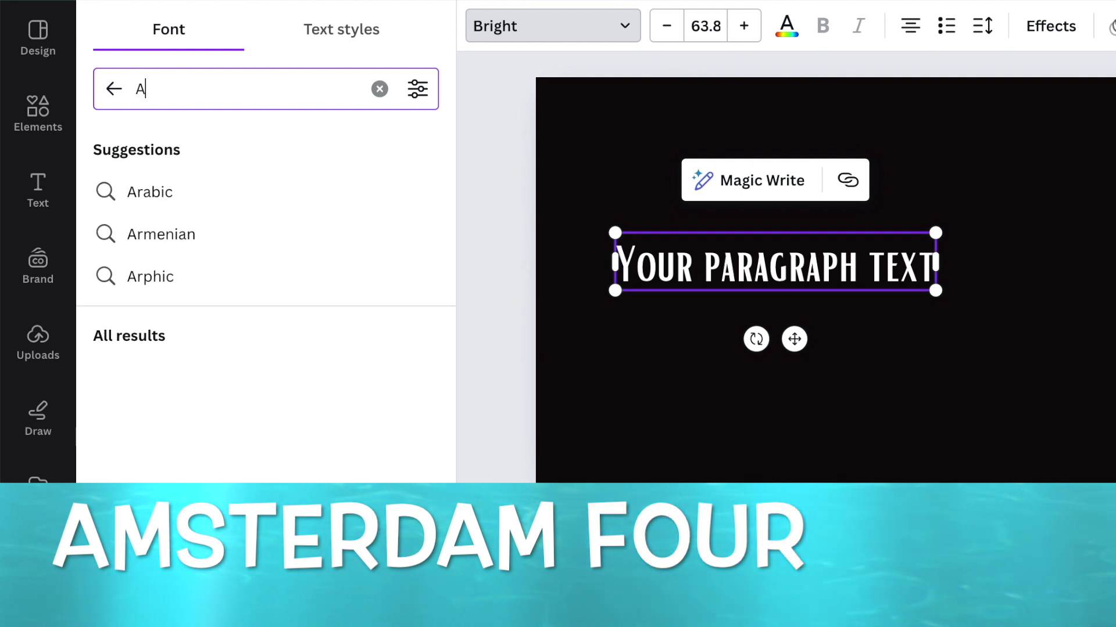
{"action": "type", "text": "M"}
{"action": "key", "text": "BackSpace"}
{"action": "type", "text": "MST"}
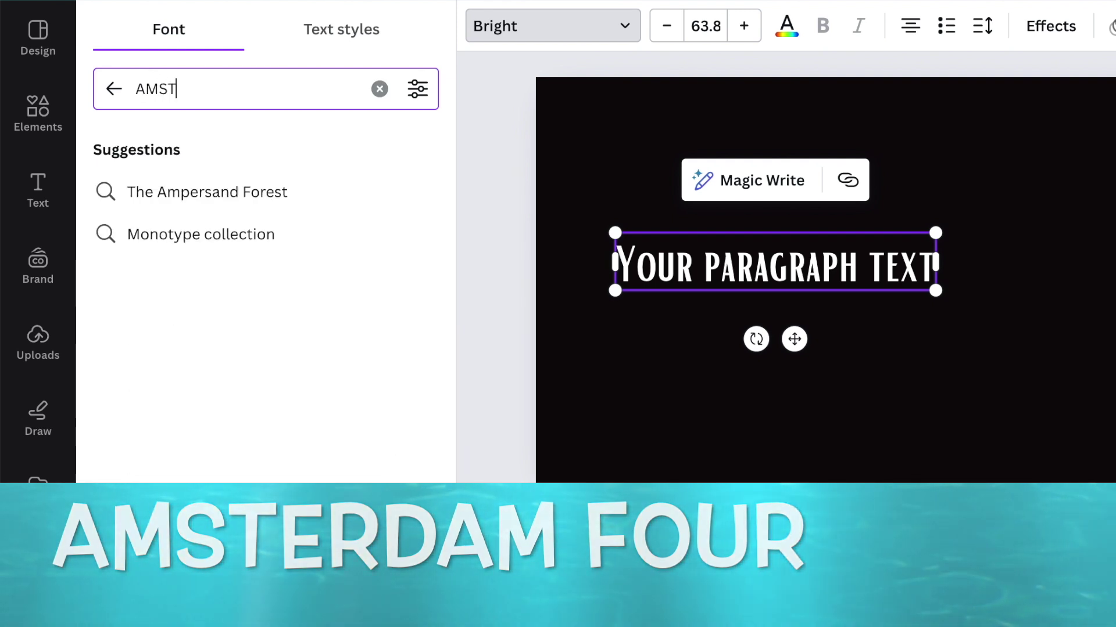
{"action": "type", "text": "ERDAM"}
{"action": "left_click", "coordinate": [262, 197]}
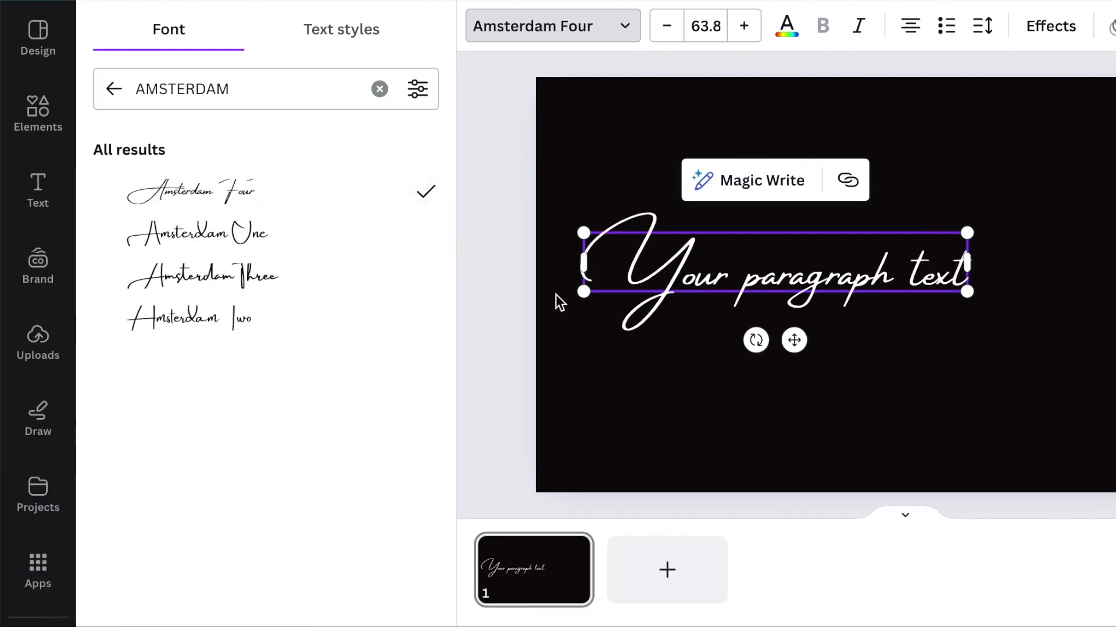
Replace the placeholder text with "Cat" and enlarge it to font size 156.
{"action": "key", "text": "shift+Left"}
{"action": "key", "text": "ctrl+a"}
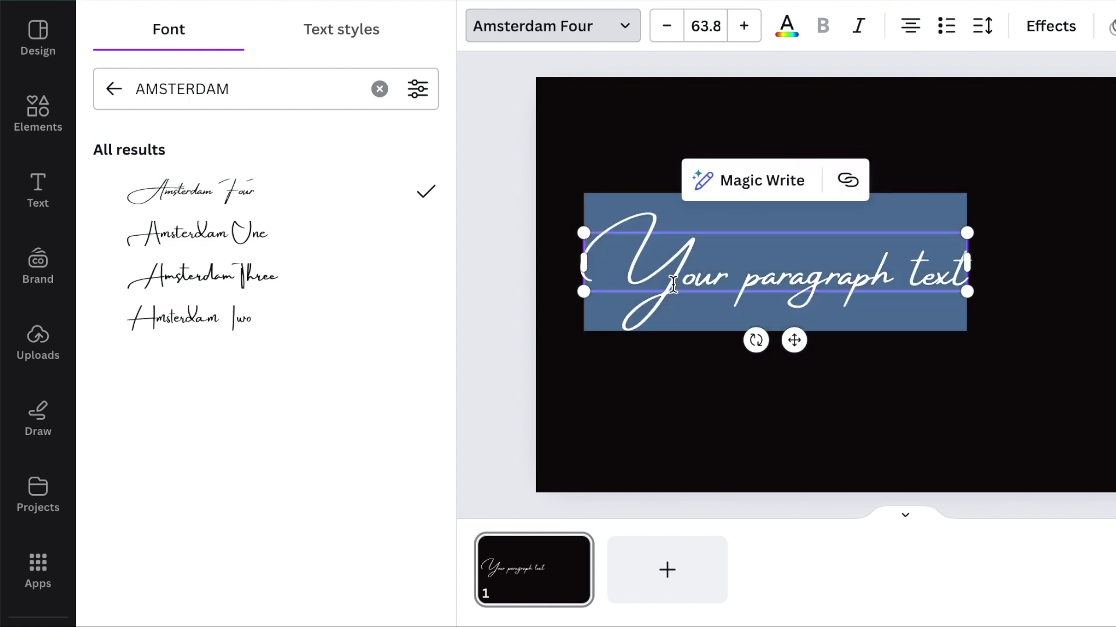
{"action": "type", "text": "C"}
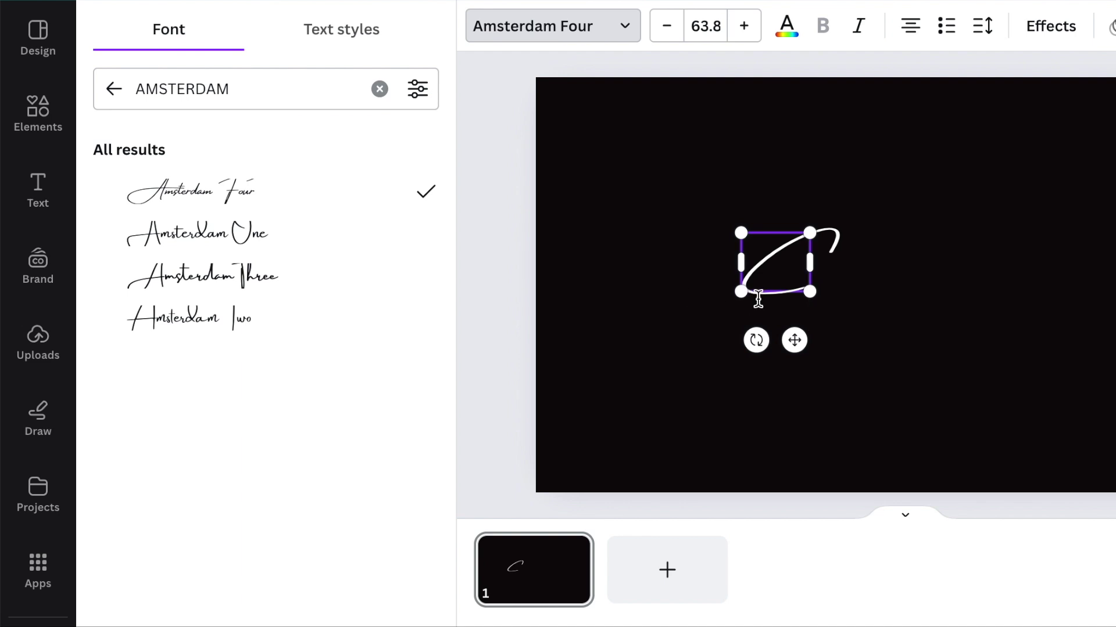
{"action": "left_click_drag", "start_coordinate": [740, 293], "coordinate": [620, 361]}
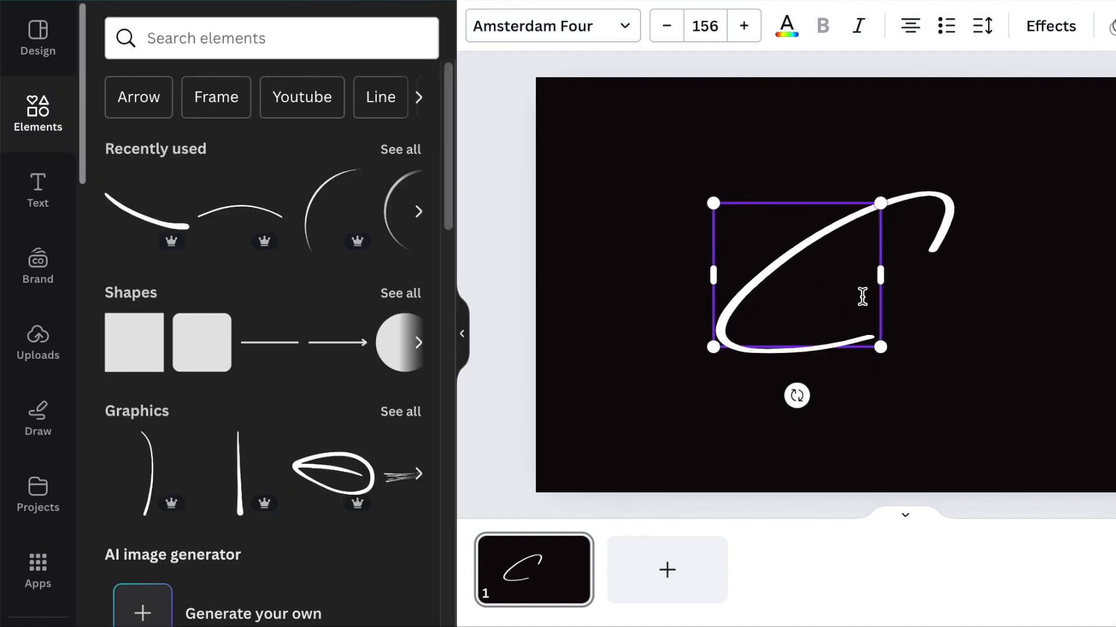
{"action": "type", "text": "at"}
{"action": "left_click", "coordinate": [1068, 352]}
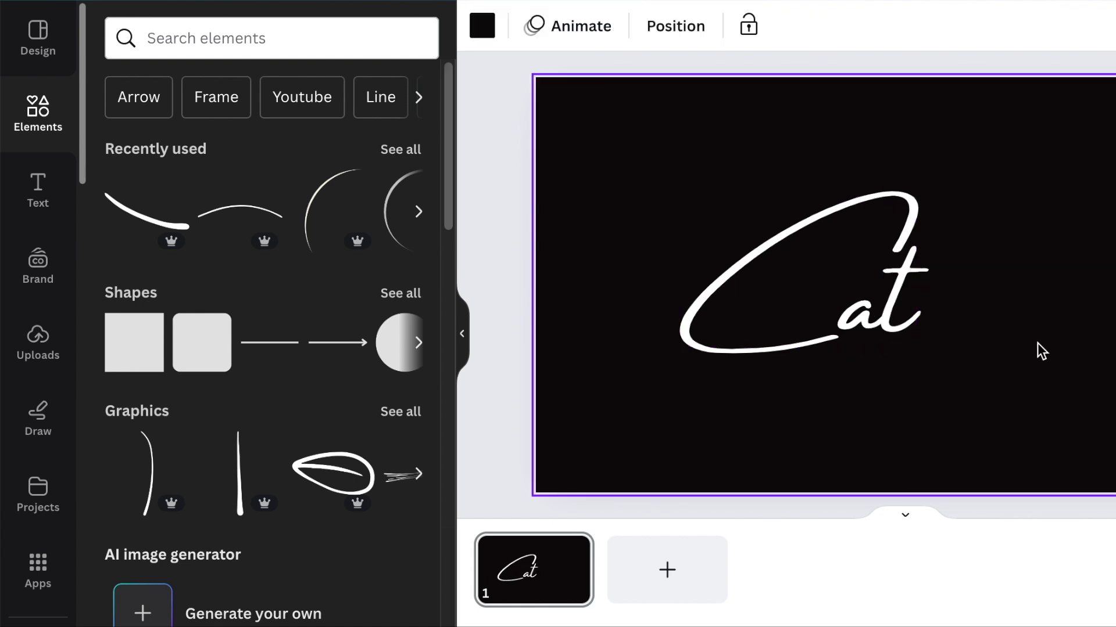
Shift the "Cat" text right and slightly down, and colour it gold #cc9933 from the Gold palette.
{"action": "left_click", "coordinate": [864, 308]}
{"action": "left_click_drag", "start_coordinate": [864, 308], "coordinate": [949, 331]}
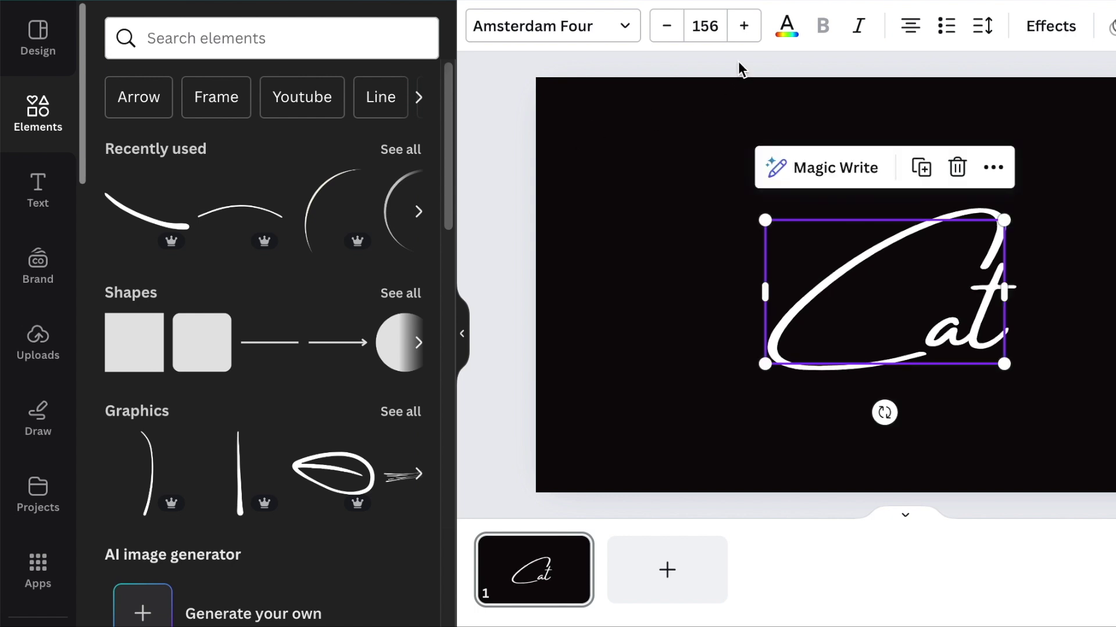
{"action": "left_click", "coordinate": [787, 25]}
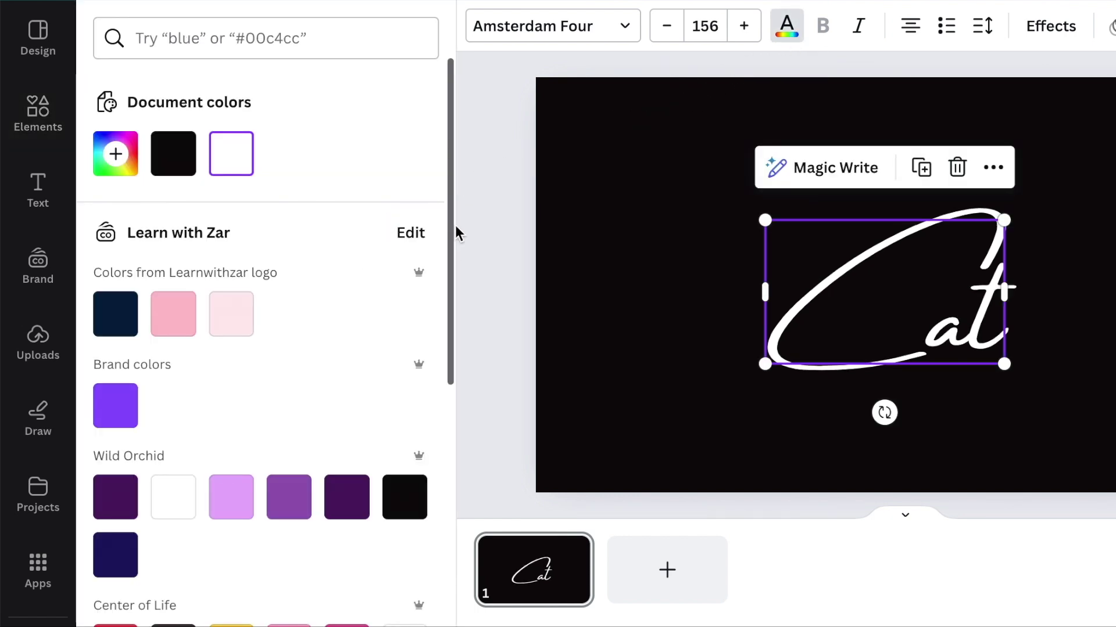
{"action": "scroll", "coordinate": [452, 267], "scroll_direction": "down", "scroll_amount": 6}
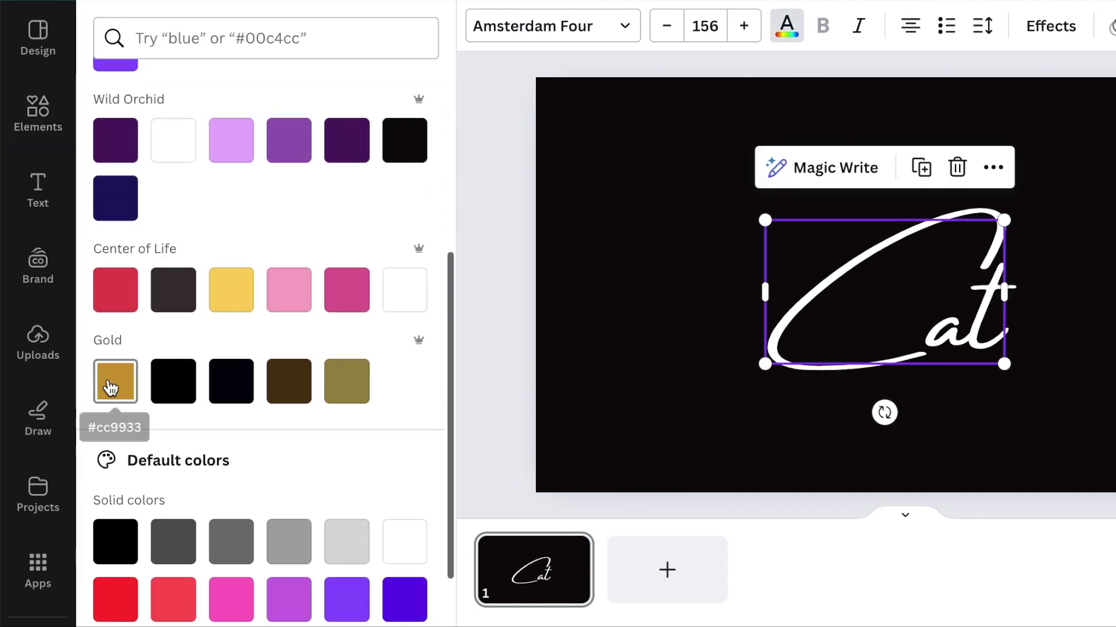
{"action": "left_click", "coordinate": [111, 388]}
{"action": "key", "text": "Escape"}
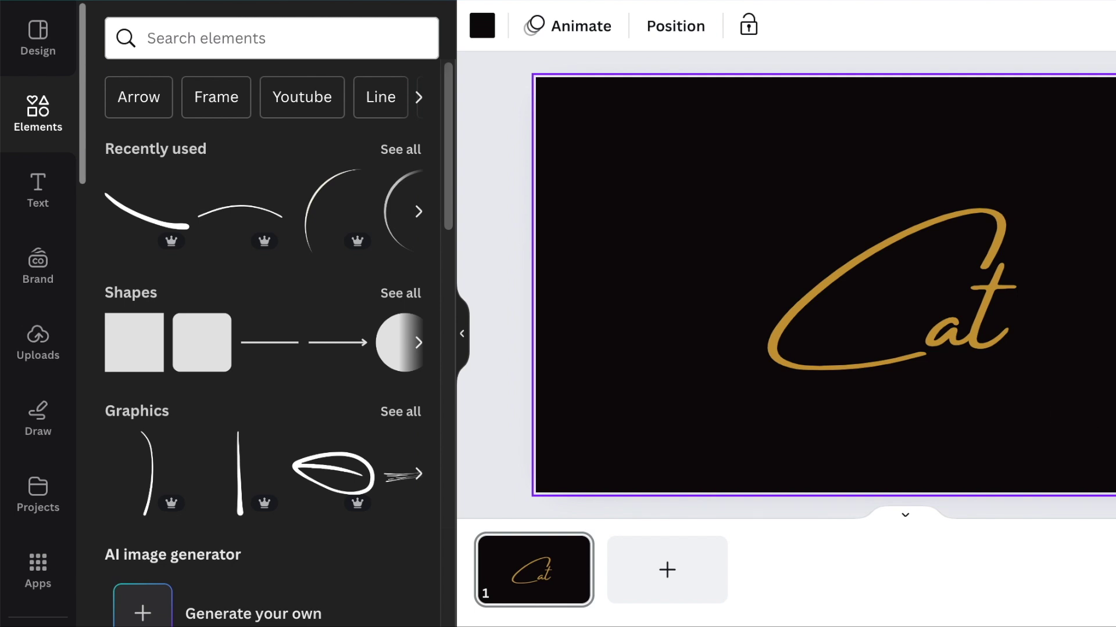
Add a second text box enlarged to font size 42.8 and set its font to Rayyan.
{"action": "key", "text": "t"}
{"action": "left_click_drag", "start_coordinate": [846, 276], "coordinate": [668, 249]}
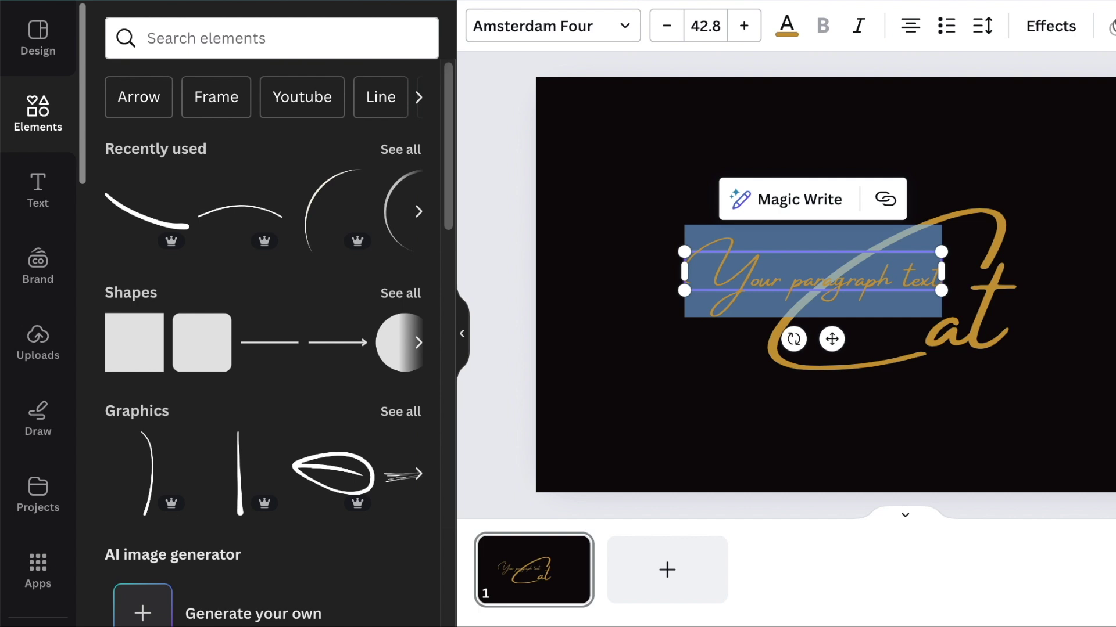
{"action": "key", "text": "Escape"}
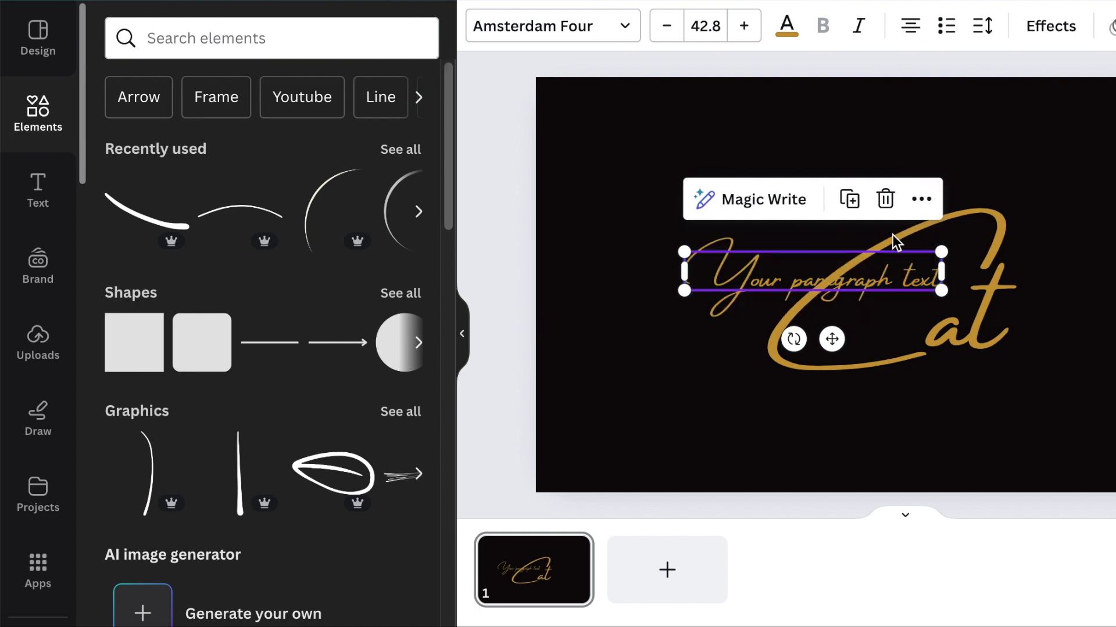
{"action": "double_click", "coordinate": [794, 283]}
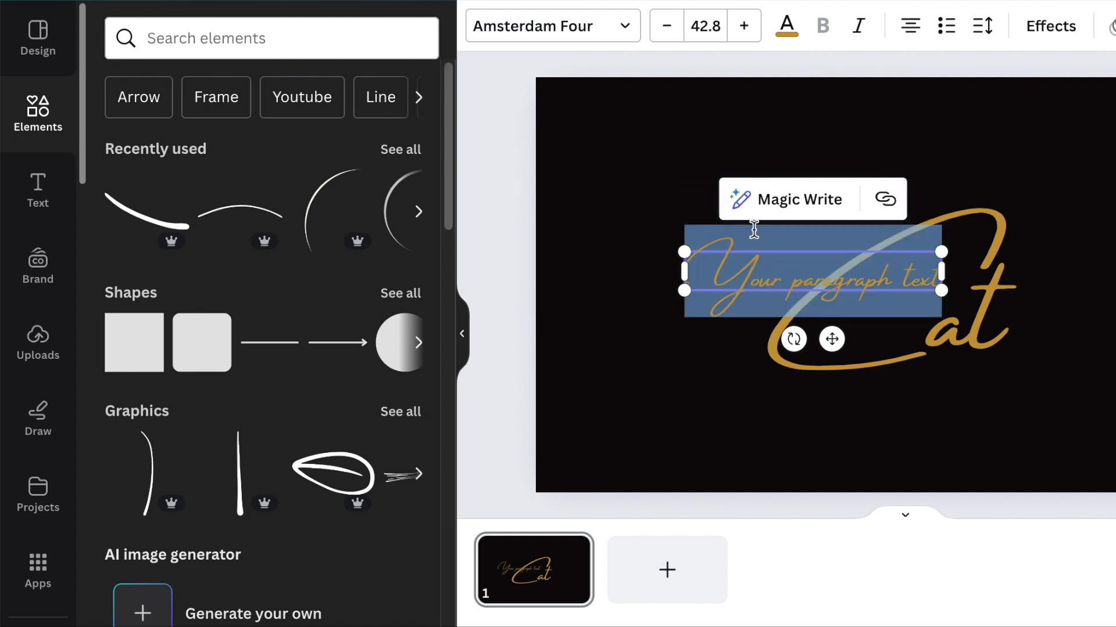
{"action": "left_click", "coordinate": [624, 26]}
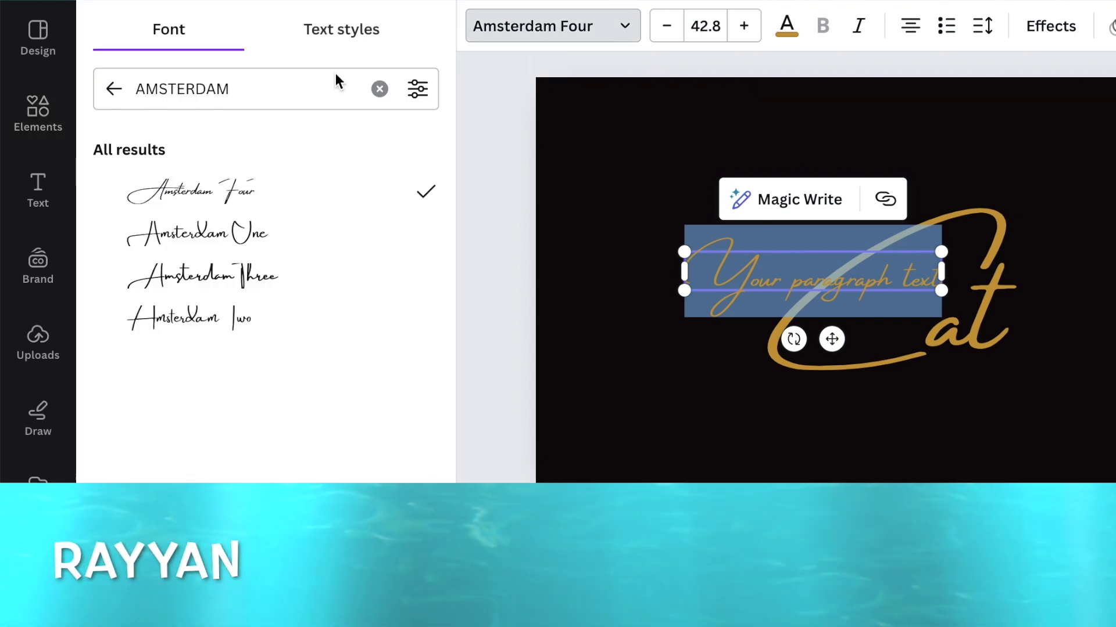
{"action": "left_click", "coordinate": [378, 89]}
{"action": "type", "text": "rayyan"}
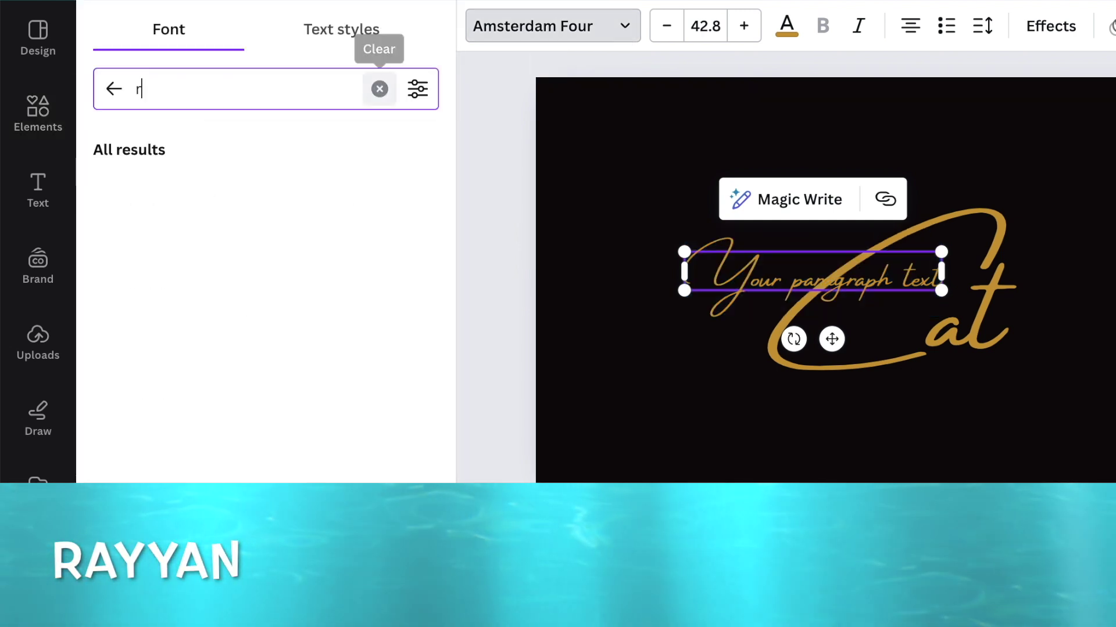
{"action": "left_click", "coordinate": [157, 191]}
Enter "DIGITAL" in the second text box, enlarge it to size 68.5 and place it directly beneath "Cat".
{"action": "type", "text": "DI"}
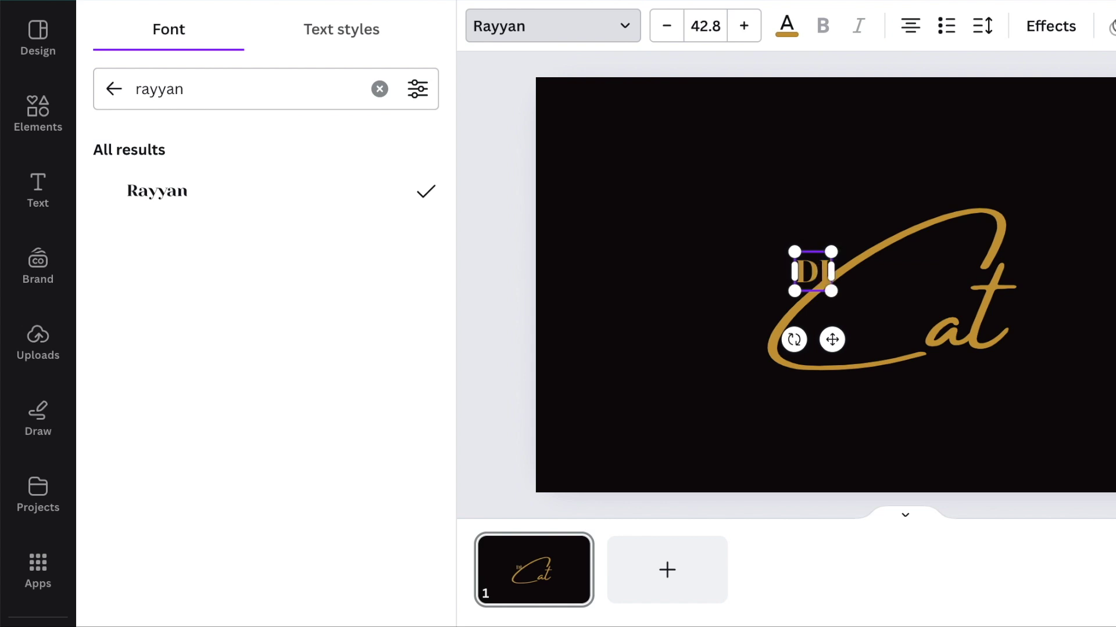
{"action": "type", "text": "GITAL"}
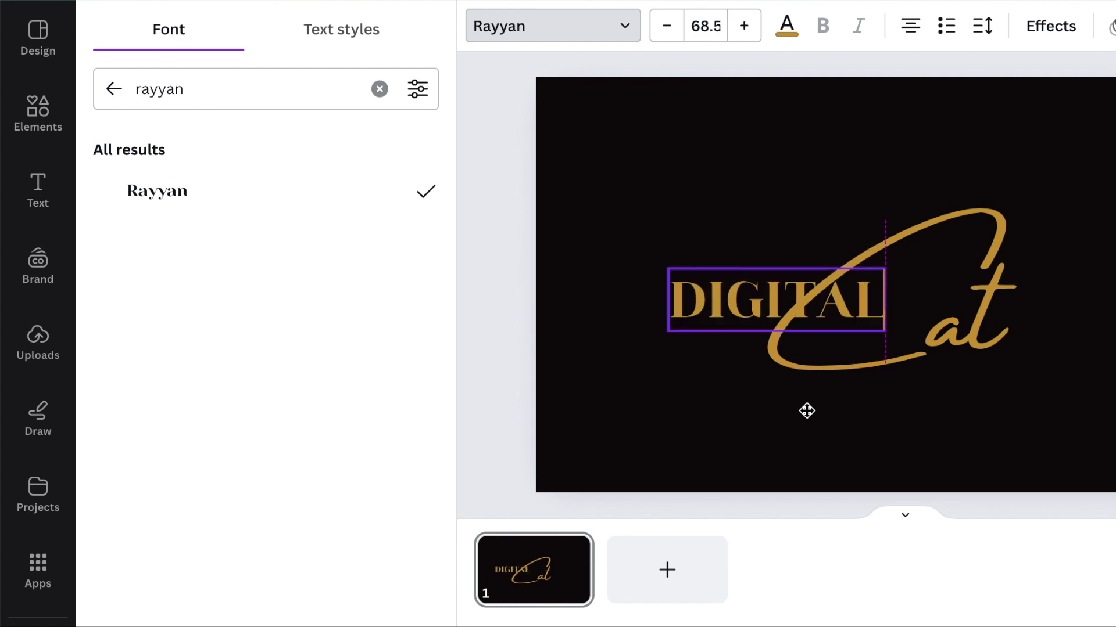
{"action": "left_click_drag", "start_coordinate": [806, 410], "coordinate": [920, 476]}
{"action": "left_click", "coordinate": [920, 476]}
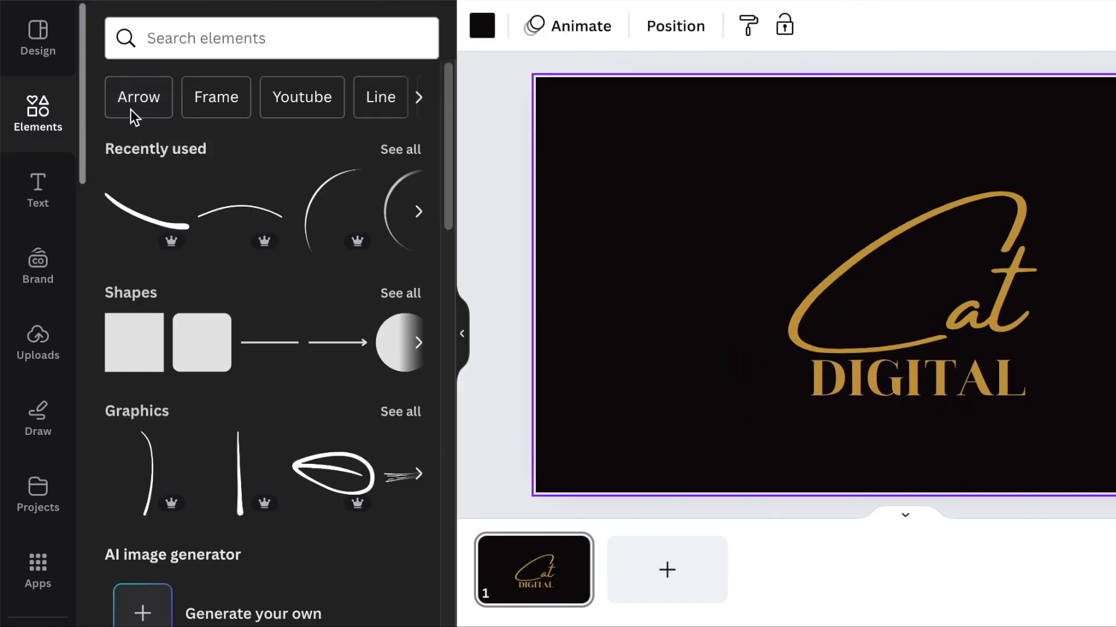
Search the elements for "cat silhouette" and show all matching graphics.
{"action": "left_click", "coordinate": [172, 40]}
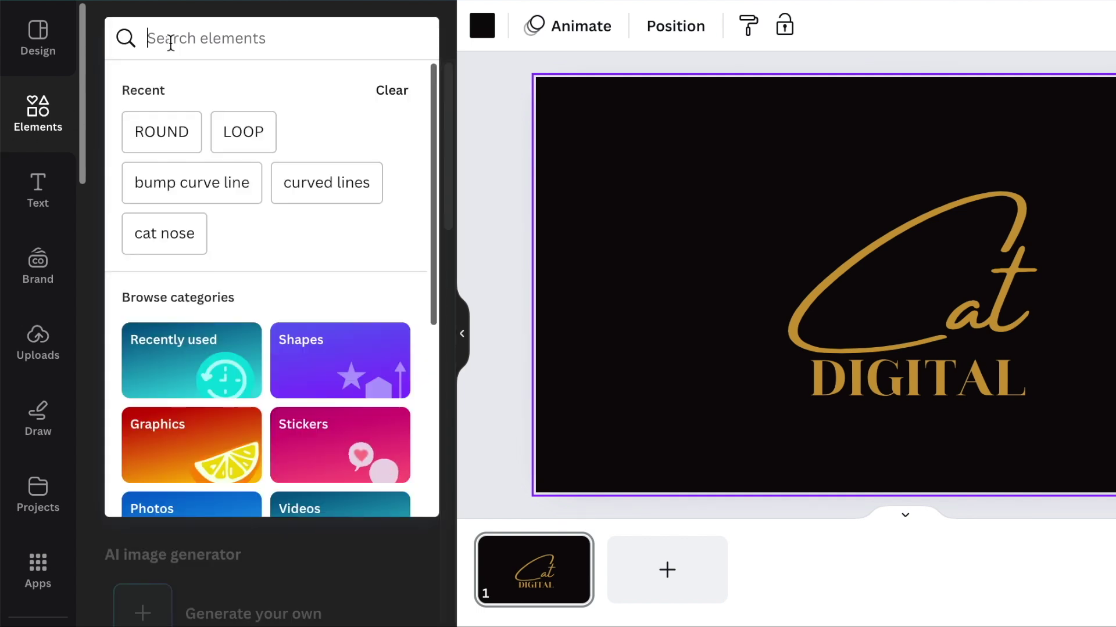
{"action": "type", "text": "CA"}
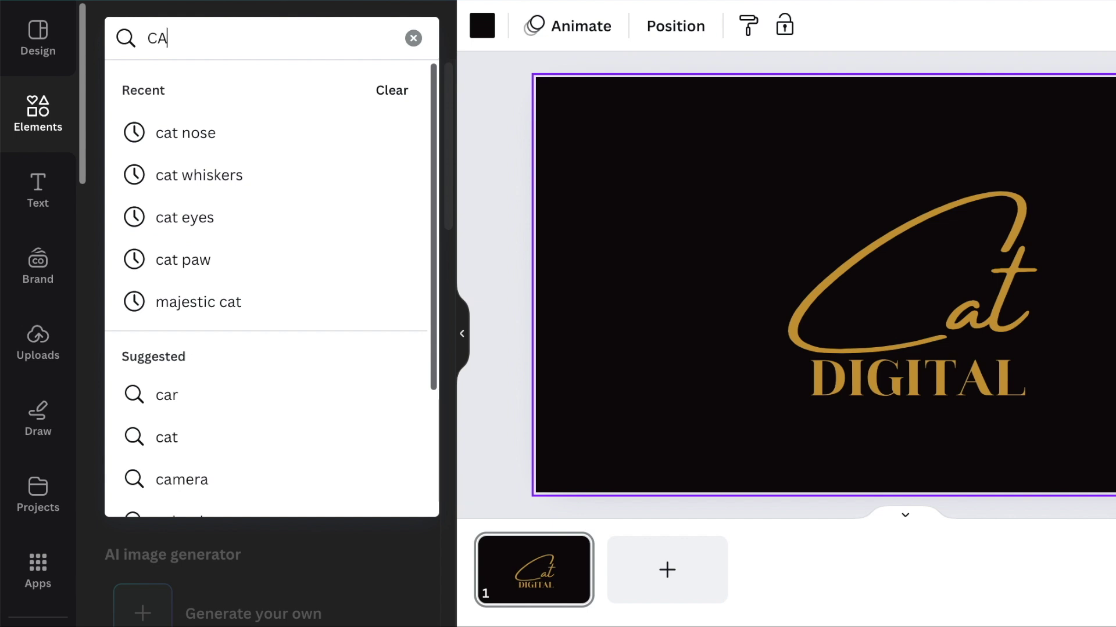
{"action": "type", "text": "T SI"}
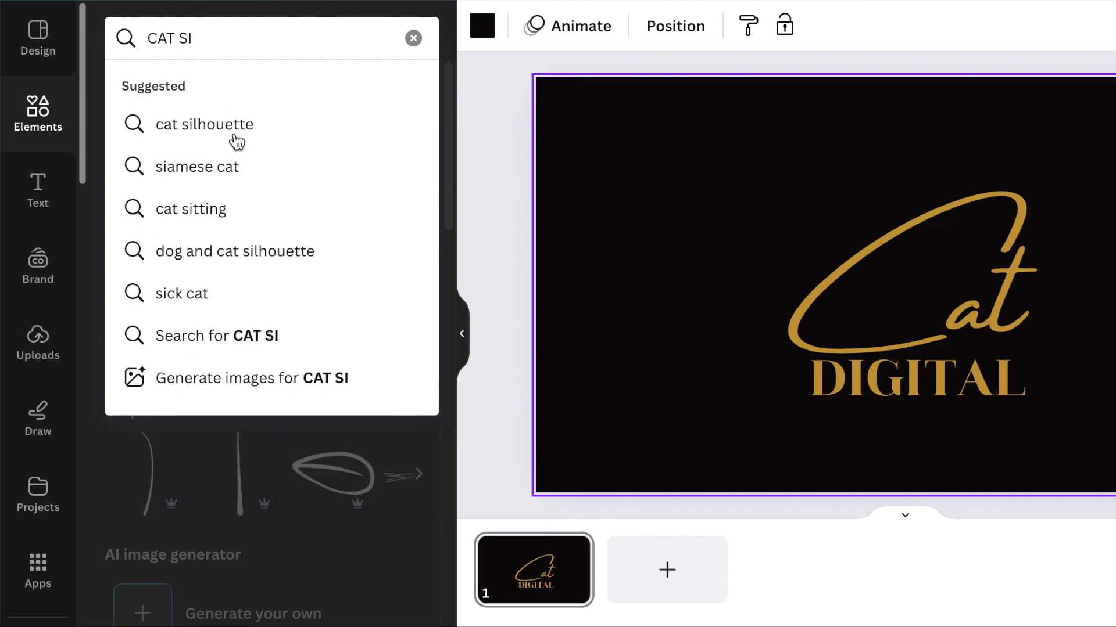
{"action": "left_click", "coordinate": [239, 138]}
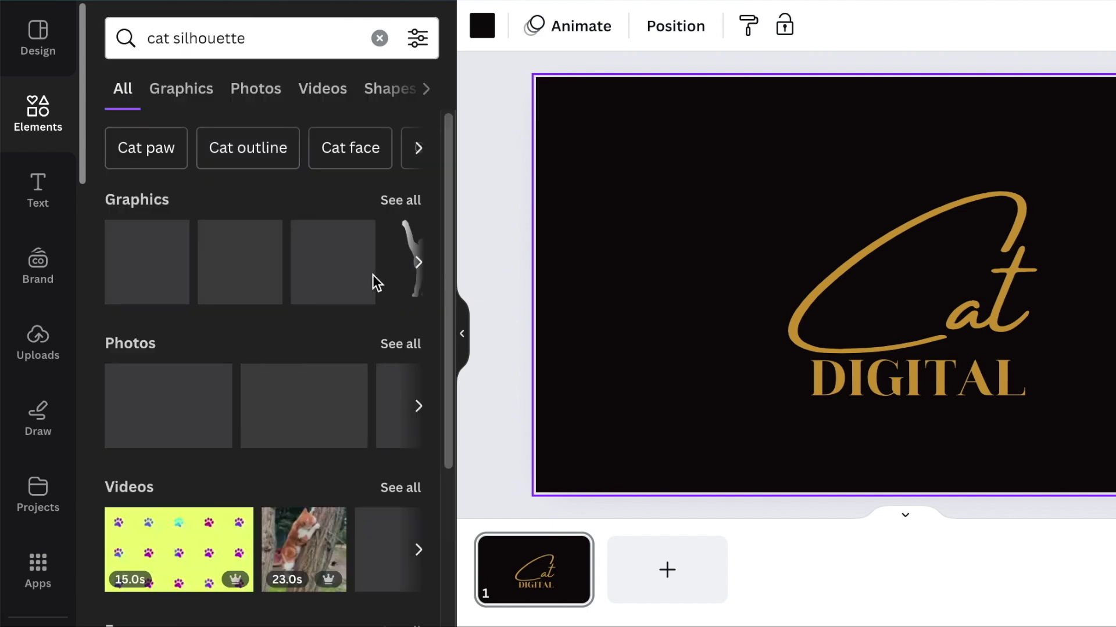
{"action": "left_click", "coordinate": [414, 201]}
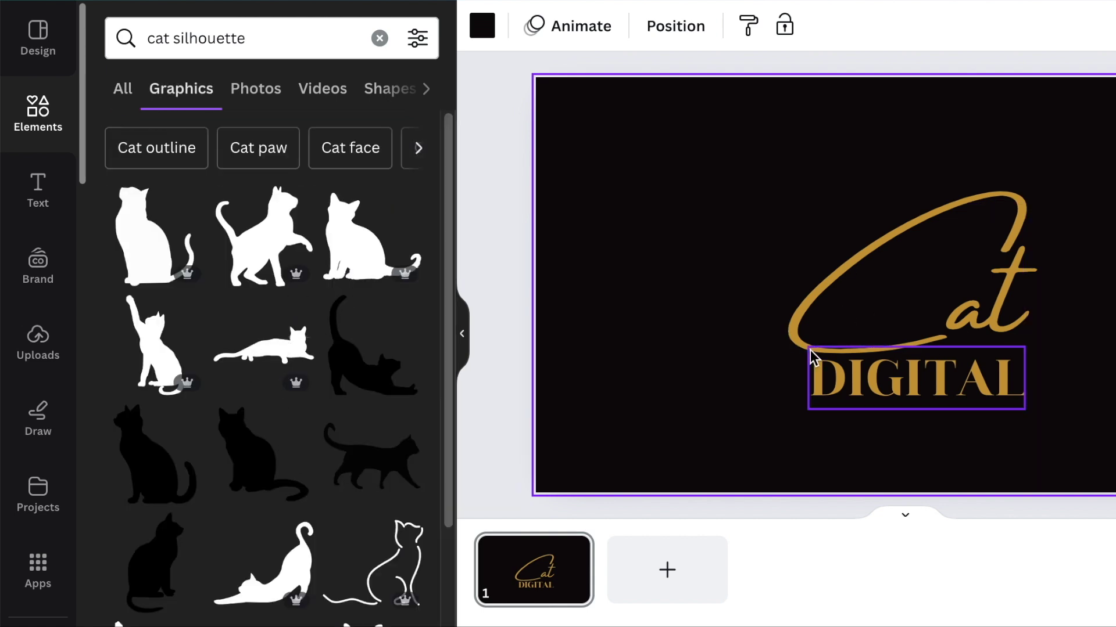
Insert the jumping cat silhouette with the curled tail from the recently used elements and recolour it with the document's gold.
{"action": "left_click", "coordinate": [379, 38]}
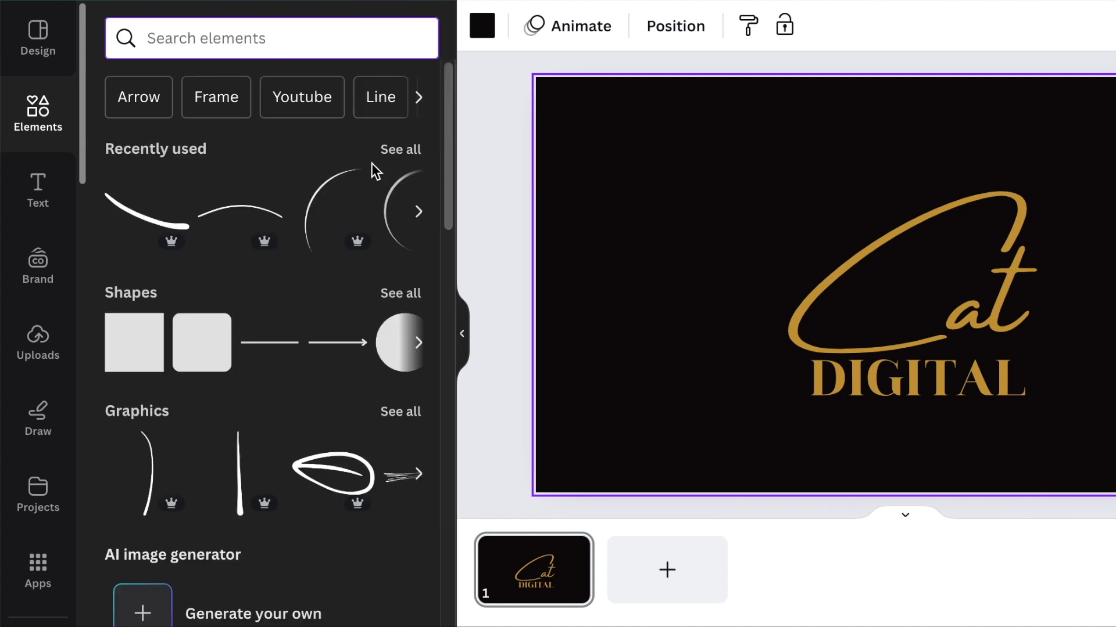
{"action": "left_click", "coordinate": [404, 149]}
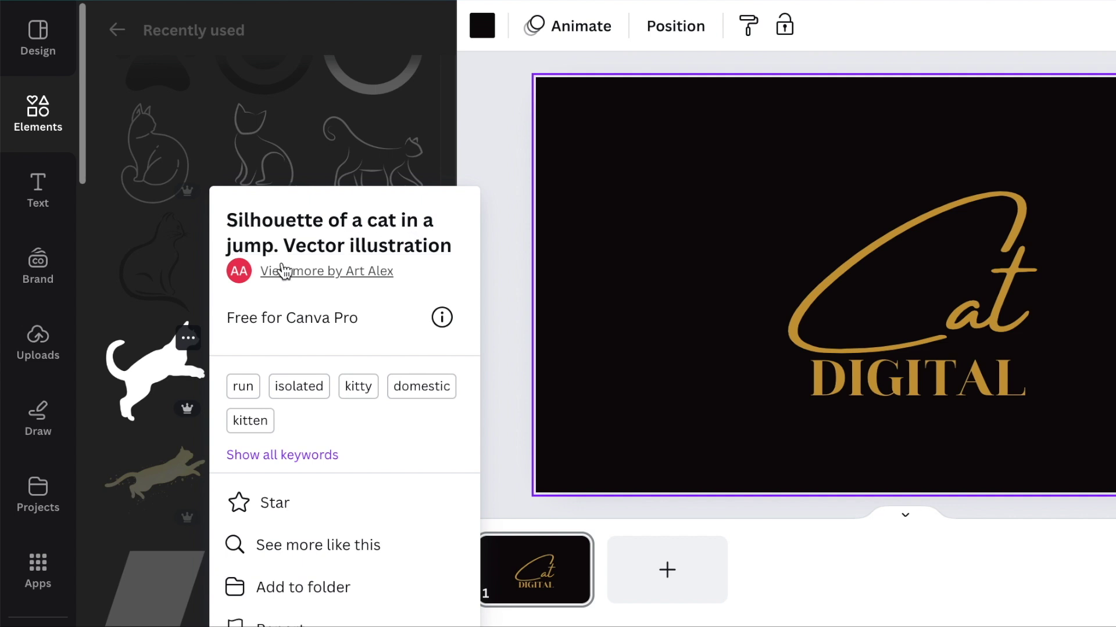
{"action": "left_click", "coordinate": [145, 376]}
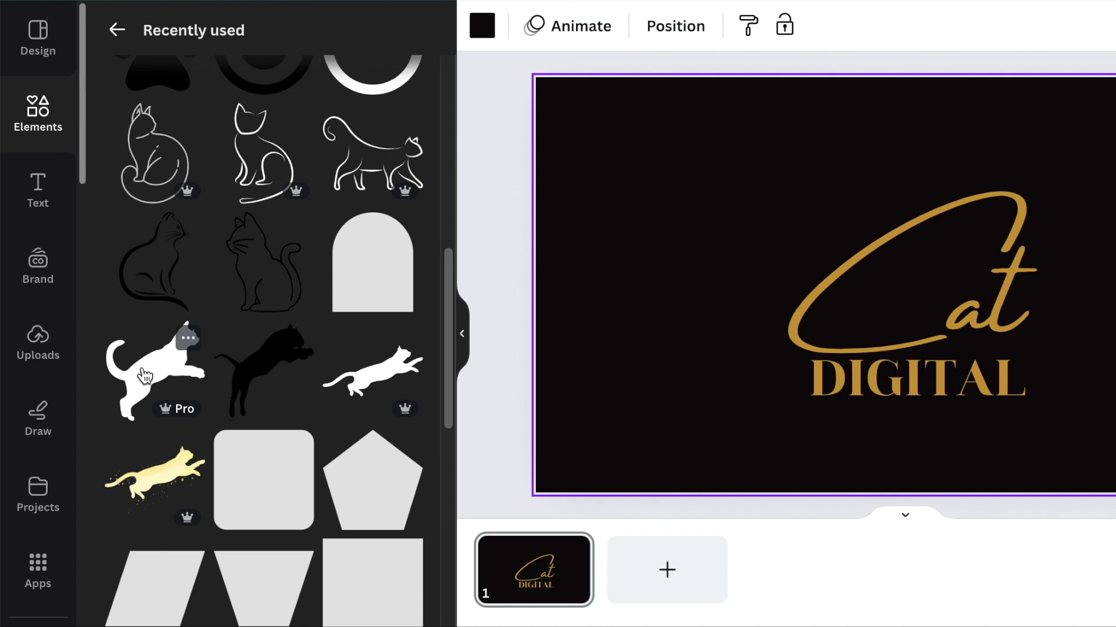
{"action": "left_click", "coordinate": [145, 377]}
{"action": "left_click", "coordinate": [675, 30]}
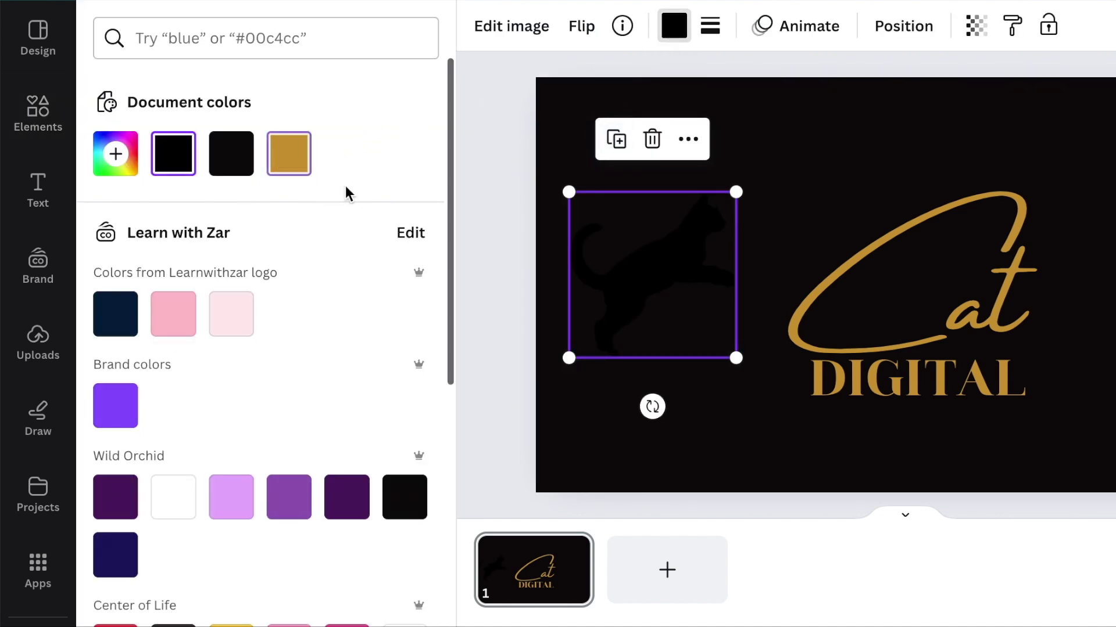
Enlarge the gold cat silhouette, position it beside the left edge of the "Cat" lettering and tilt it slightly counterclockwise.
{"action": "left_click_drag", "start_coordinate": [751, 187], "coordinate": [807, 165]}
{"action": "left_click_drag", "start_coordinate": [715, 281], "coordinate": [756, 258]}
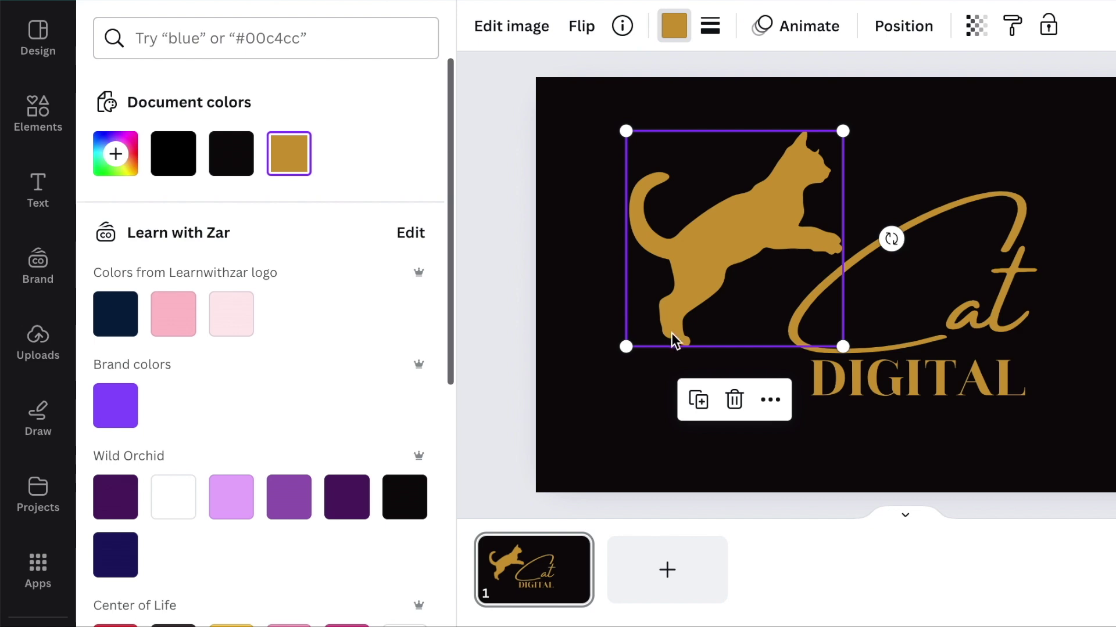
{"action": "left_click_drag", "start_coordinate": [893, 240], "coordinate": [887, 211]}
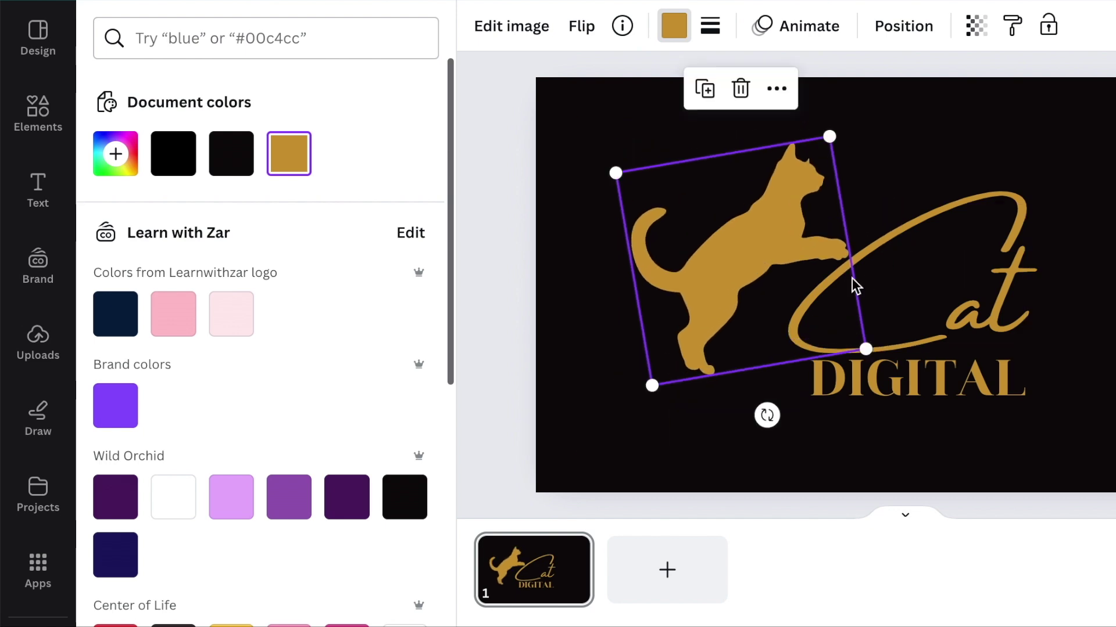
Group the cat silhouette with the "Cat" and "DIGITAL" lettering and give the group a freehand animation path across the canvas.
{"action": "left_click_drag", "start_coordinate": [489, 159], "coordinate": [1114, 415]}
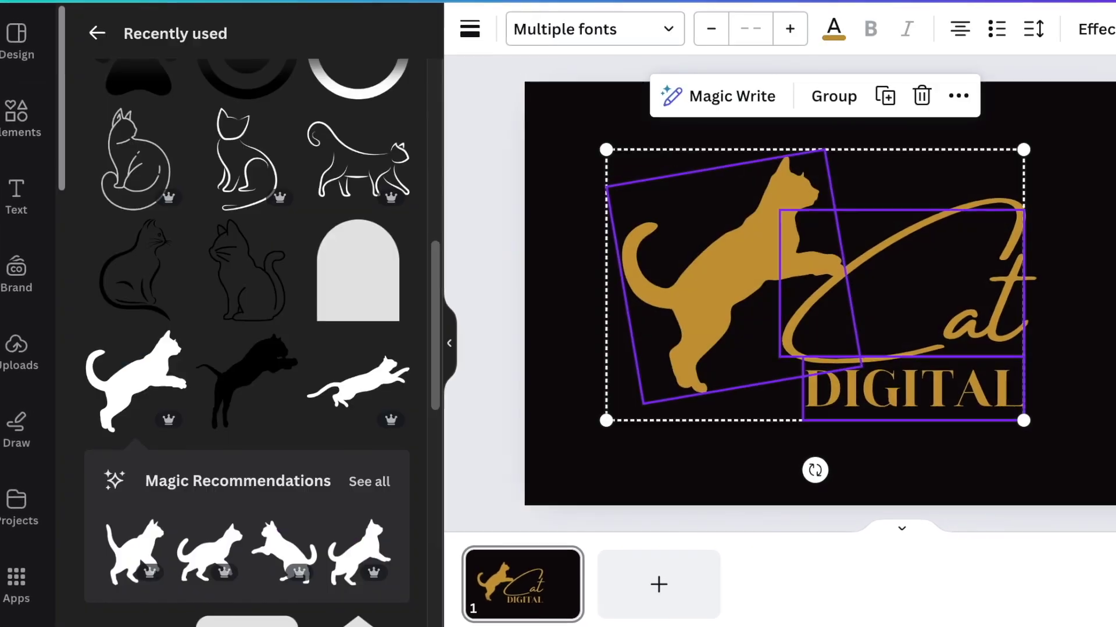
{"action": "left_click", "coordinate": [830, 109]}
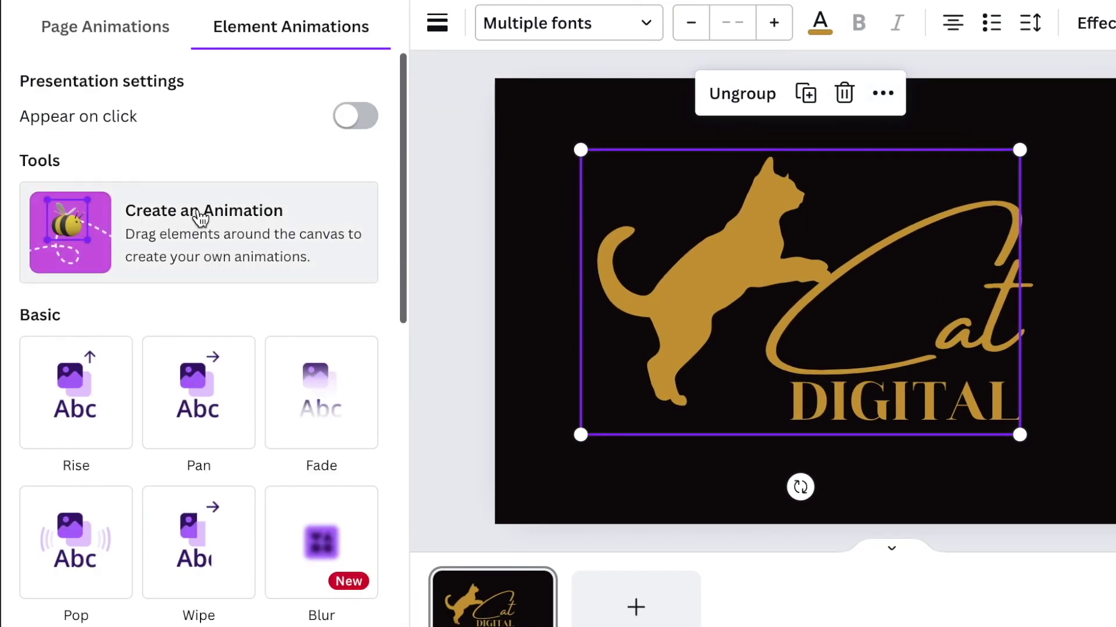
{"action": "left_click", "coordinate": [197, 220]}
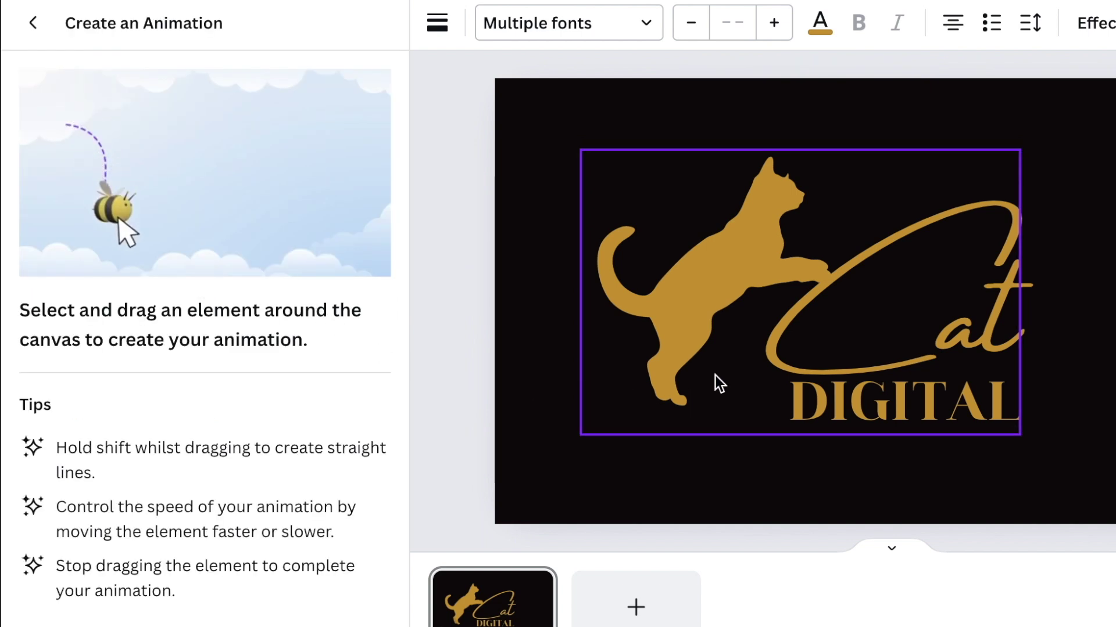
{"action": "left_click_drag", "start_coordinate": [729, 381], "coordinate": [950, 375]}
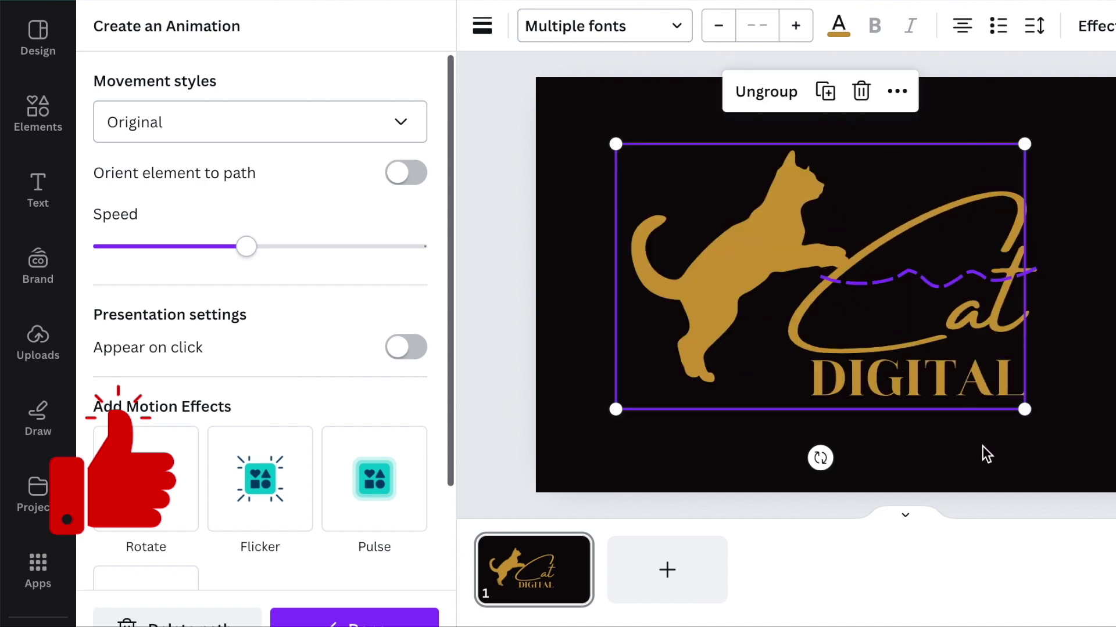
{"action": "left_click", "coordinate": [368, 616]}
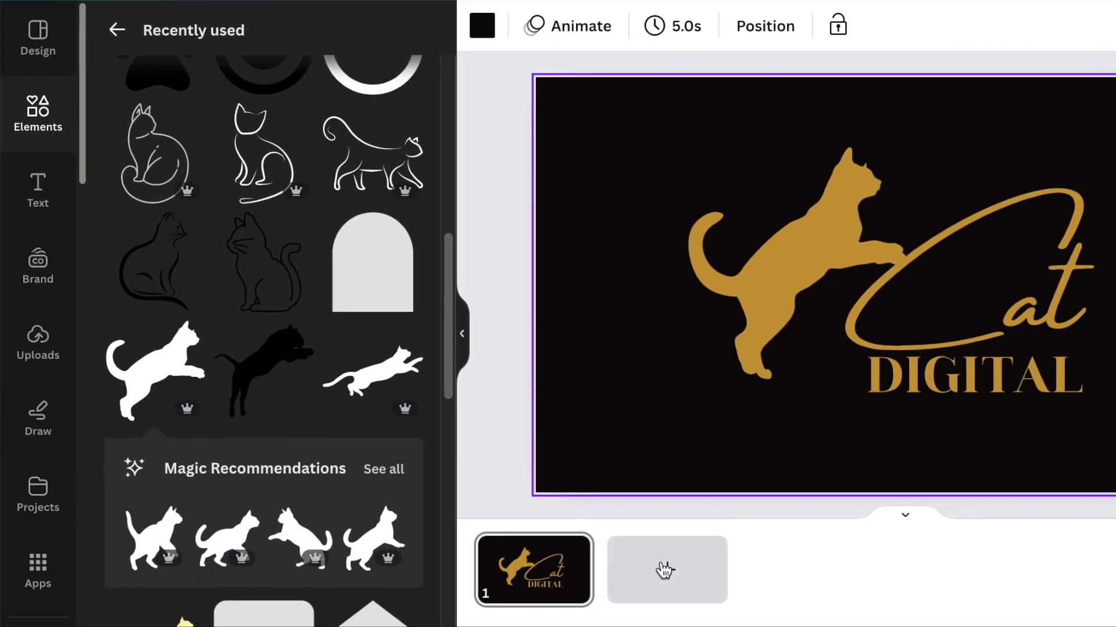
Add a second page and insert the Arch Down shape from the shapes collection.
{"action": "left_click", "coordinate": [664, 570]}
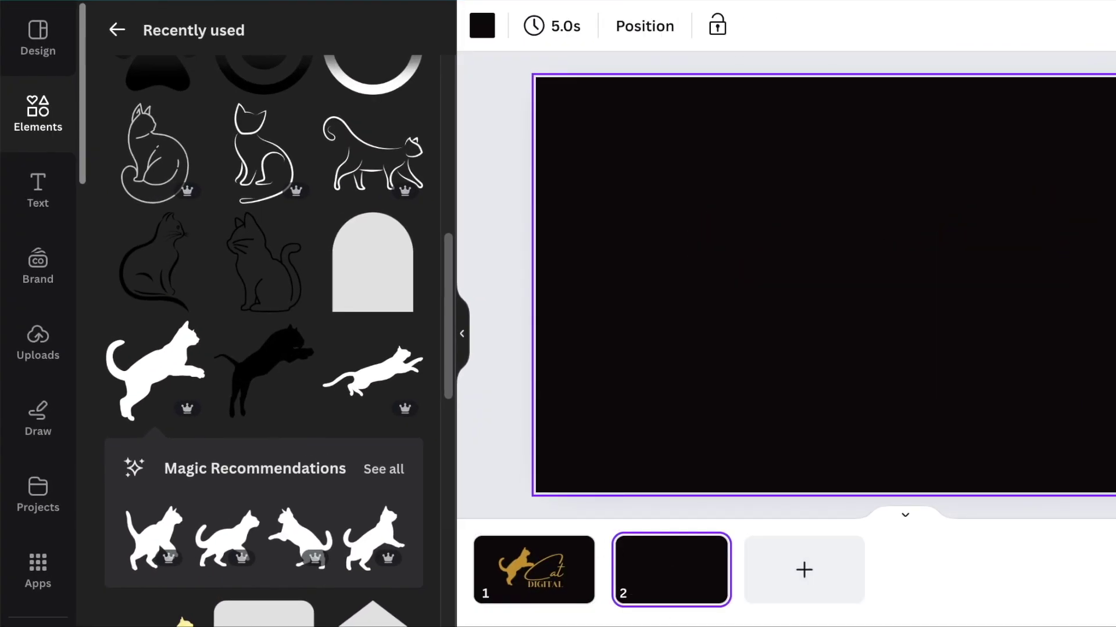
{"action": "left_click", "coordinate": [117, 30]}
{"action": "left_click", "coordinate": [386, 234]}
{"action": "scroll", "coordinate": [422, 537], "scroll_direction": "down", "scroll_amount": 10}
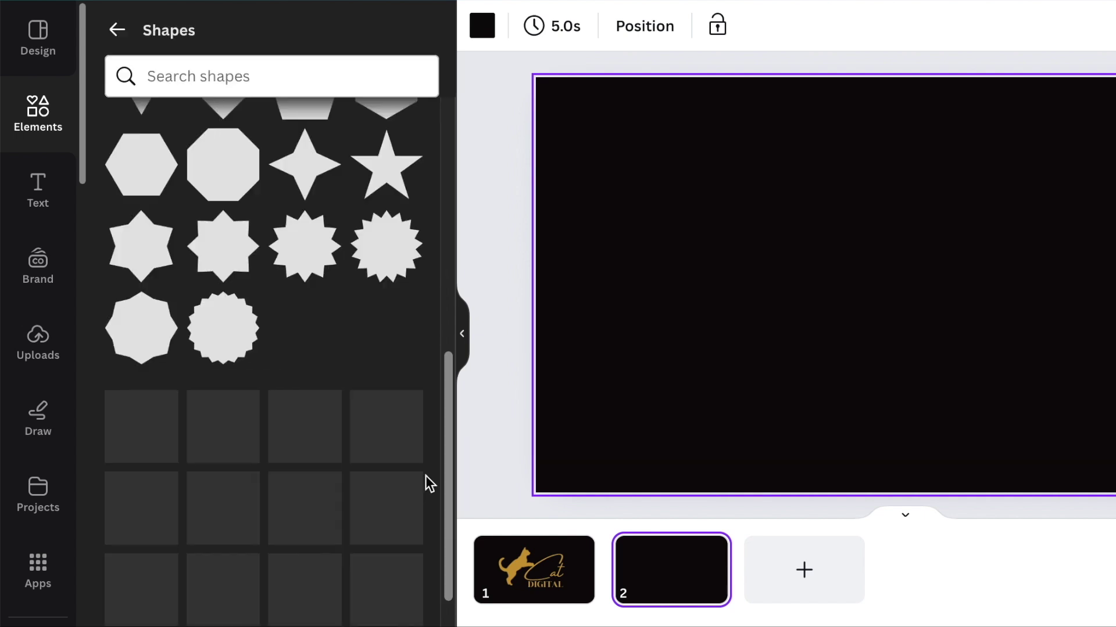
{"action": "scroll", "coordinate": [418, 594], "scroll_direction": "down", "scroll_amount": 1}
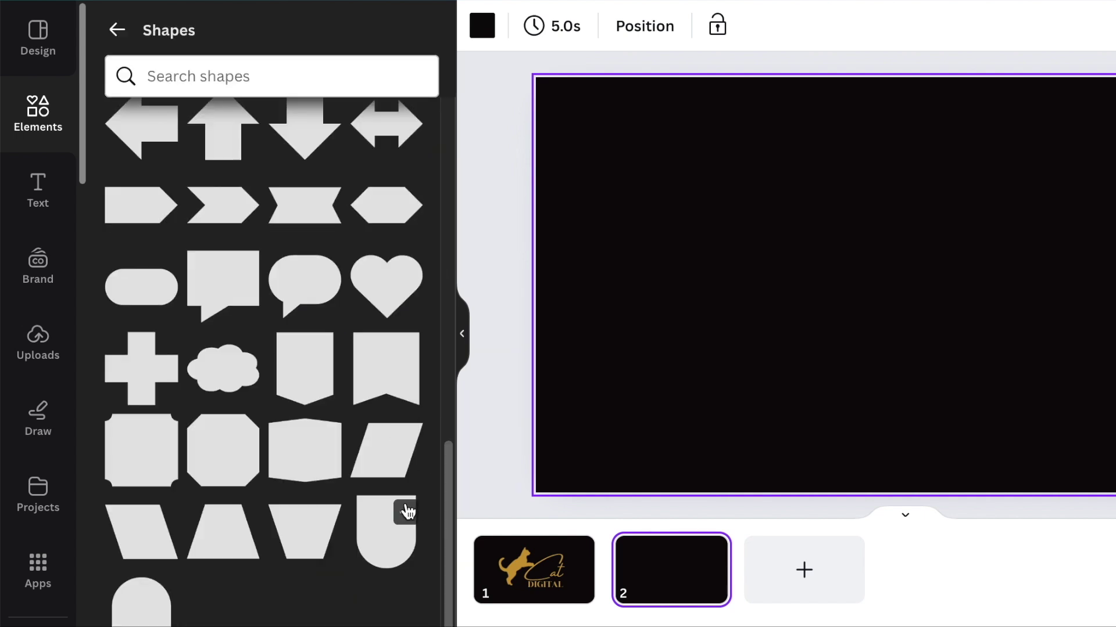
{"action": "left_click", "coordinate": [406, 514]}
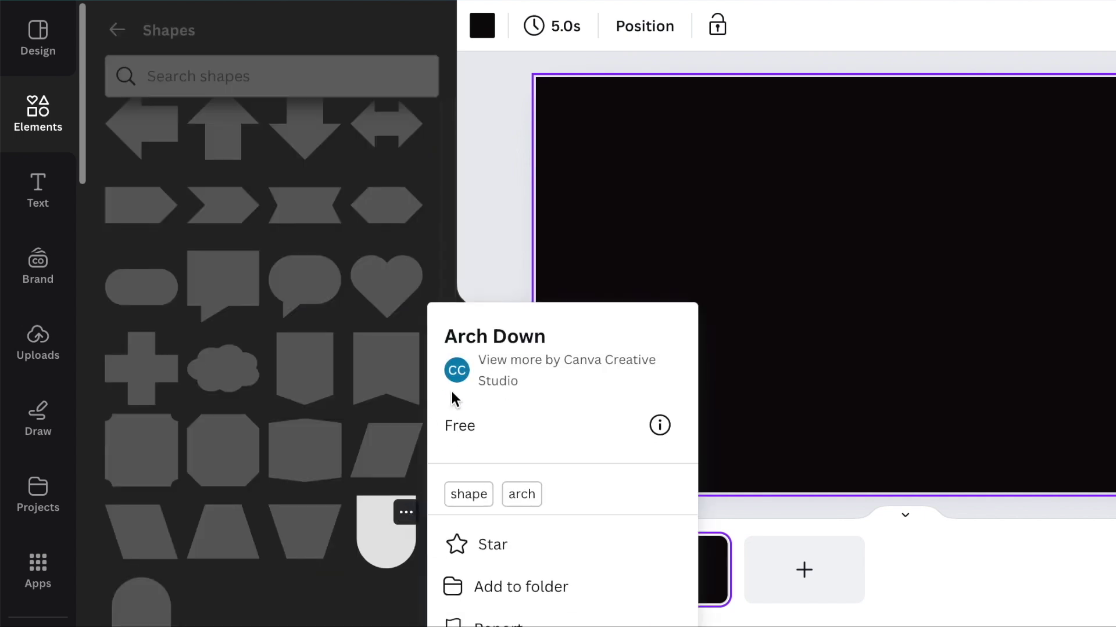
{"action": "left_click", "coordinate": [383, 549]}
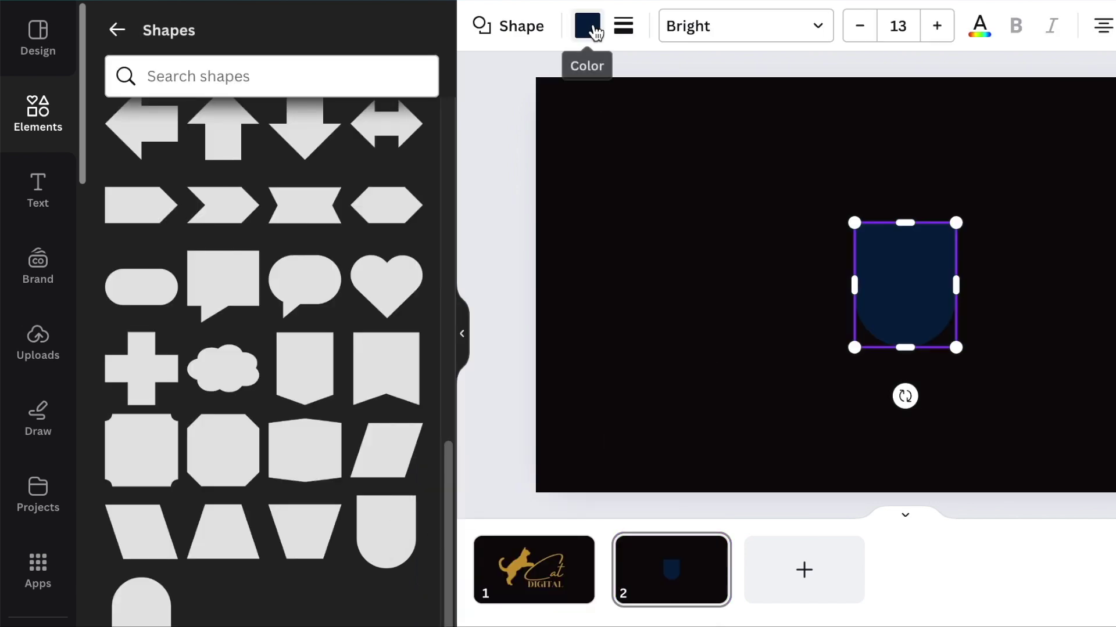
Fill the second page's background with the document's gold and colour the arch shape black.
{"action": "left_click", "coordinate": [587, 26]}
{"action": "left_click", "coordinate": [347, 154]}
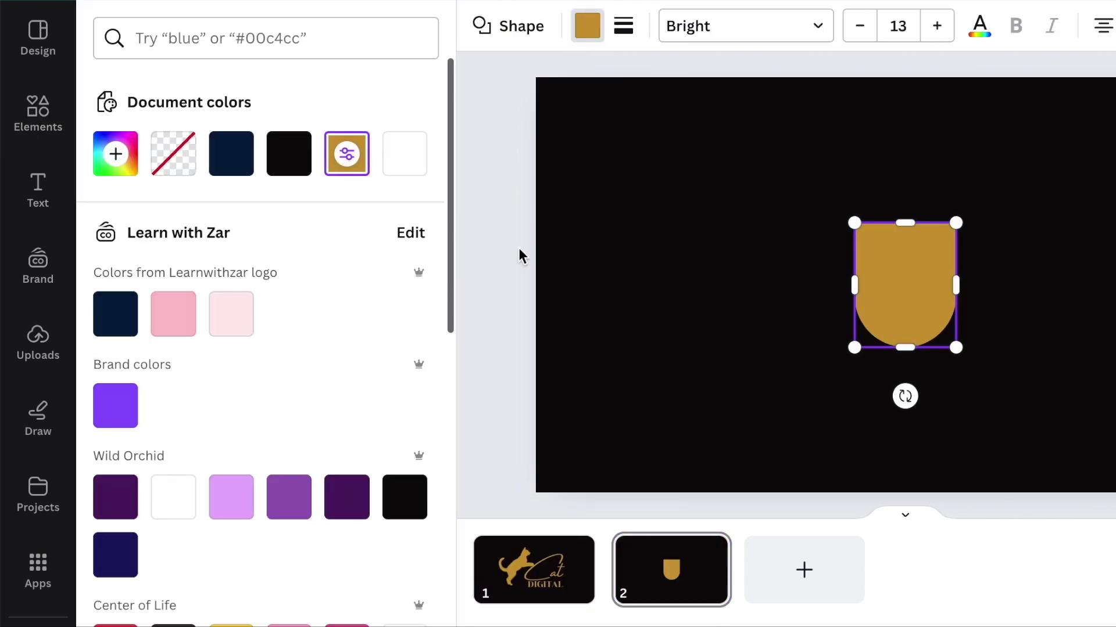
{"action": "left_click", "coordinate": [779, 344]}
{"action": "left_click", "coordinate": [288, 154]}
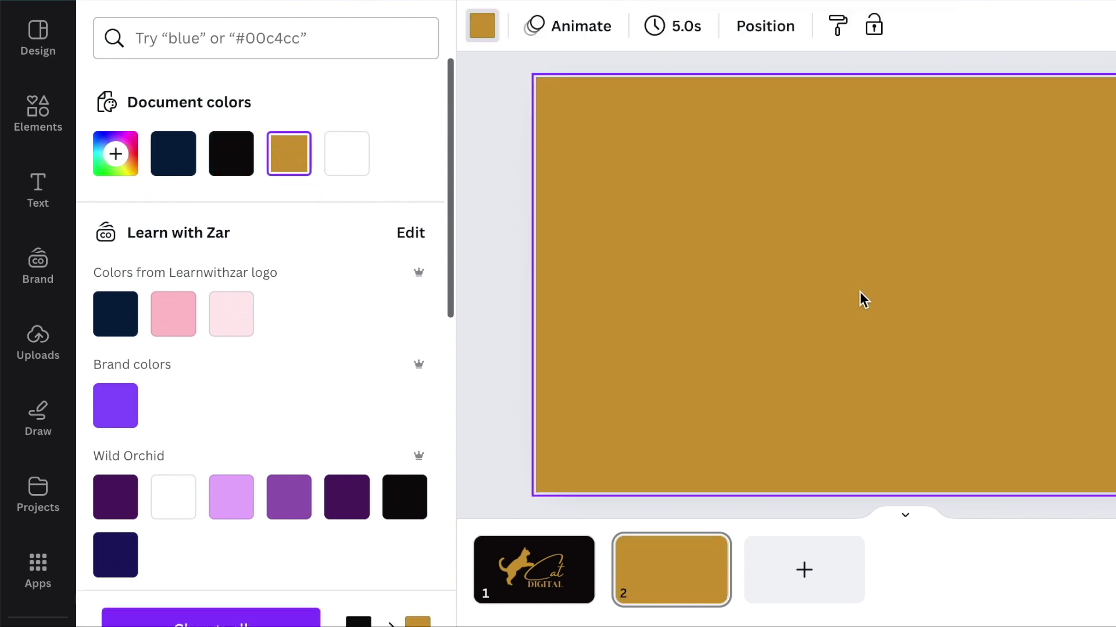
{"action": "left_click", "coordinate": [924, 302]}
{"action": "left_click", "coordinate": [301, 162]}
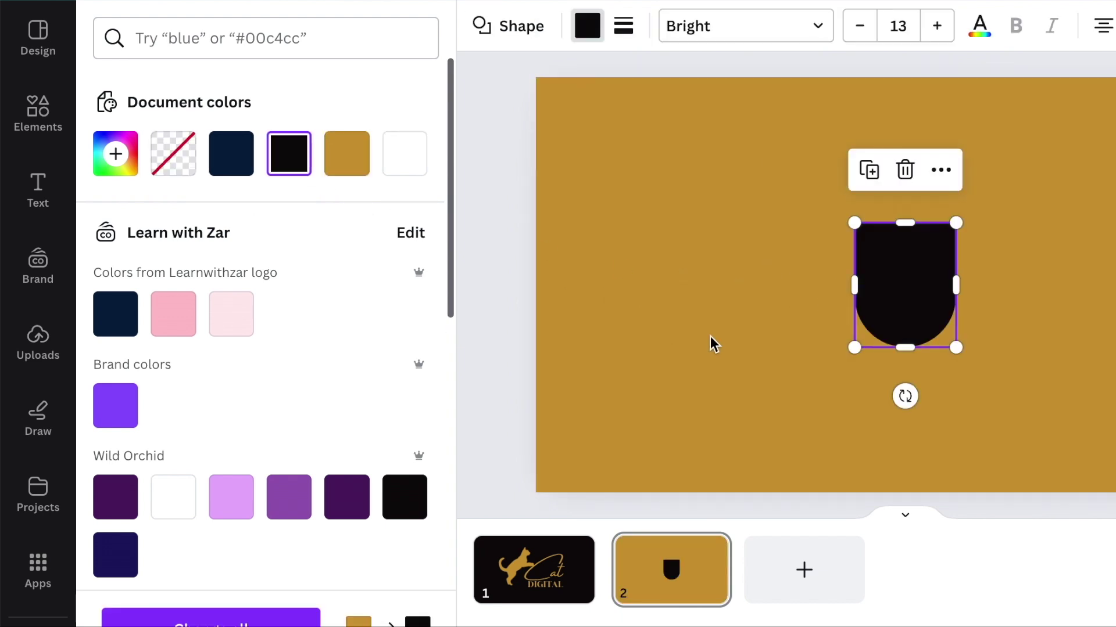
Rotate the black arch so its round end faces right, enlarge it into a large "D" and centre it on the page.
{"action": "left_click_drag", "start_coordinate": [906, 397], "coordinate": [1061, 304]}
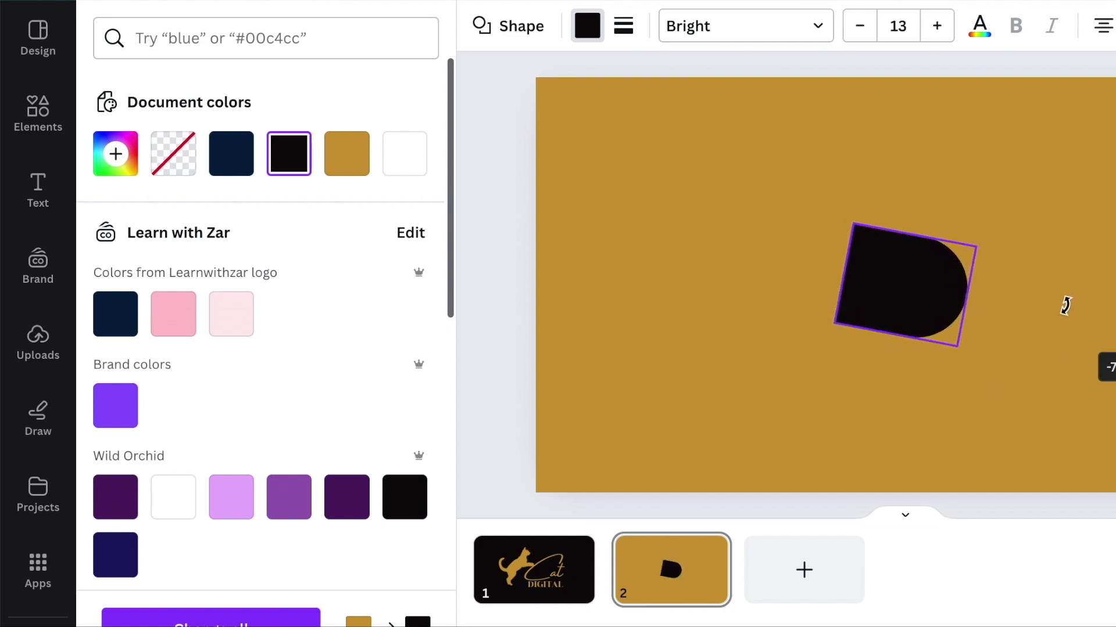
{"action": "left_click_drag", "start_coordinate": [840, 337], "coordinate": [567, 439]}
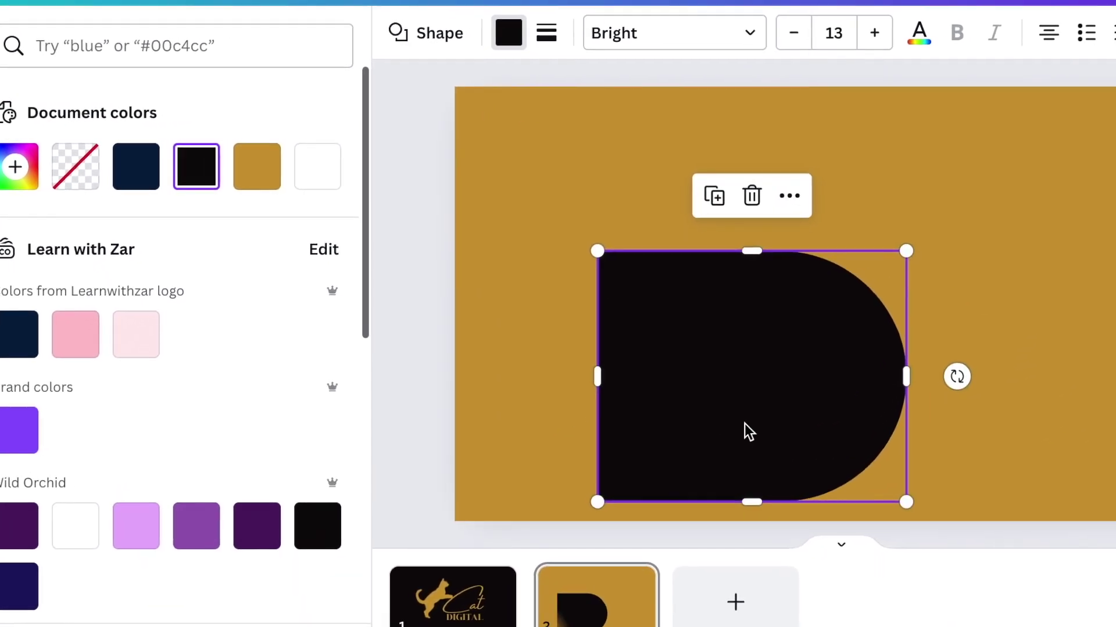
{"action": "left_click_drag", "start_coordinate": [748, 432], "coordinate": [842, 370]}
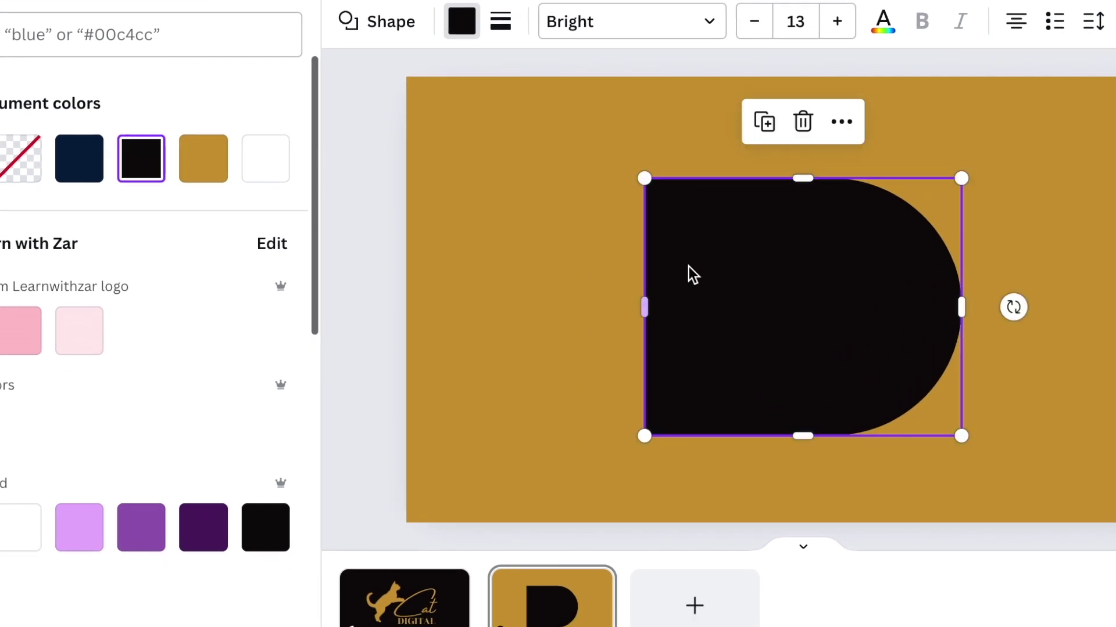
{"action": "left_click", "coordinate": [1028, 436]}
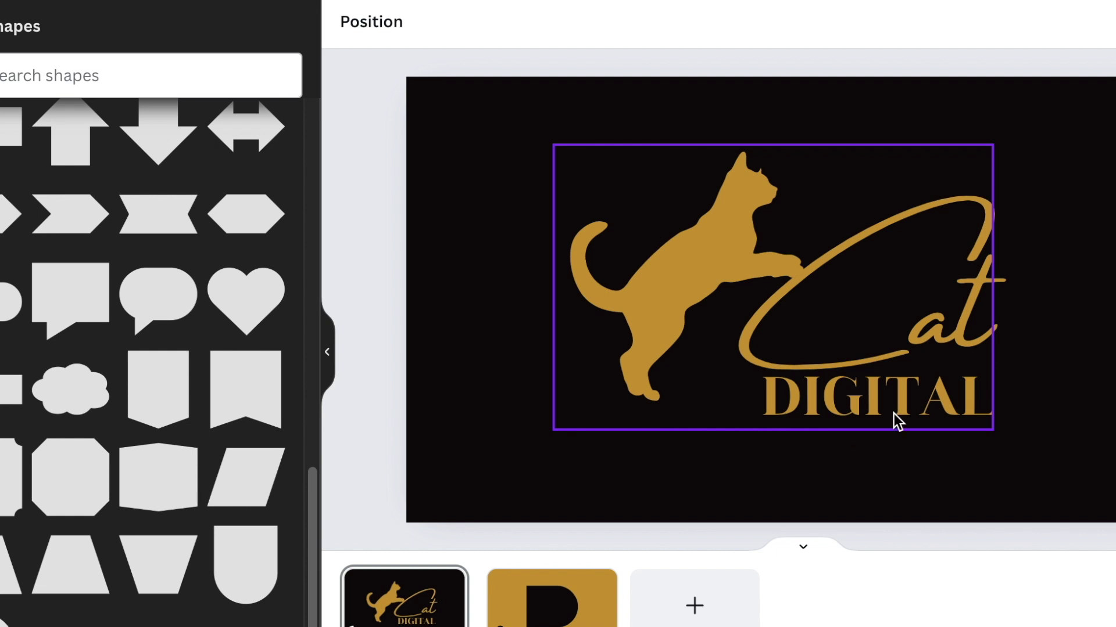
Ungroup the logo on page 1 and copy its "DIGITAL" text onto page 2.
{"action": "left_click", "coordinate": [942, 417]}
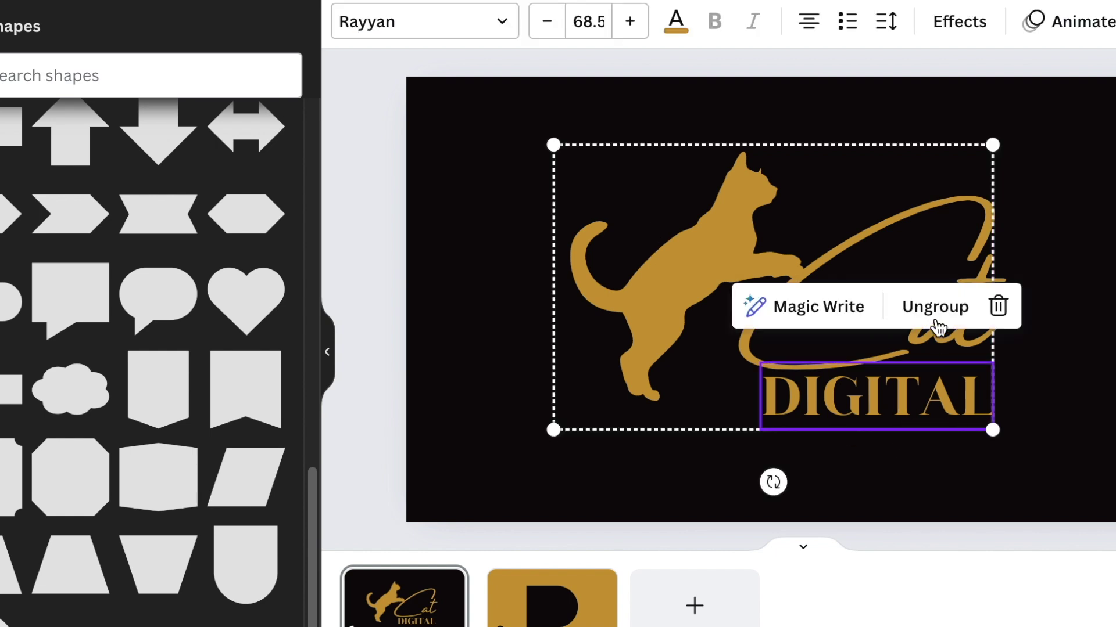
{"action": "left_click", "coordinate": [935, 313]}
{"action": "left_click", "coordinate": [1031, 426]}
{"action": "left_click", "coordinate": [943, 410]}
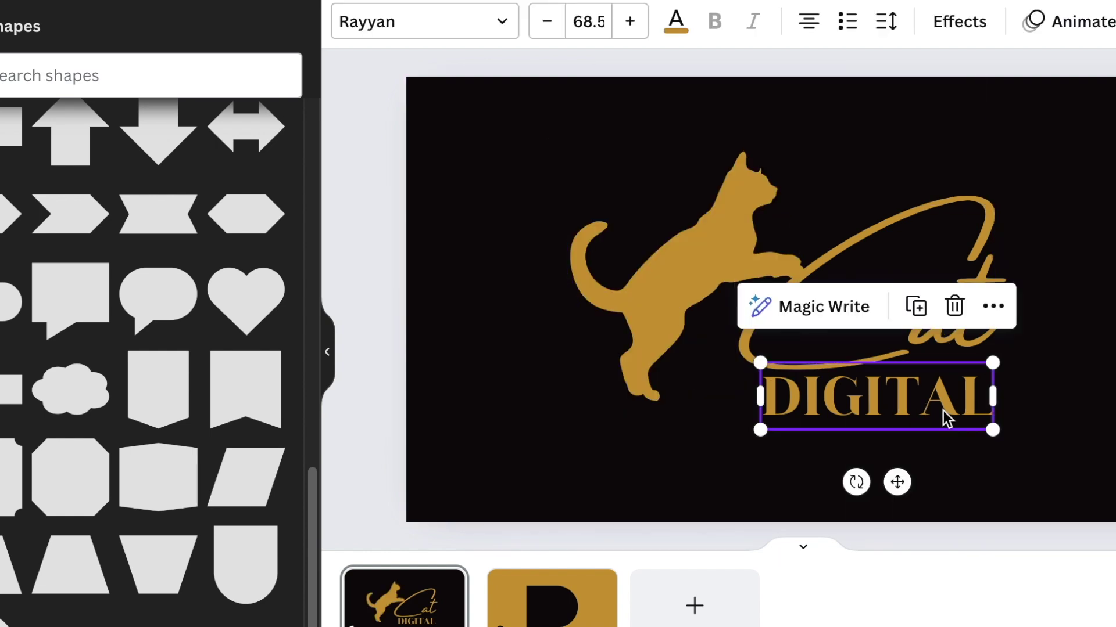
{"action": "left_click", "coordinate": [552, 598]}
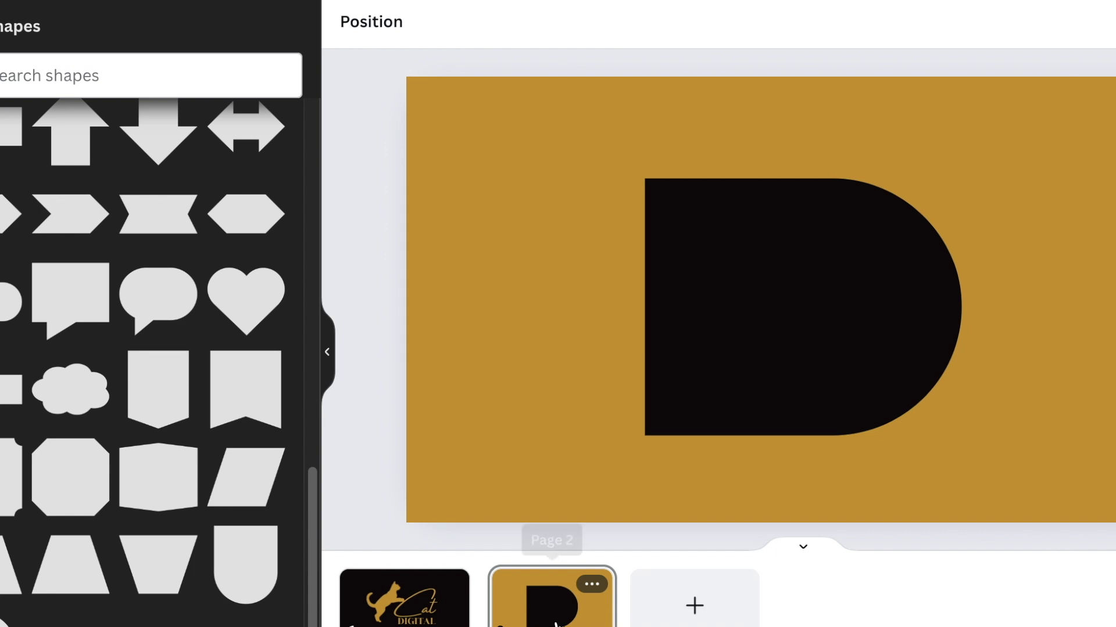
{"action": "left_click", "coordinate": [724, 473]}
{"action": "key", "text": "ctrl+v"}
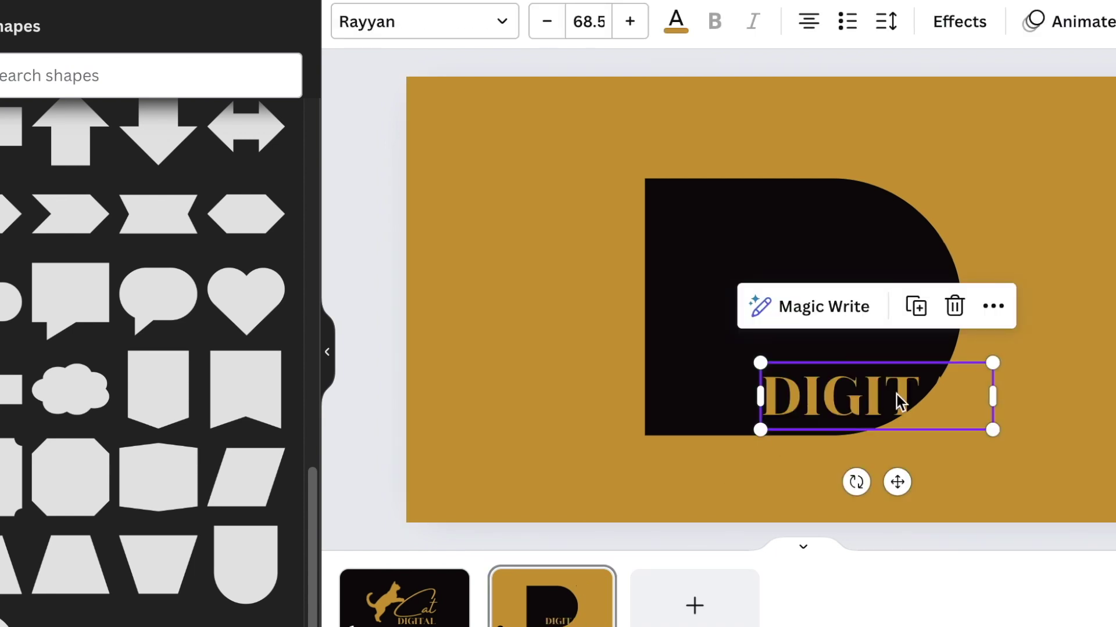
Move the "D" shape up, place "DIGITAL" directly beneath it and recolour the text black.
{"action": "left_click_drag", "start_coordinate": [897, 395], "coordinate": [782, 477]}
{"action": "left_click_drag", "start_coordinate": [509, 179], "coordinate": [865, 434]}
{"action": "left_click", "coordinate": [866, 434]}
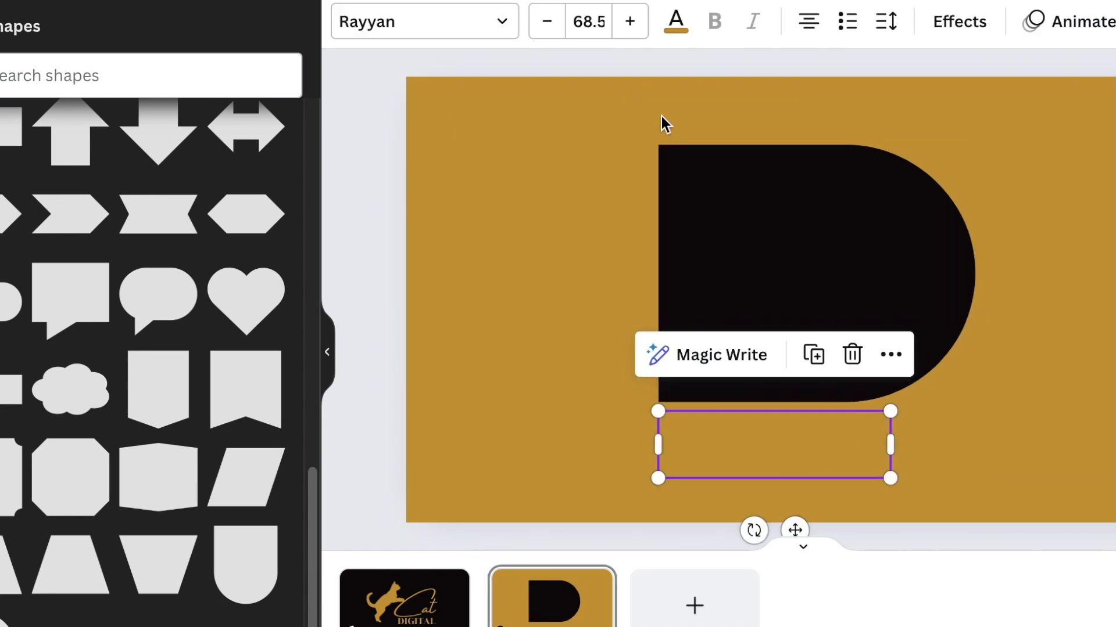
{"action": "left_click", "coordinate": [676, 24]}
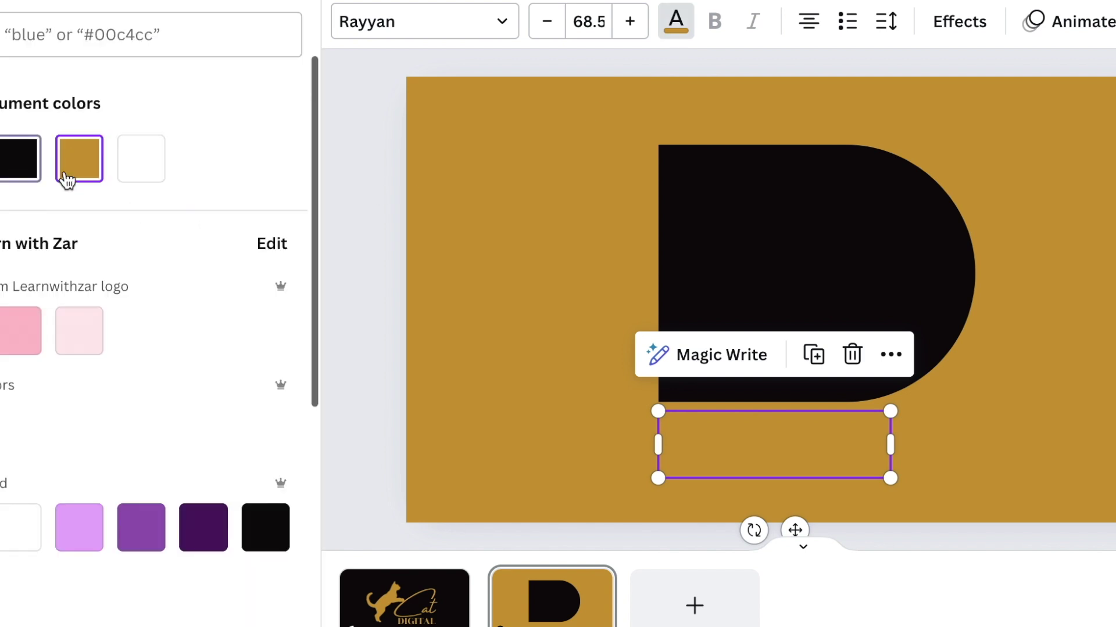
Widen the letter spacing and text box of "DIGITAL" to fit one line, and scale it with the "D" down to about 509 × 484.
{"action": "left_click", "coordinate": [885, 22]}
{"action": "left_click_drag", "start_coordinate": [939, 118], "coordinate": [966, 114]}
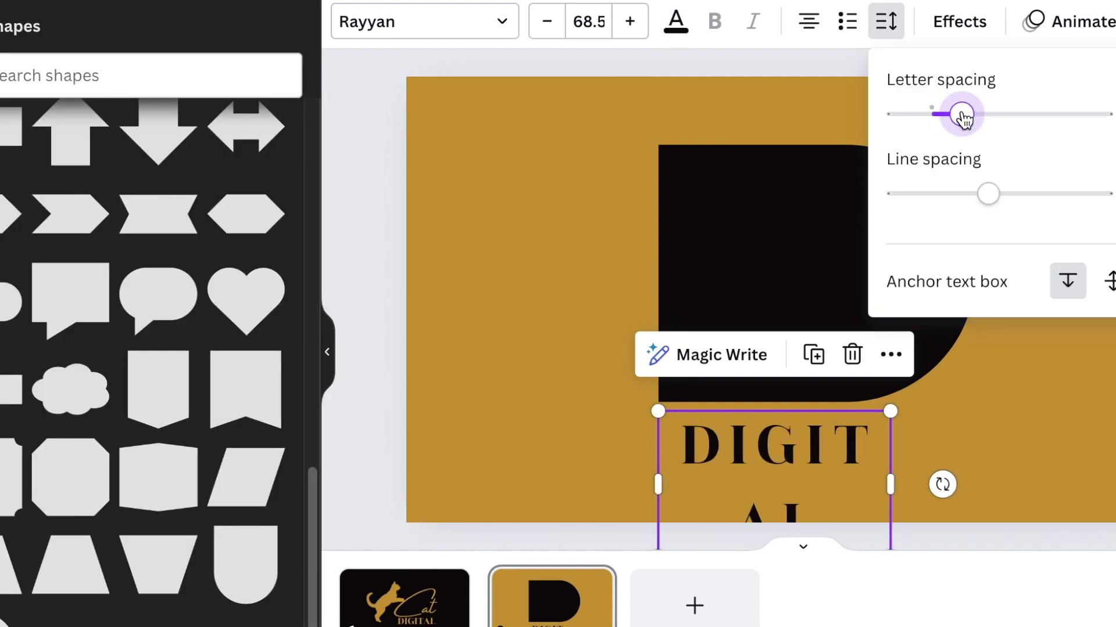
{"action": "left_click_drag", "start_coordinate": [890, 487], "coordinate": [927, 461]}
{"action": "left_click", "coordinate": [885, 22]}
{"action": "left_click_drag", "start_coordinate": [966, 114], "coordinate": [994, 115]}
{"action": "left_click_drag", "start_coordinate": [495, 110], "coordinate": [874, 441]}
{"action": "left_click_drag", "start_coordinate": [995, 145], "coordinate": [964, 177]}
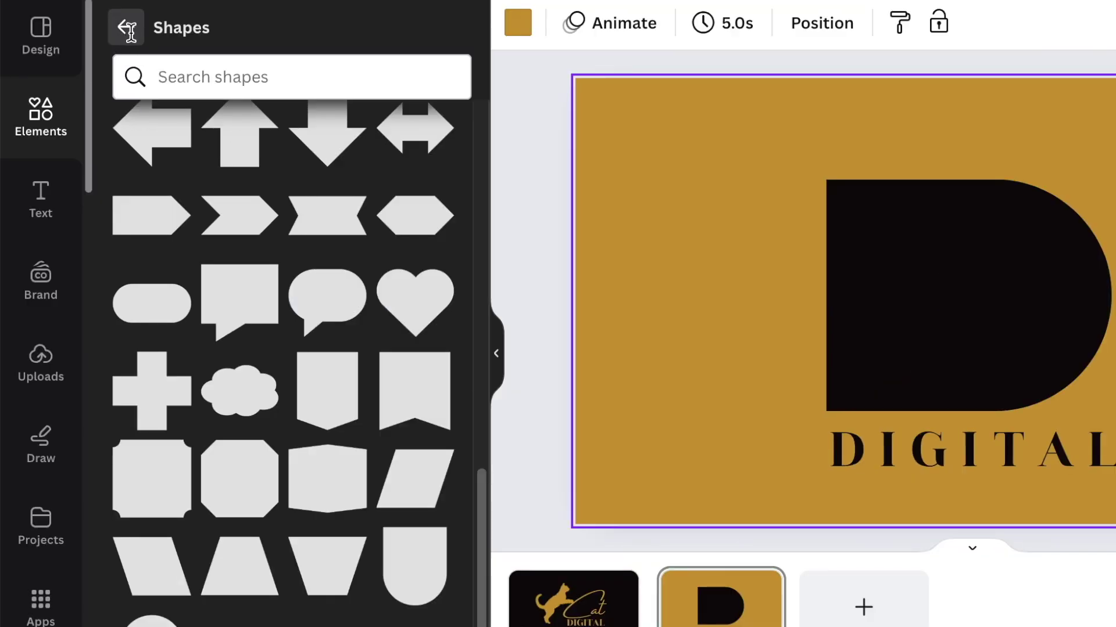
Insert the Monoline Line Art Cat graphic from the recently used elements.
{"action": "left_click", "coordinate": [129, 30]}
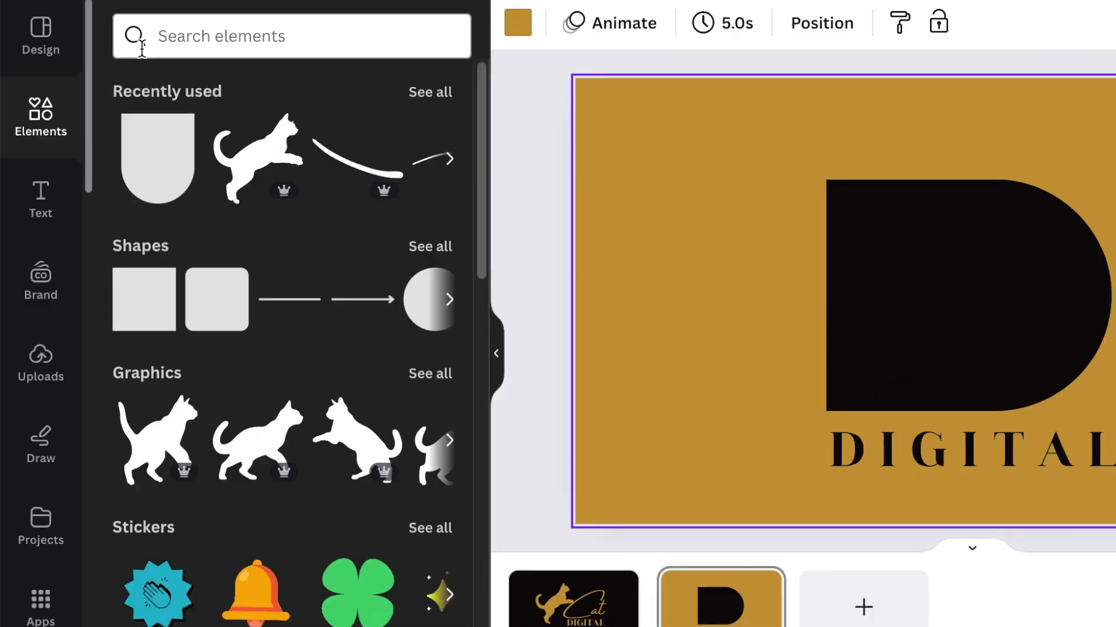
{"action": "left_click", "coordinate": [426, 94]}
{"action": "scroll", "coordinate": [366, 290], "scroll_direction": "down", "scroll_amount": 8}
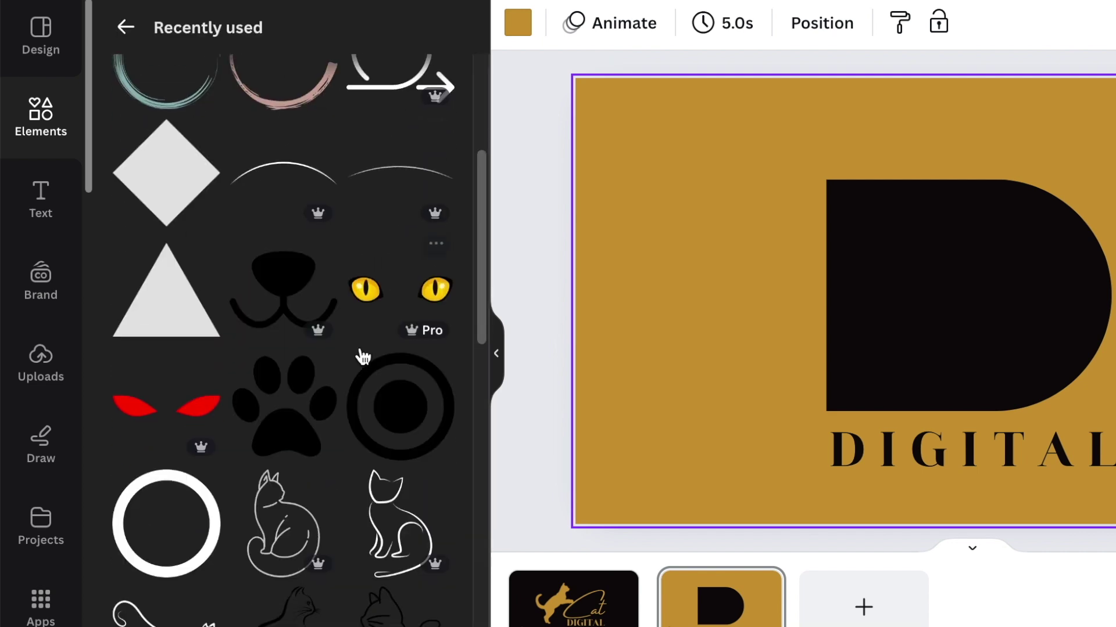
{"action": "left_click", "coordinate": [320, 339]}
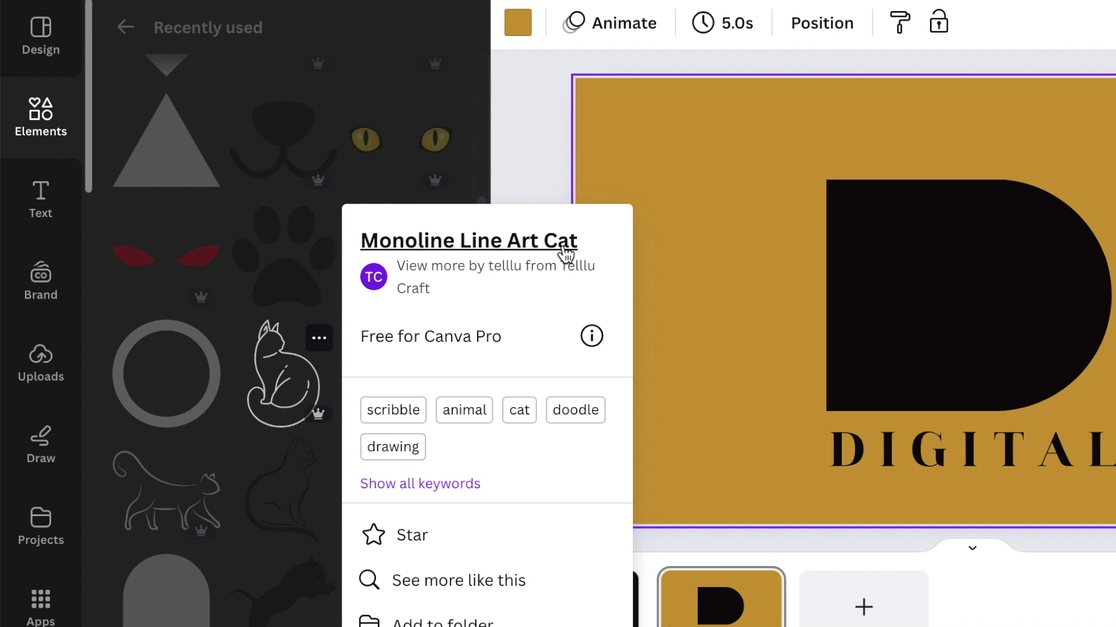
{"action": "left_click", "coordinate": [281, 378]}
{"action": "left_click", "coordinate": [282, 377]}
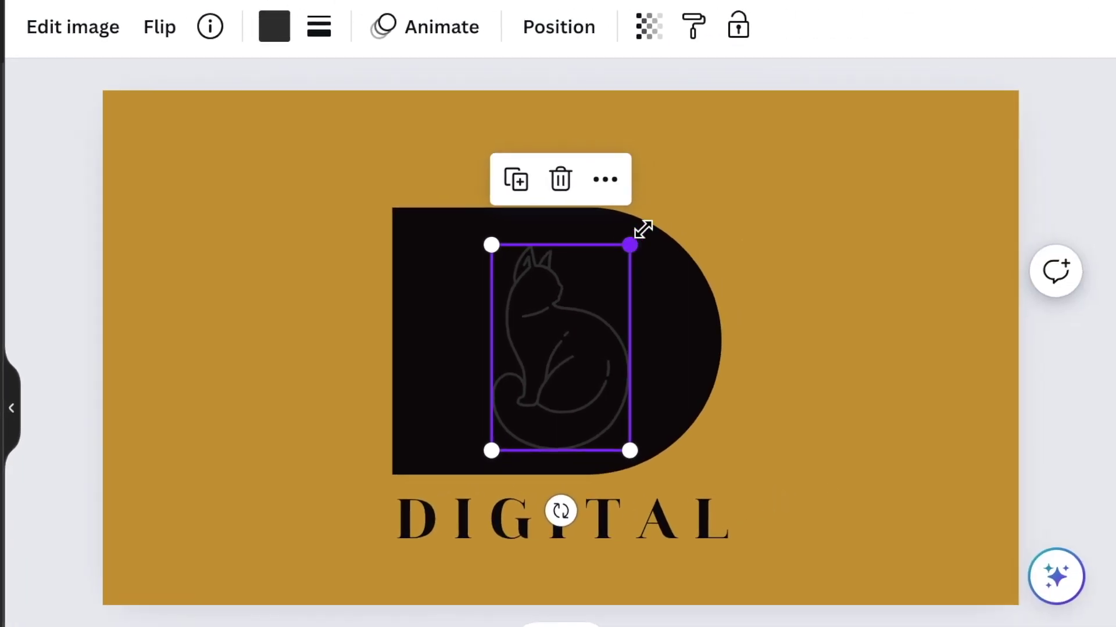
Enlarge the line-art cat over the "D" with its head above the top edge, and place a duplicate to the right.
{"action": "left_click_drag", "start_coordinate": [1029, 213], "coordinate": [1100, 108]}
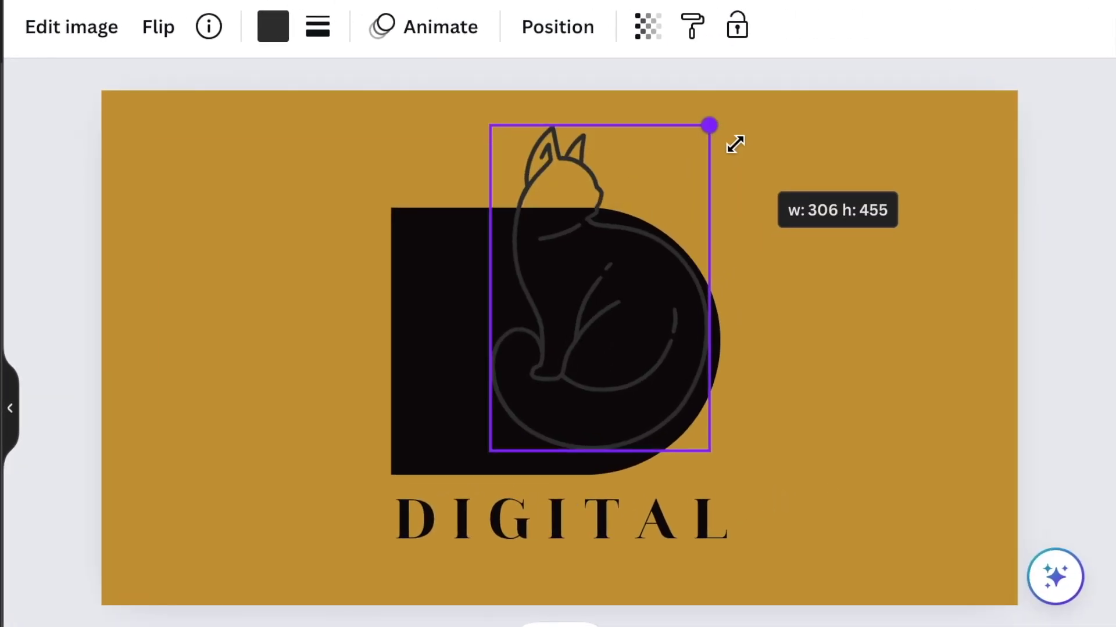
{"action": "left_click_drag", "start_coordinate": [735, 145], "coordinate": [733, 147]}
{"action": "left_click_drag", "start_coordinate": [598, 347], "coordinate": [532, 372]}
{"action": "left_click_drag", "start_coordinate": [646, 142], "coordinate": [675, 99]}
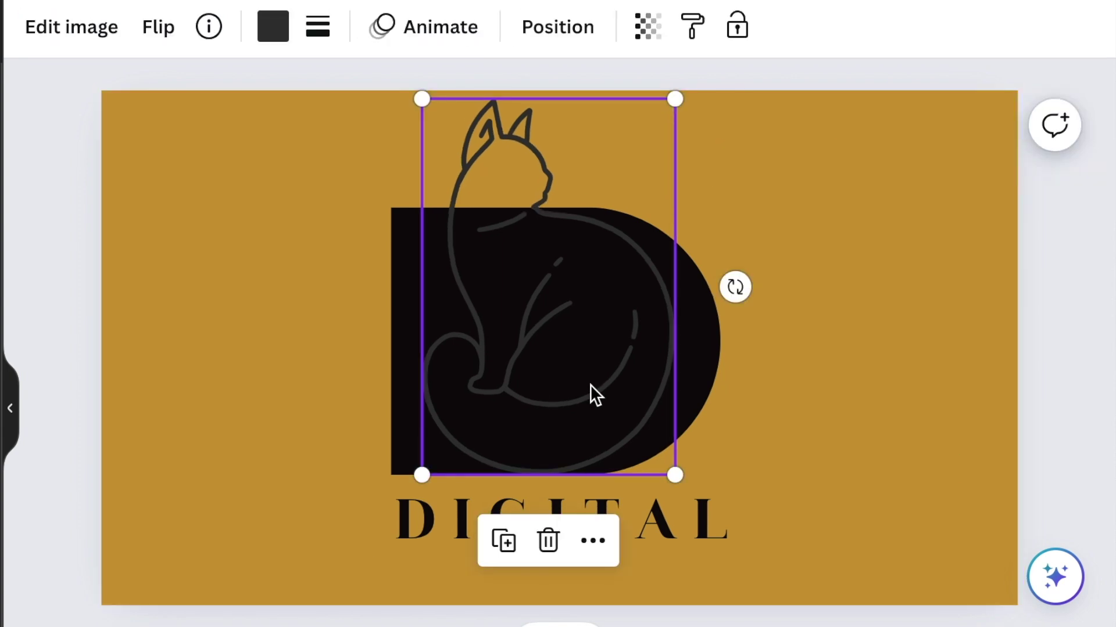
{"action": "left_click", "coordinate": [503, 542]}
{"action": "left_click_drag", "start_coordinate": [524, 370], "coordinate": [827, 361]}
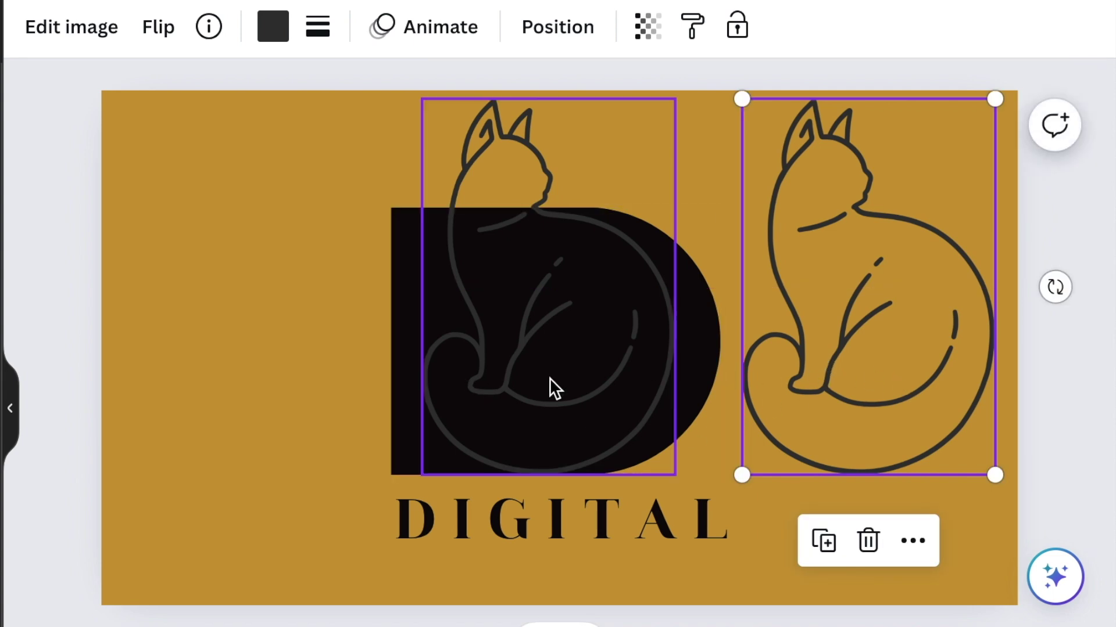
Recolour the line-art cat over the "D" black.
{"action": "left_click", "coordinate": [516, 387]}
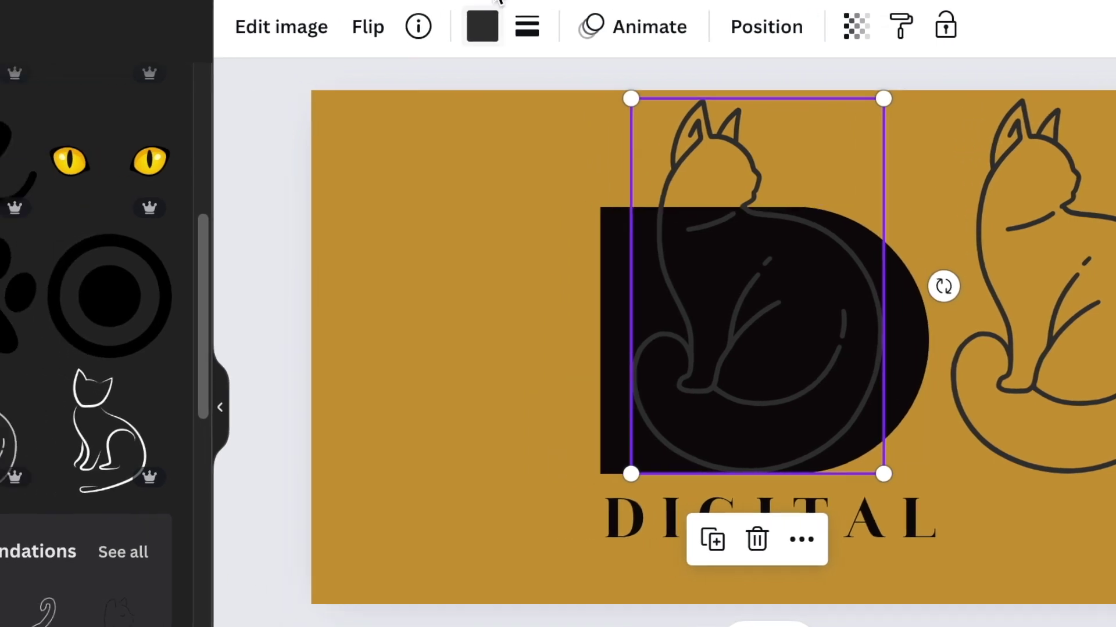
{"action": "left_click", "coordinate": [547, 29]}
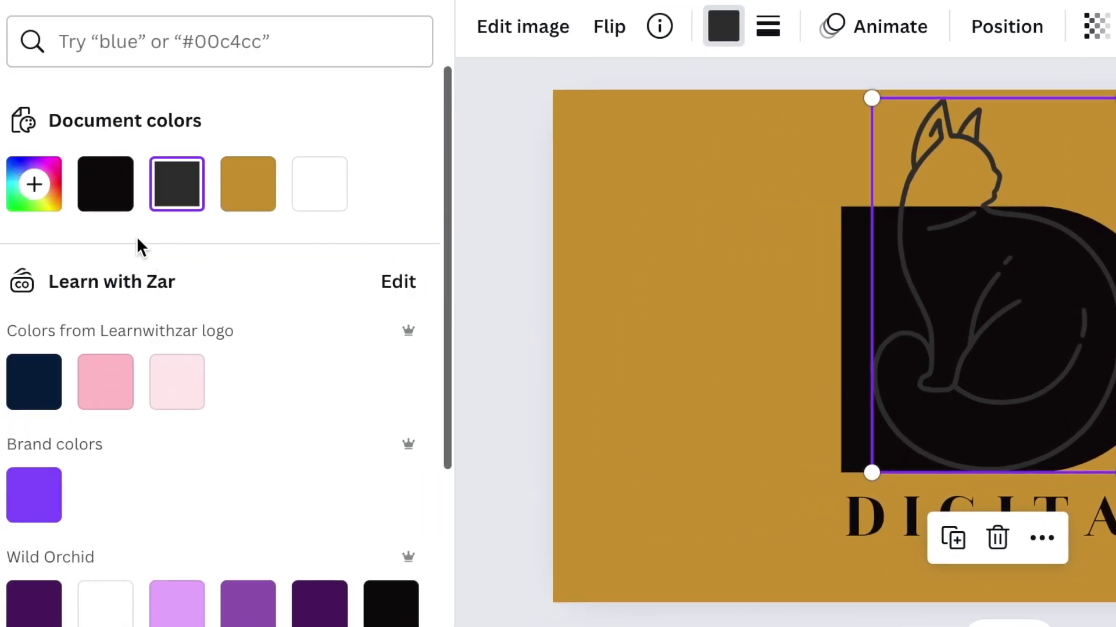
{"action": "left_click", "coordinate": [170, 195]}
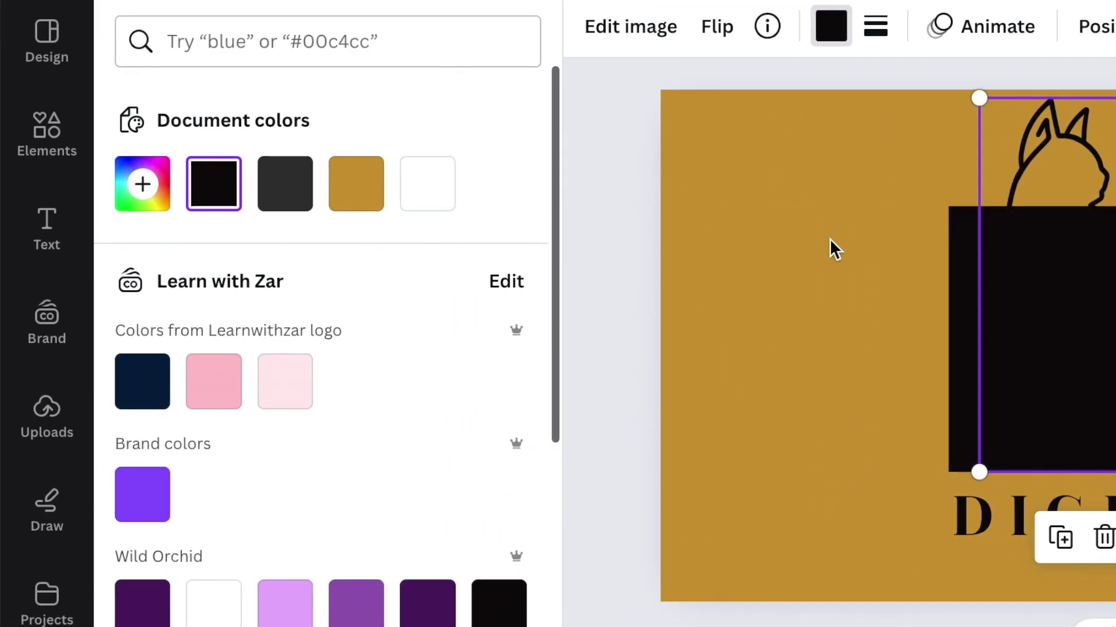
Crop the black cat so only its head above the top edge of the "D" remains.
{"action": "left_click", "coordinate": [630, 33]}
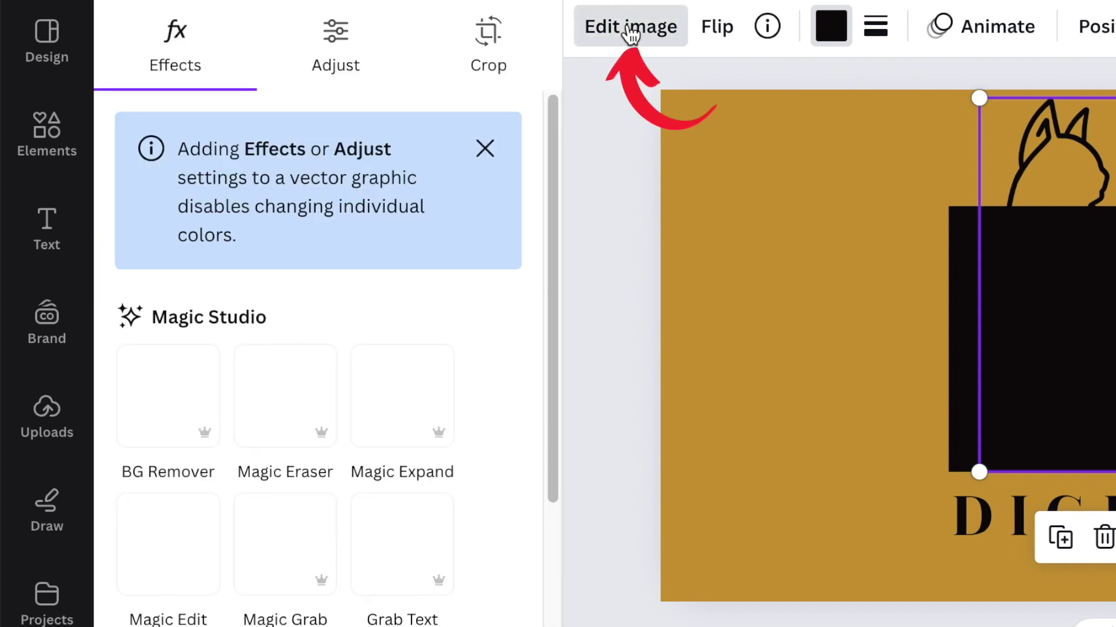
{"action": "left_click", "coordinate": [487, 39]}
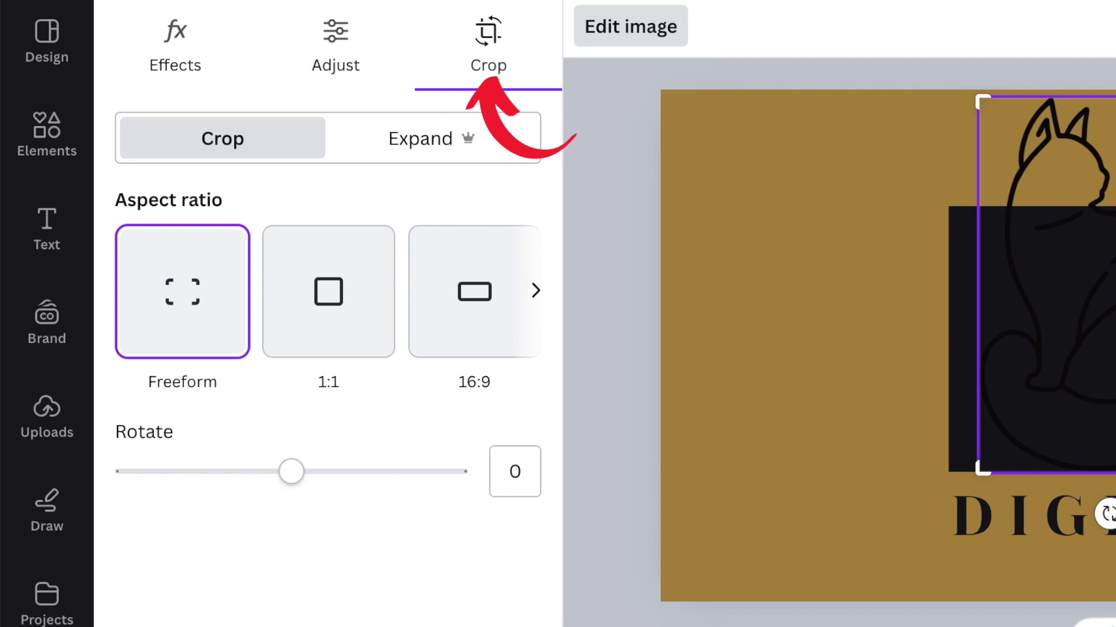
{"action": "left_click_drag", "start_coordinate": [1066, 468], "coordinate": [1067, 211]}
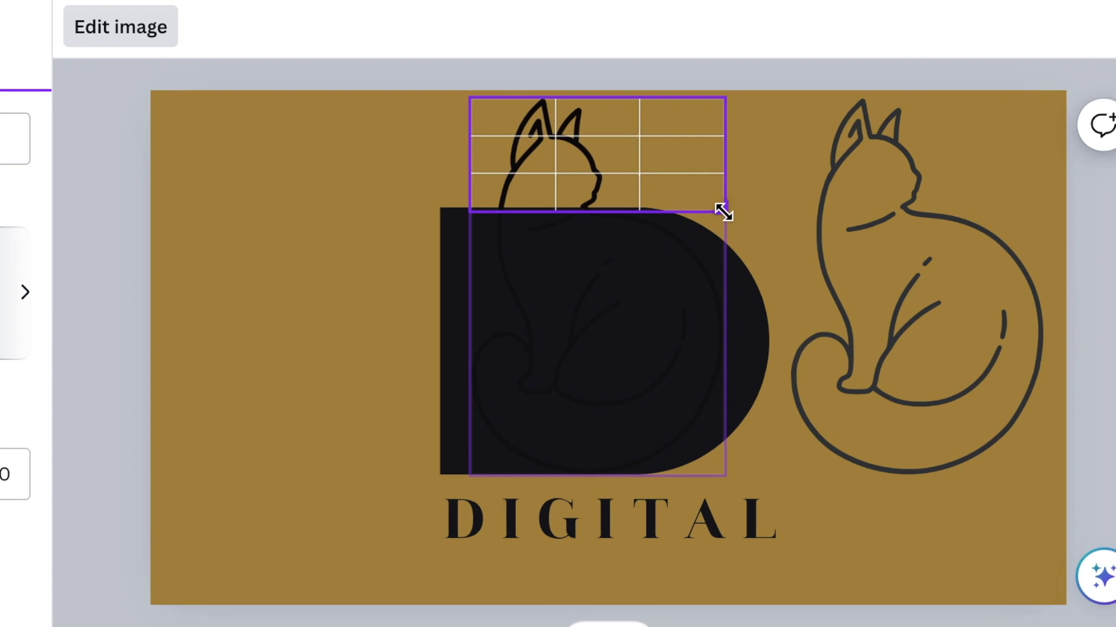
{"action": "left_click_drag", "start_coordinate": [723, 212], "coordinate": [723, 211]}
{"action": "left_click", "coordinate": [982, 372]}
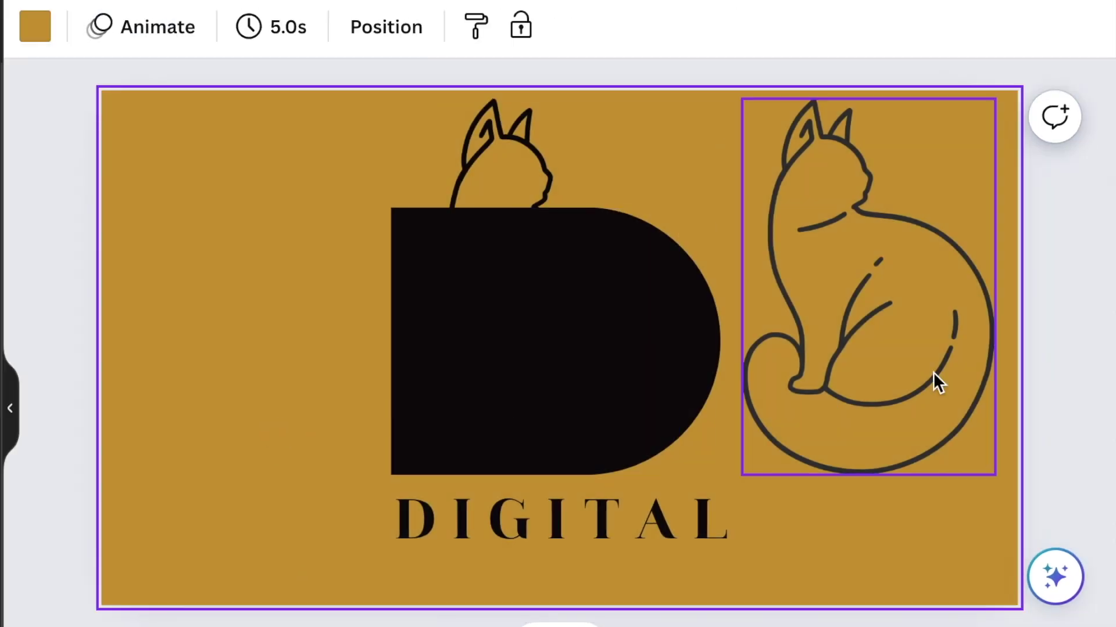
Move the duplicate cat onto the "D" so it lines up with the cropped head, and recolour it gold.
{"action": "left_click", "coordinate": [899, 334]}
{"action": "left_click_drag", "start_coordinate": [898, 332], "coordinate": [576, 336]}
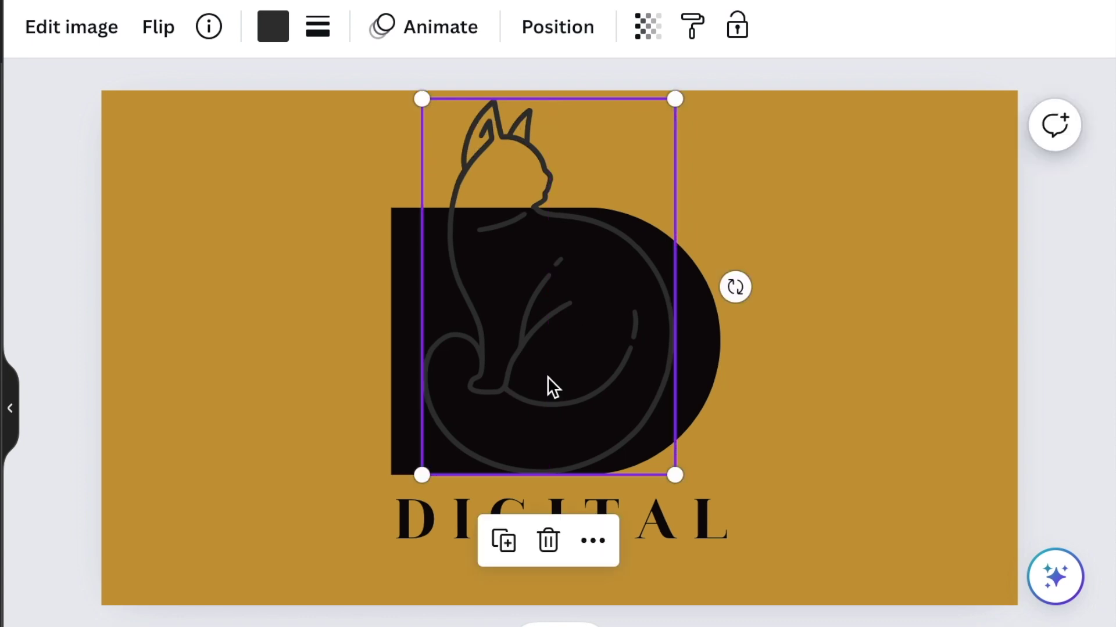
{"action": "left_click", "coordinate": [273, 32]}
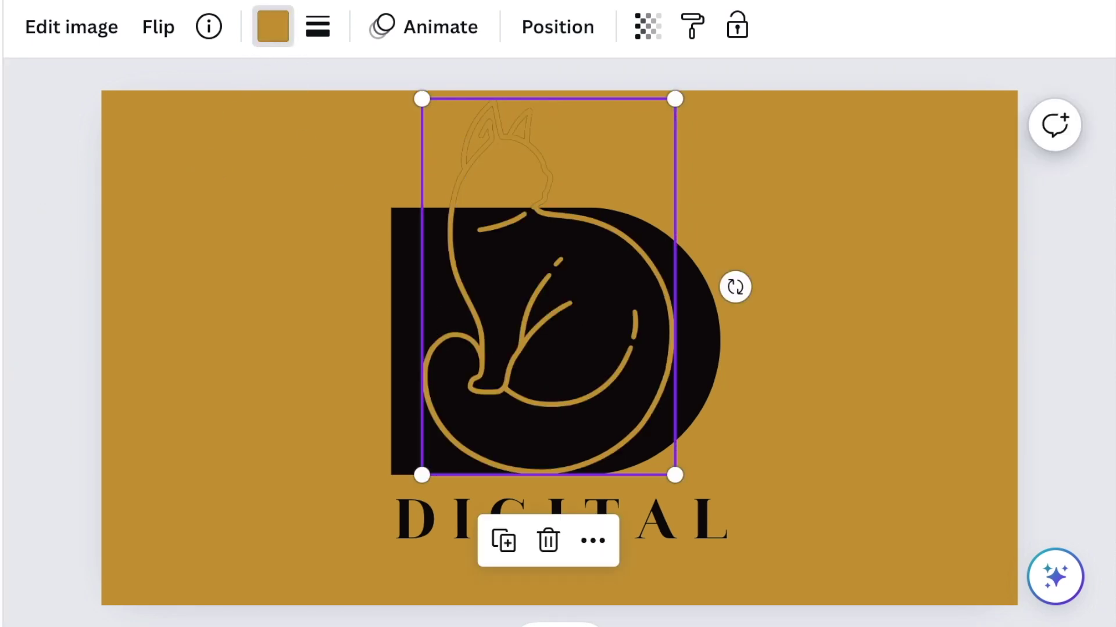
Crop the gold cat's head off at the top edge of the "D", keeping only the body.
{"action": "left_click", "coordinate": [93, 29]}
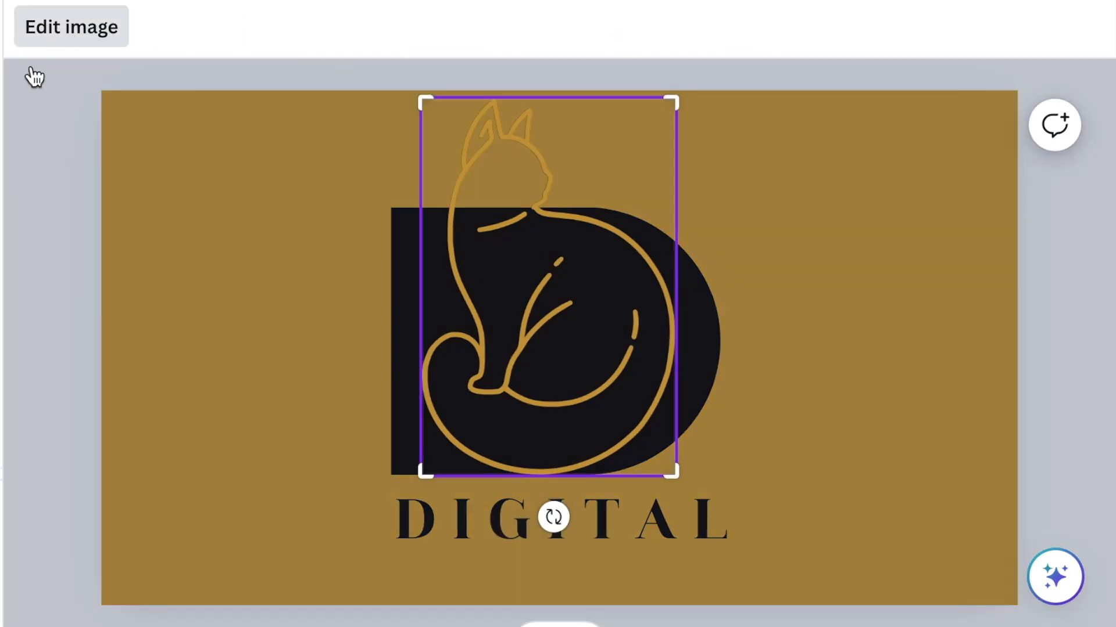
{"action": "left_click_drag", "start_coordinate": [673, 97], "coordinate": [666, 210]}
{"action": "left_click", "coordinate": [149, 619]}
{"action": "left_click", "coordinate": [694, 418]}
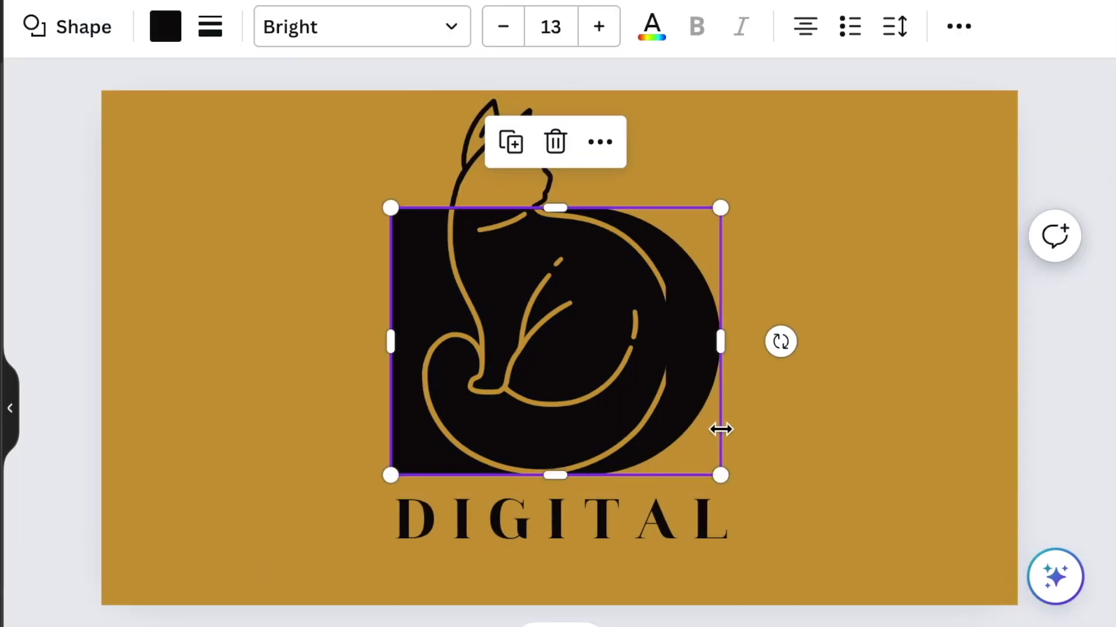
{"action": "left_click", "coordinate": [860, 445]}
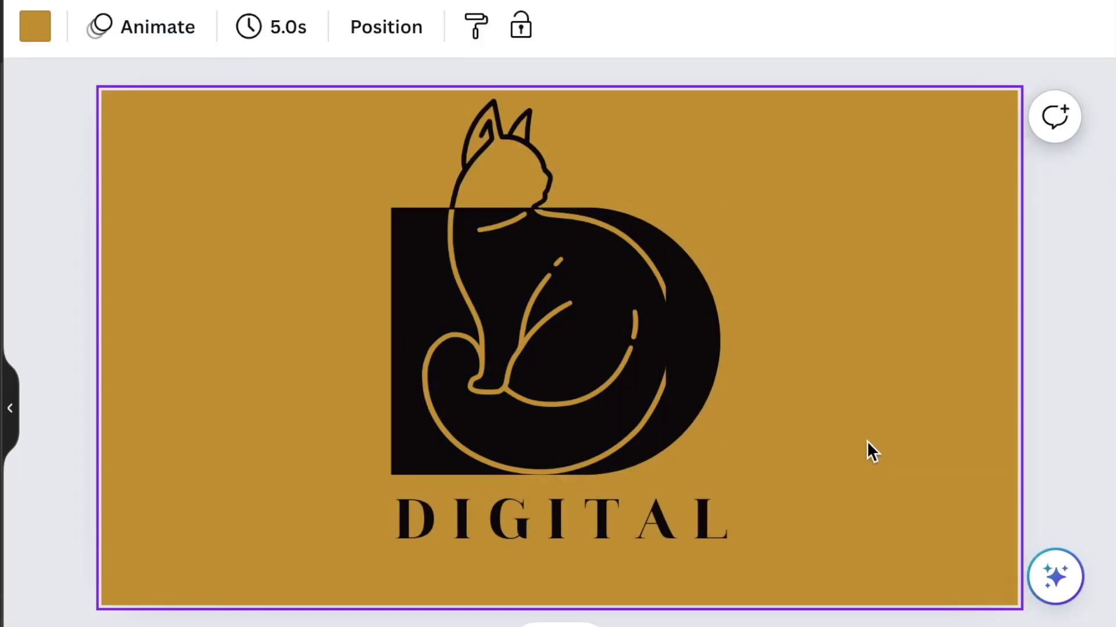
Widen the gold cat's crop to the full width of the graphic so the outer curve of its back is included.
{"action": "left_click", "coordinate": [570, 339]}
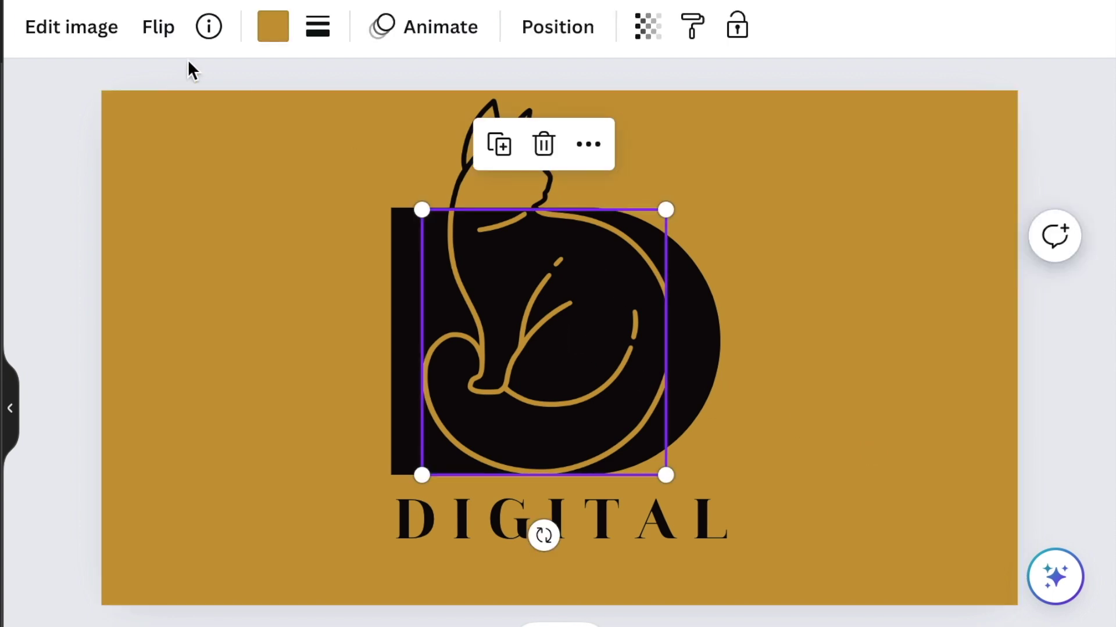
{"action": "left_click", "coordinate": [86, 37]}
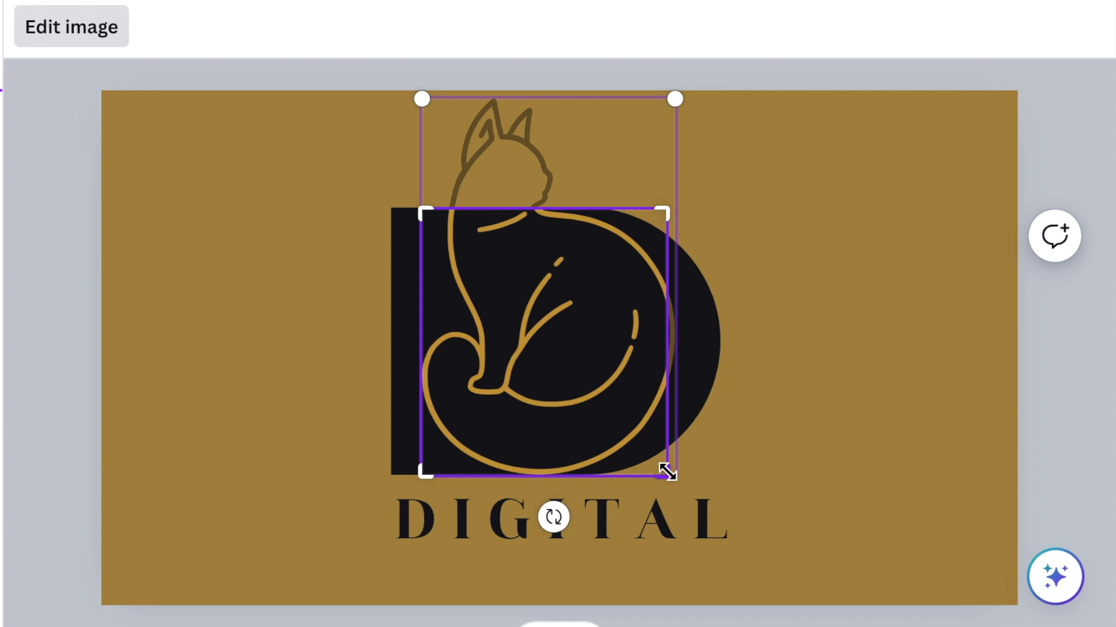
{"action": "left_click_drag", "start_coordinate": [667, 472], "coordinate": [680, 476]}
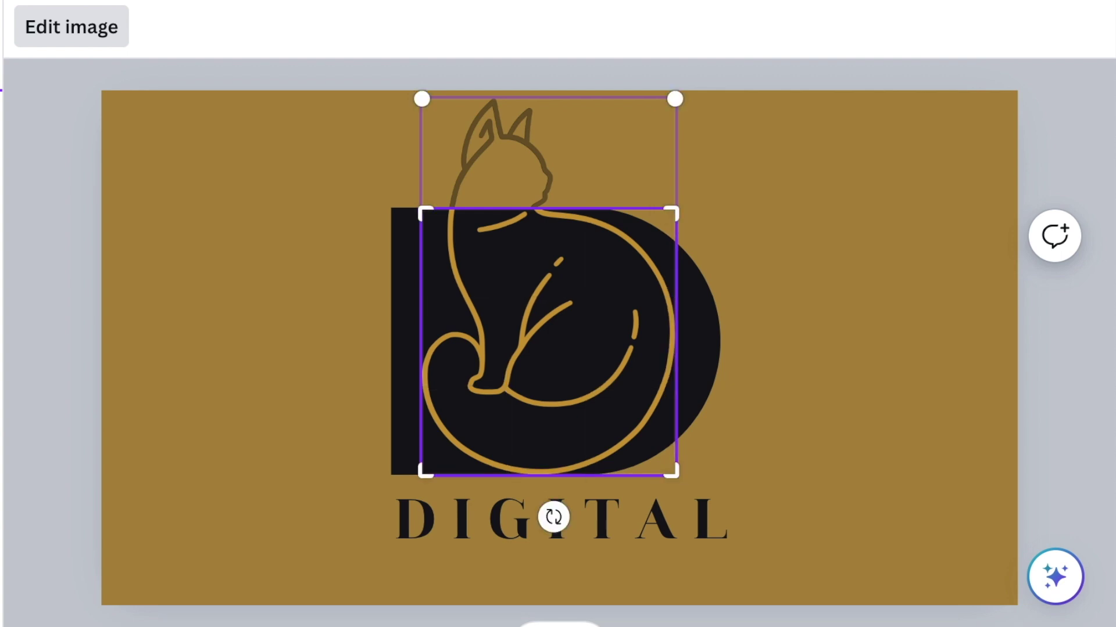
{"action": "left_click", "coordinate": [807, 441]}
{"action": "left_click", "coordinate": [866, 472]}
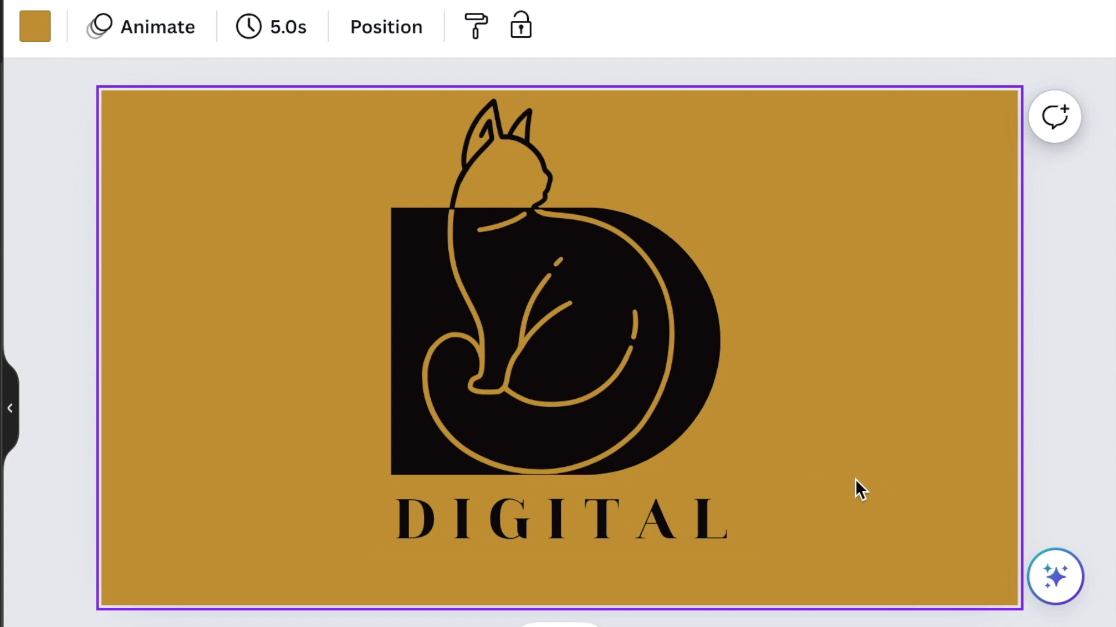
{"action": "left_click", "coordinate": [595, 414]}
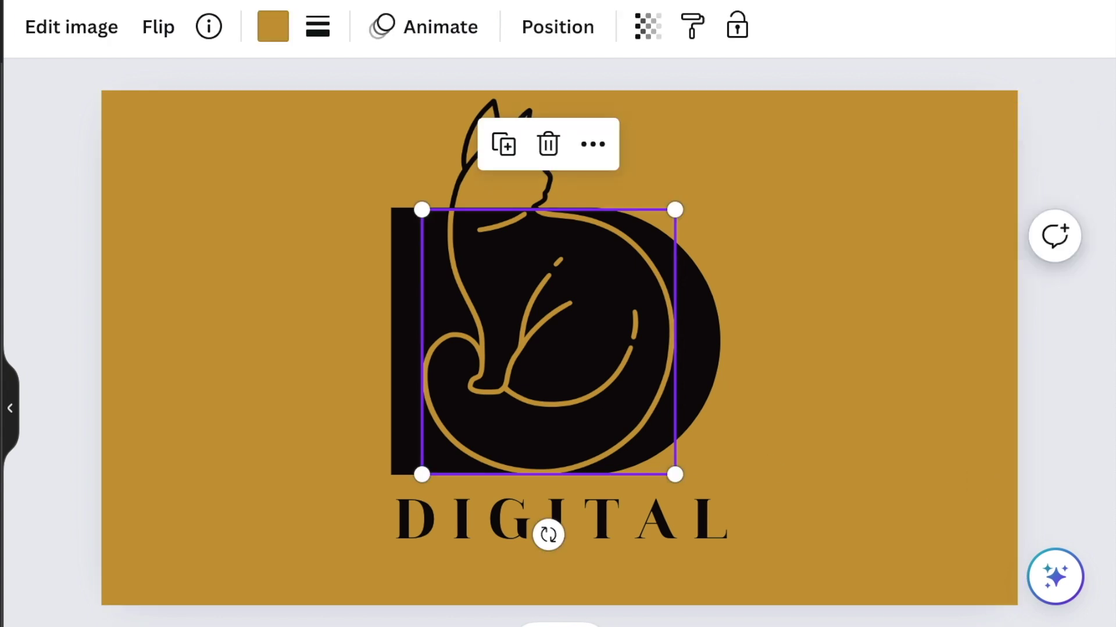
{"action": "left_click", "coordinate": [207, 367]}
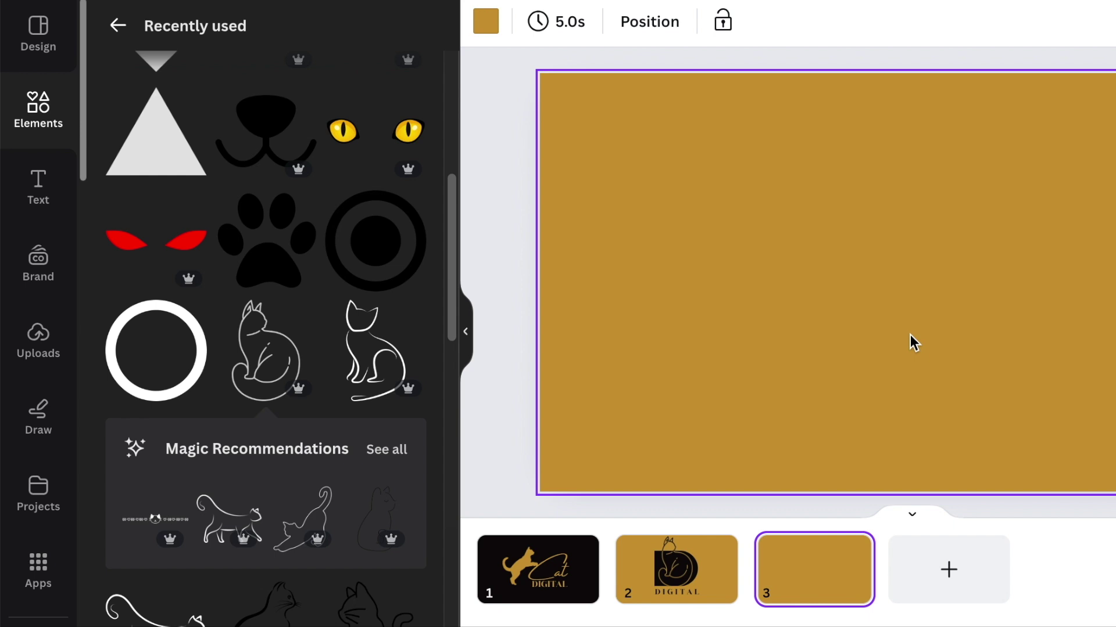
Set the background of page 3 to white #ffffff and add a text box.
{"action": "left_click", "coordinate": [486, 23]}
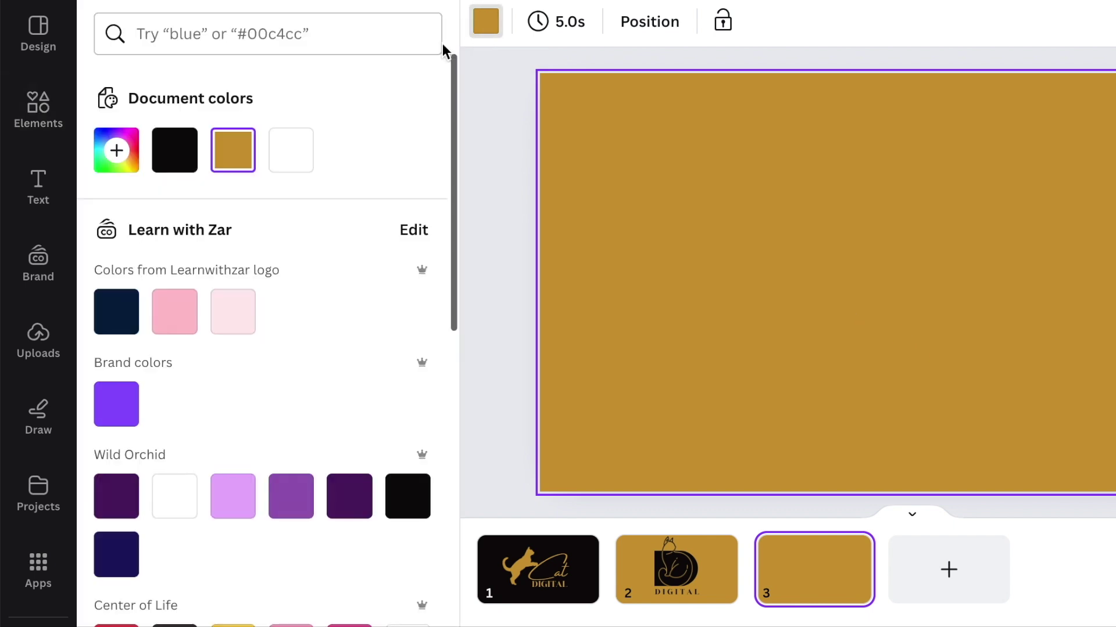
{"action": "left_click", "coordinate": [291, 151]}
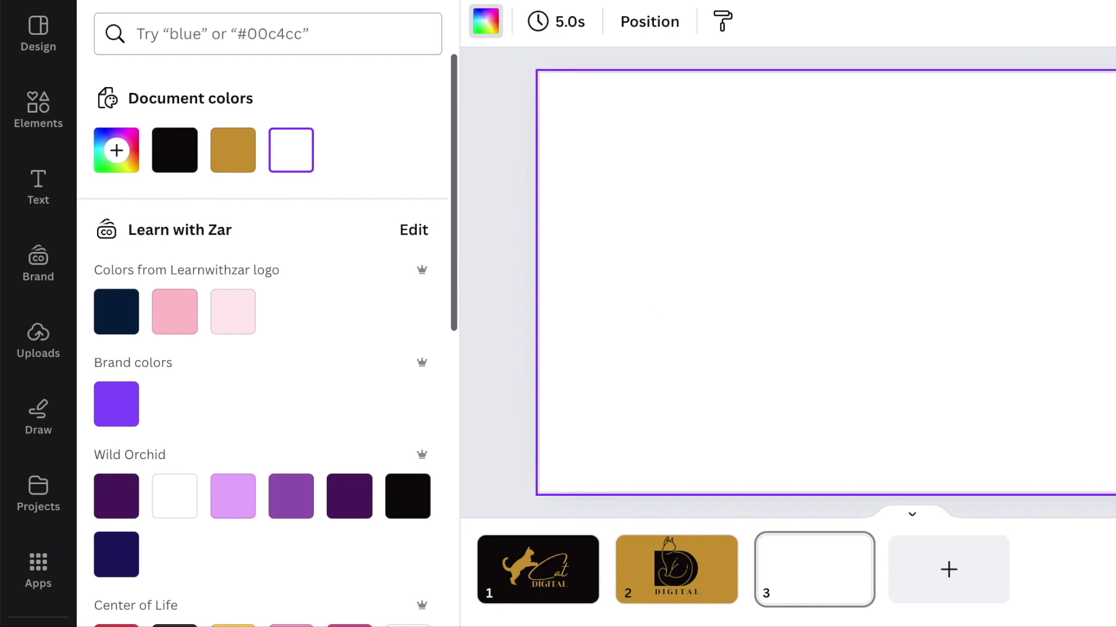
{"action": "key", "text": "t"}
Search the fonts for "LEAG" and apply League Spartan to the placeholder text.
{"action": "left_click", "coordinate": [622, 26]}
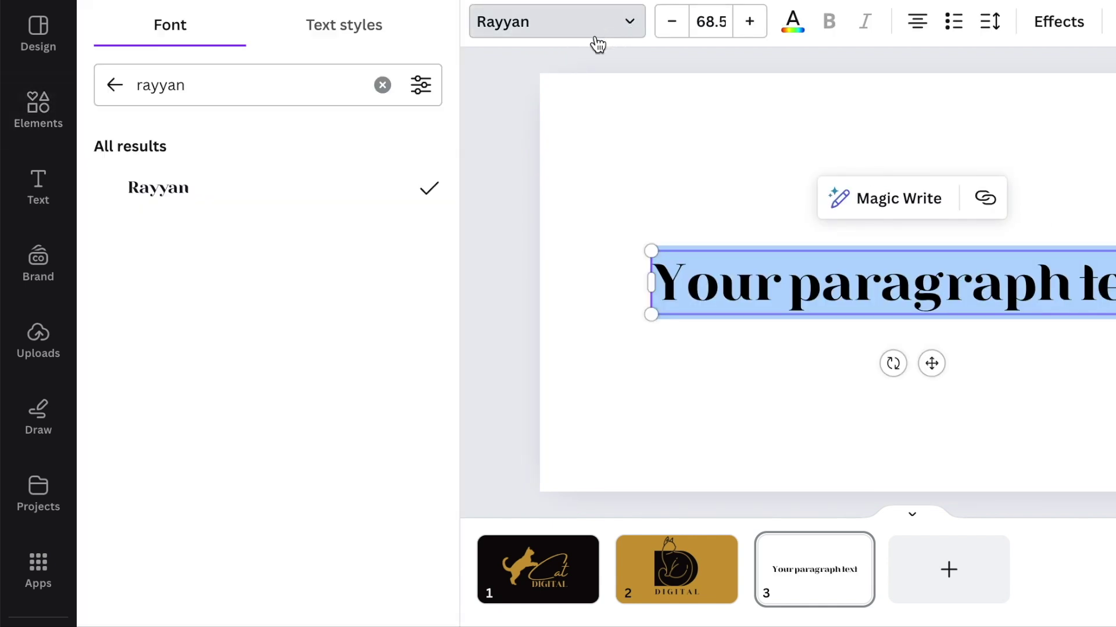
{"action": "left_click", "coordinate": [381, 85]}
{"action": "type", "text": "LE"}
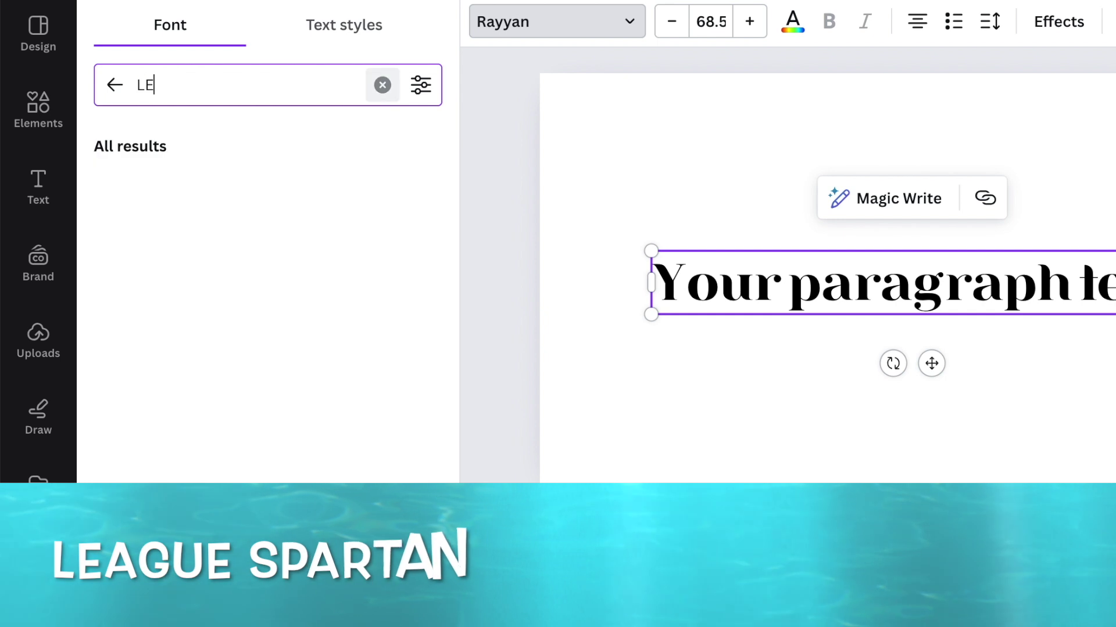
{"action": "type", "text": "AD"}
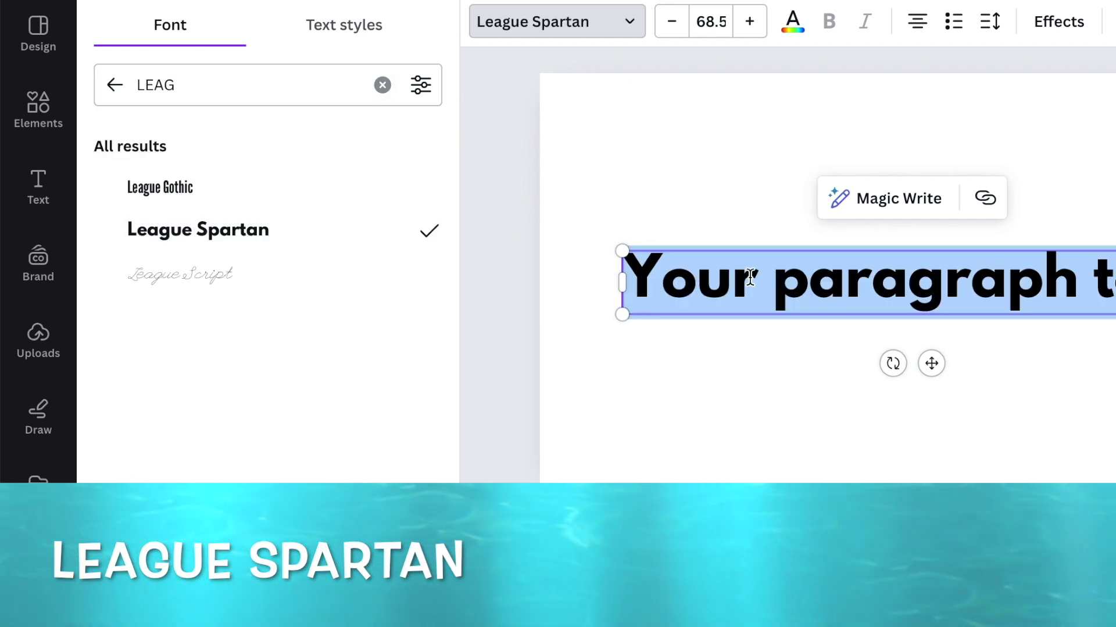
{"action": "type", "text": "D"}
{"action": "key", "text": "BackSpace"}
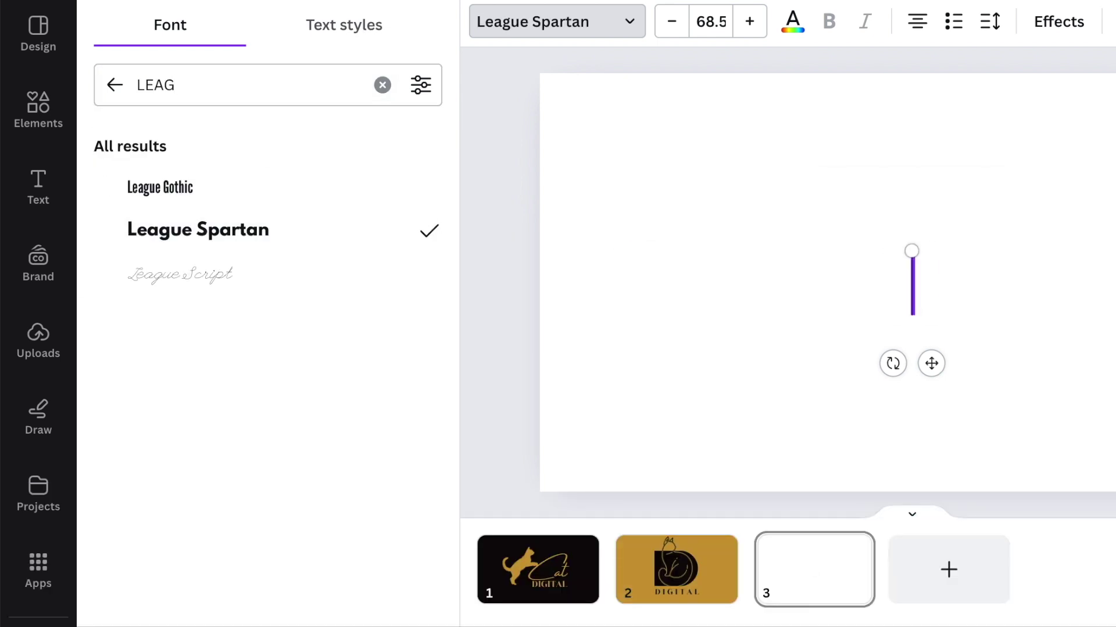
Replace the placeholder text with "digital".
{"action": "type", "text": "dig"}
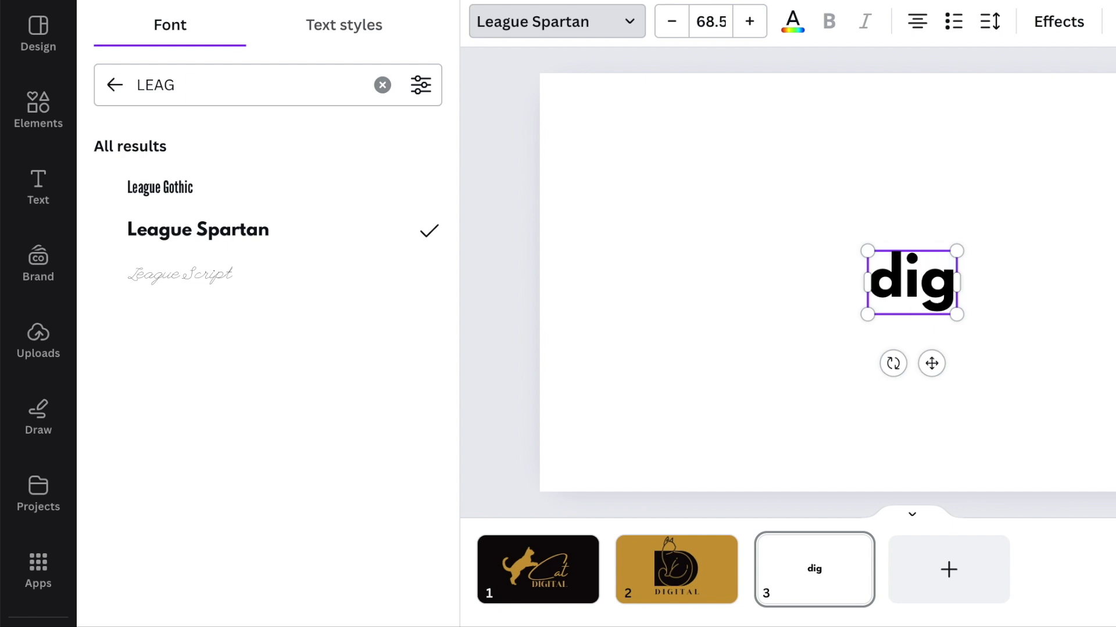
{"action": "type", "text": "ital"}
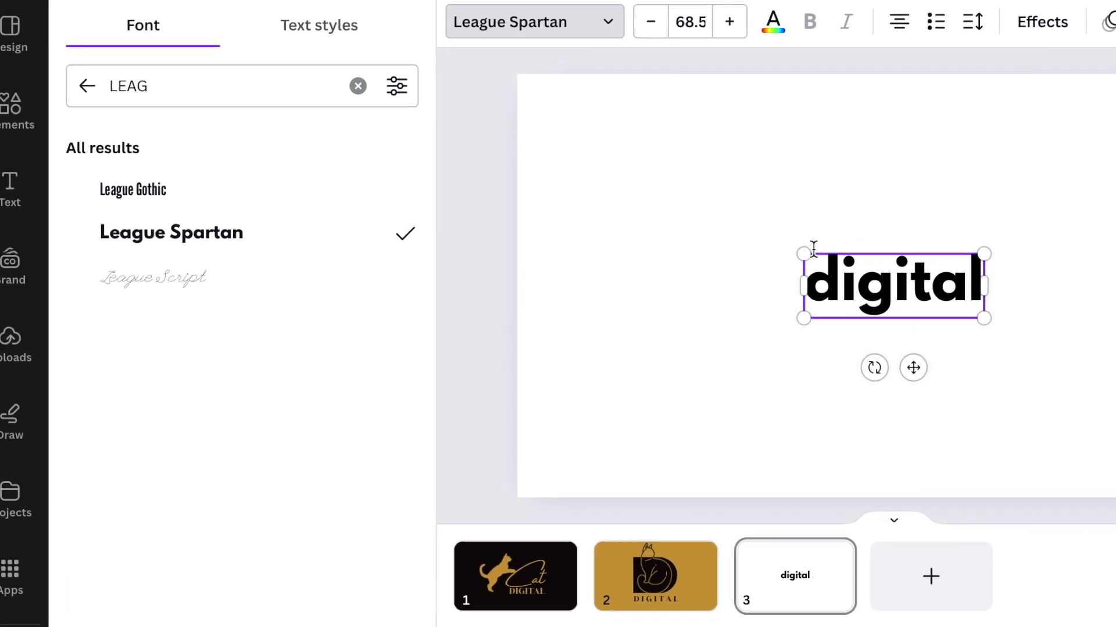
Scale the word "digital" up to font size 173 across the middle of the page.
{"action": "left_click_drag", "start_coordinate": [804, 254], "coordinate": [619, 232]}
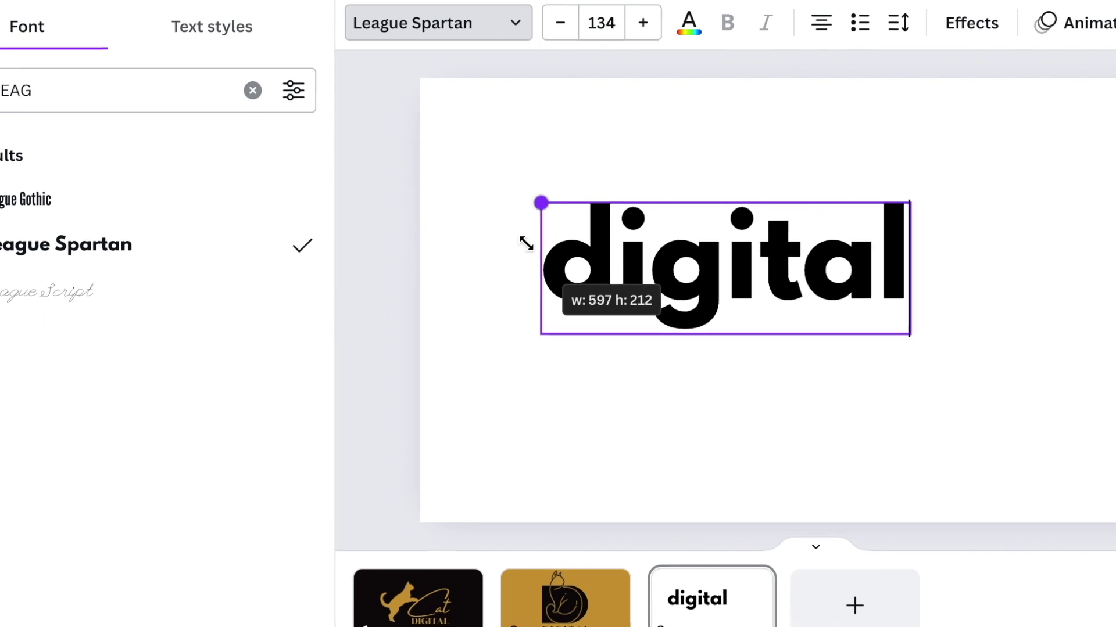
{"action": "left_click_drag", "start_coordinate": [526, 243], "coordinate": [525, 242]}
{"action": "left_click_drag", "start_coordinate": [911, 335], "coordinate": [930, 344]}
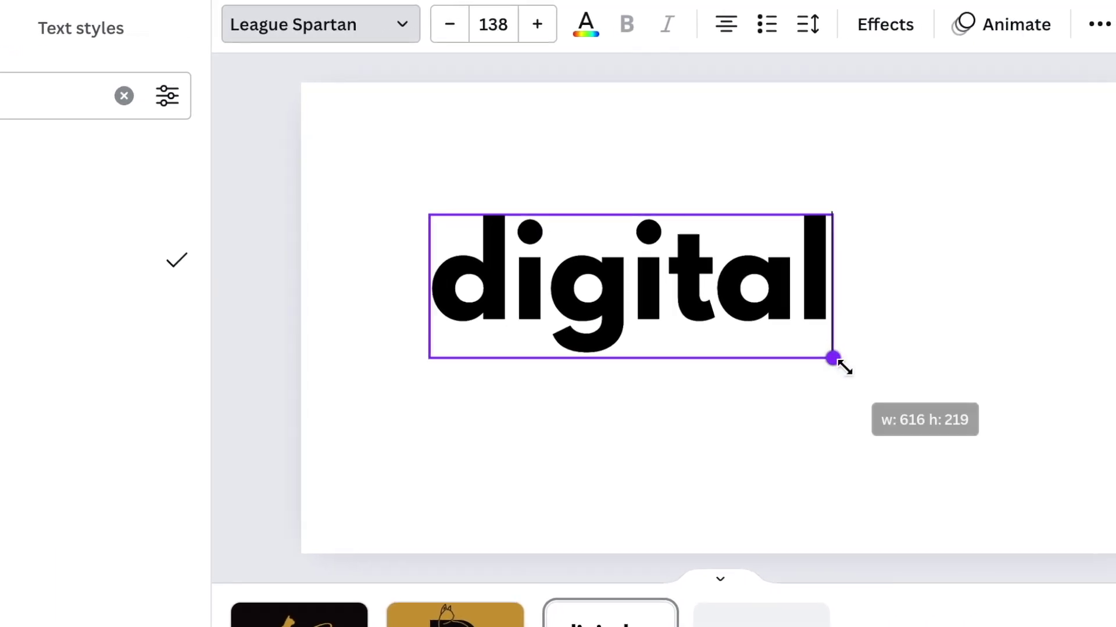
{"action": "left_click_drag", "start_coordinate": [843, 367], "coordinate": [800, 441]}
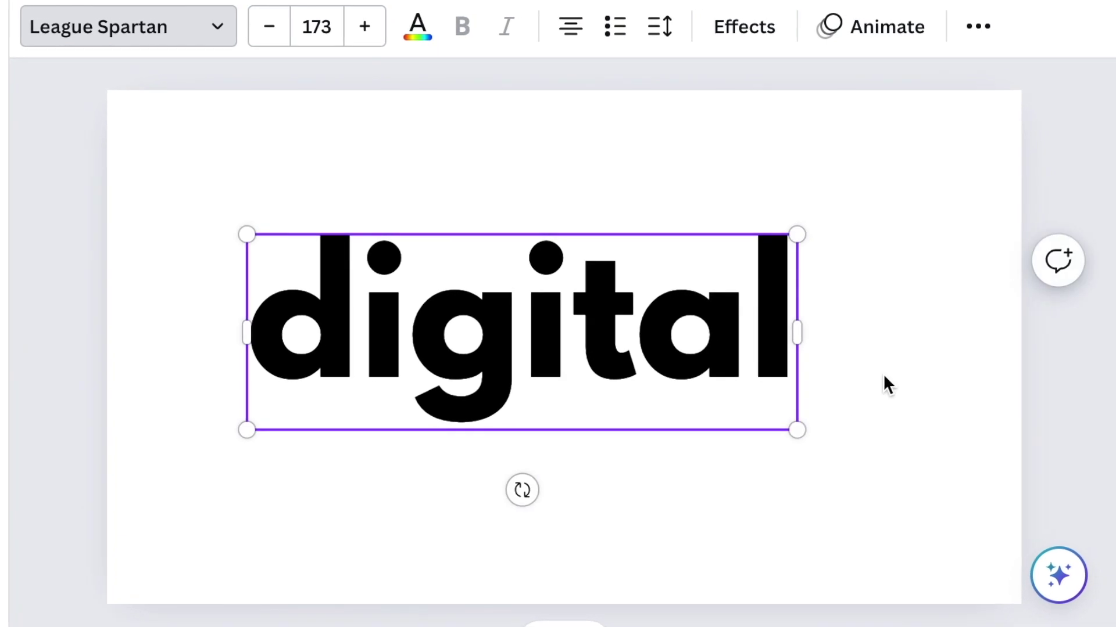
{"action": "left_click", "coordinate": [918, 365]}
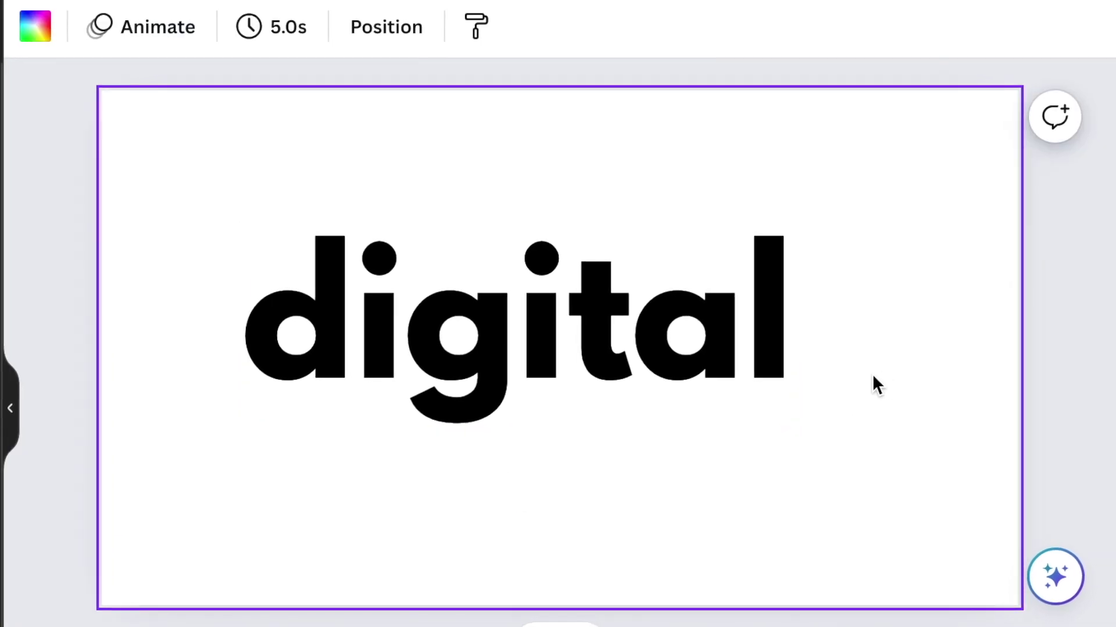
Set the letter spacing of "digital" to 50 and centre the word on the page.
{"action": "left_click", "coordinate": [770, 349]}
{"action": "left_click", "coordinate": [657, 26]}
{"action": "left_click_drag", "start_coordinate": [720, 137], "coordinate": [724, 139]}
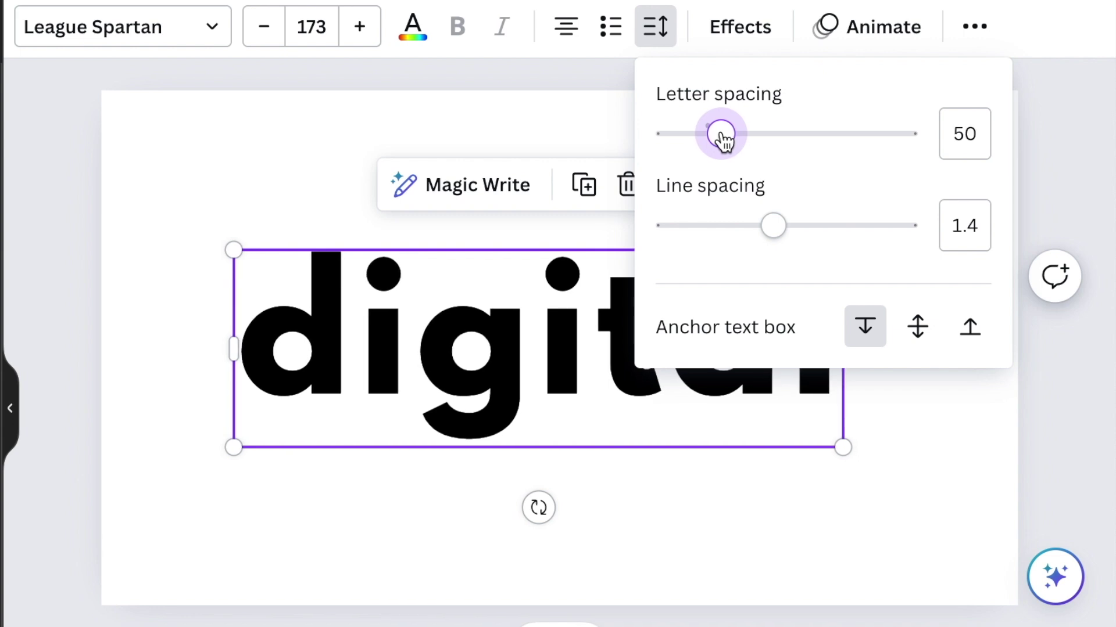
{"action": "left_click", "coordinate": [884, 532]}
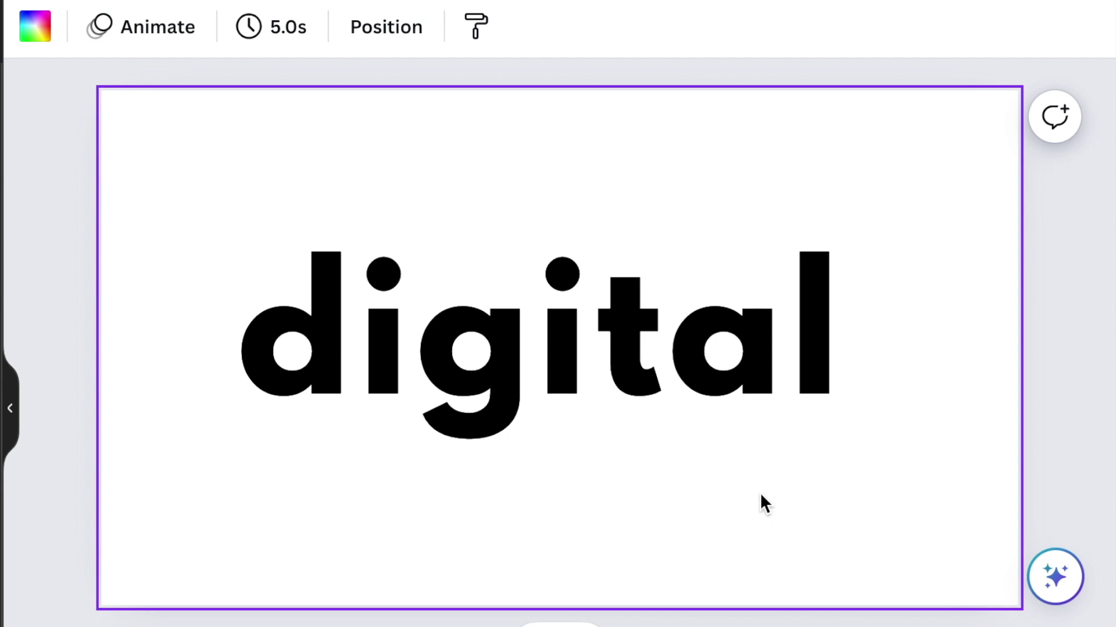
{"action": "left_click_drag", "start_coordinate": [675, 363], "coordinate": [695, 362]}
{"action": "left_click", "coordinate": [816, 565]}
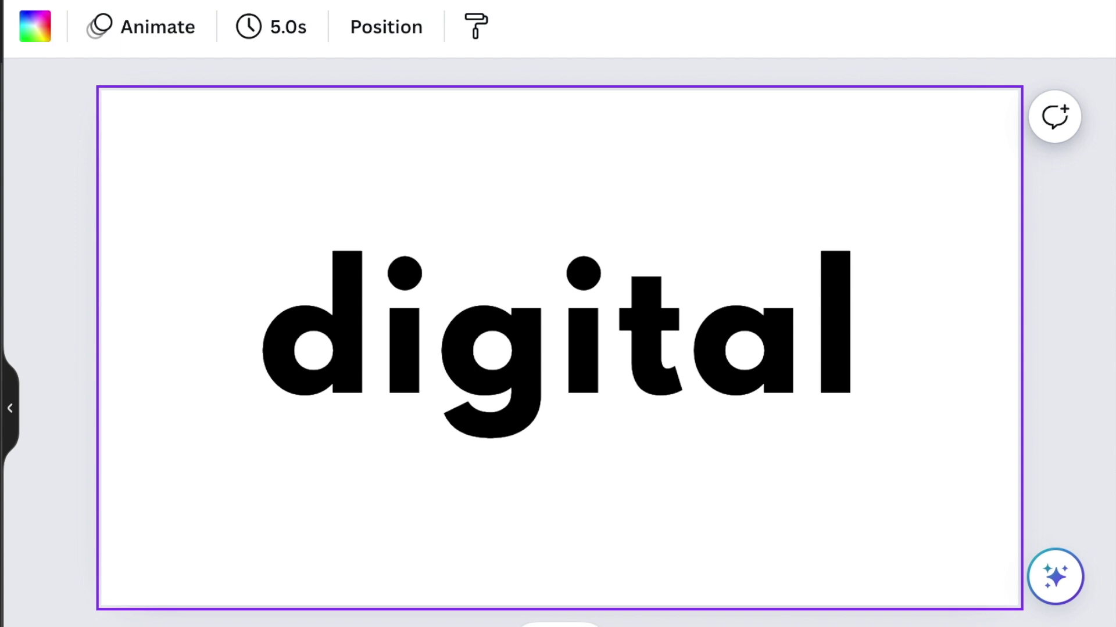
Add a small circle over the dot of the first "i" in "digital" and colour it white to hide the dot.
{"action": "key", "text": "c"}
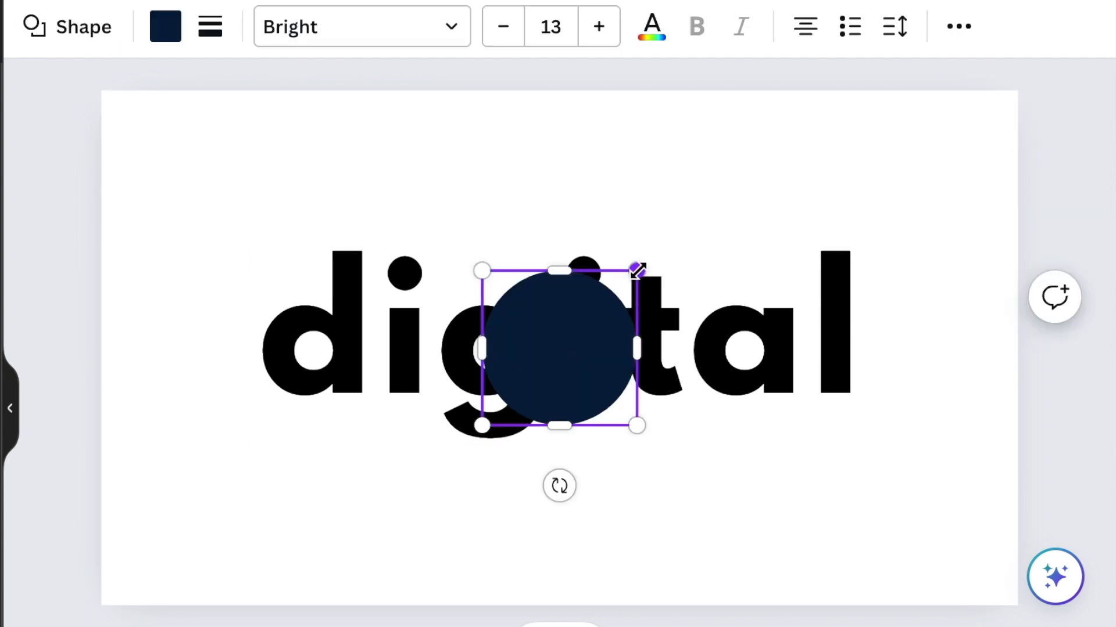
{"action": "left_click_drag", "start_coordinate": [638, 269], "coordinate": [543, 372]}
{"action": "left_click_drag", "start_coordinate": [533, 483], "coordinate": [430, 356]}
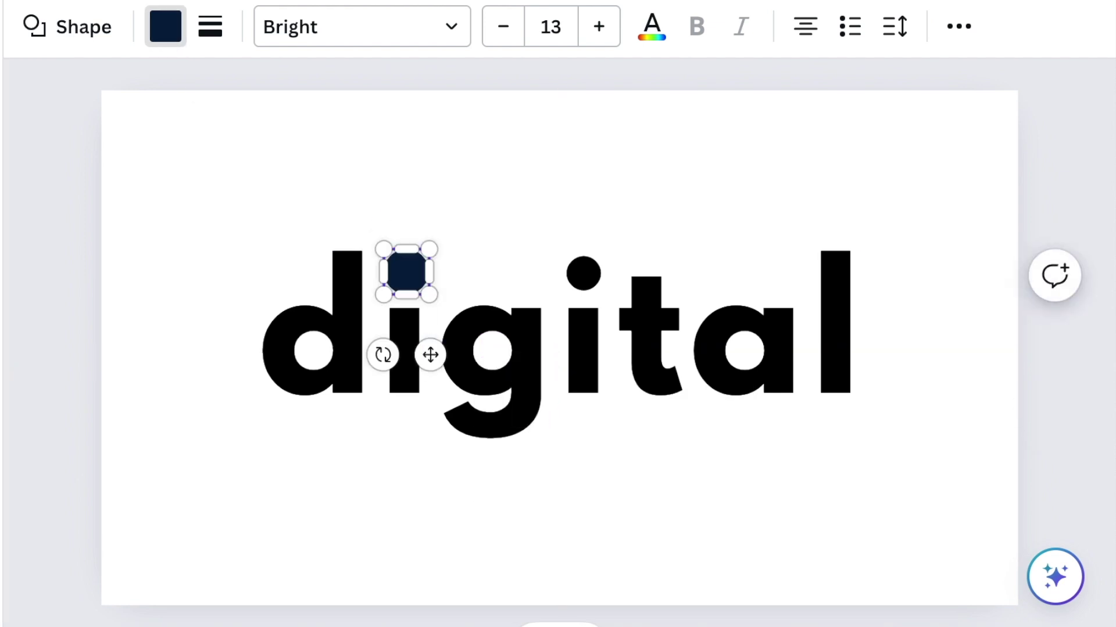
{"action": "left_click", "coordinate": [149, 413]}
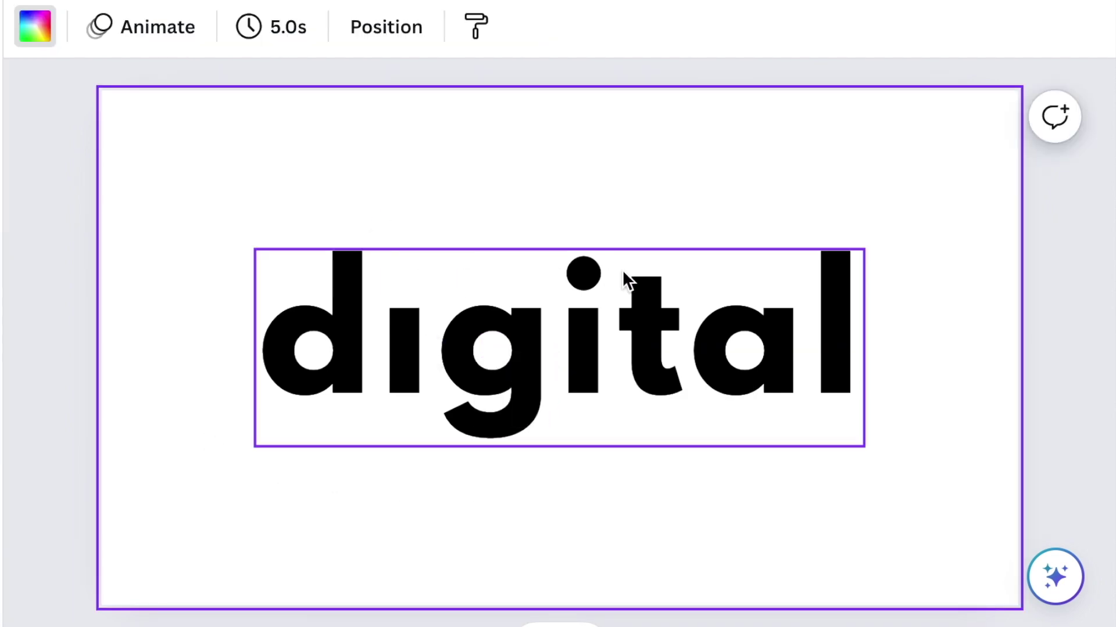
Duplicate the white circle and place the copy over the dot of the second "i" in "digital".
{"action": "left_click", "coordinate": [406, 273]}
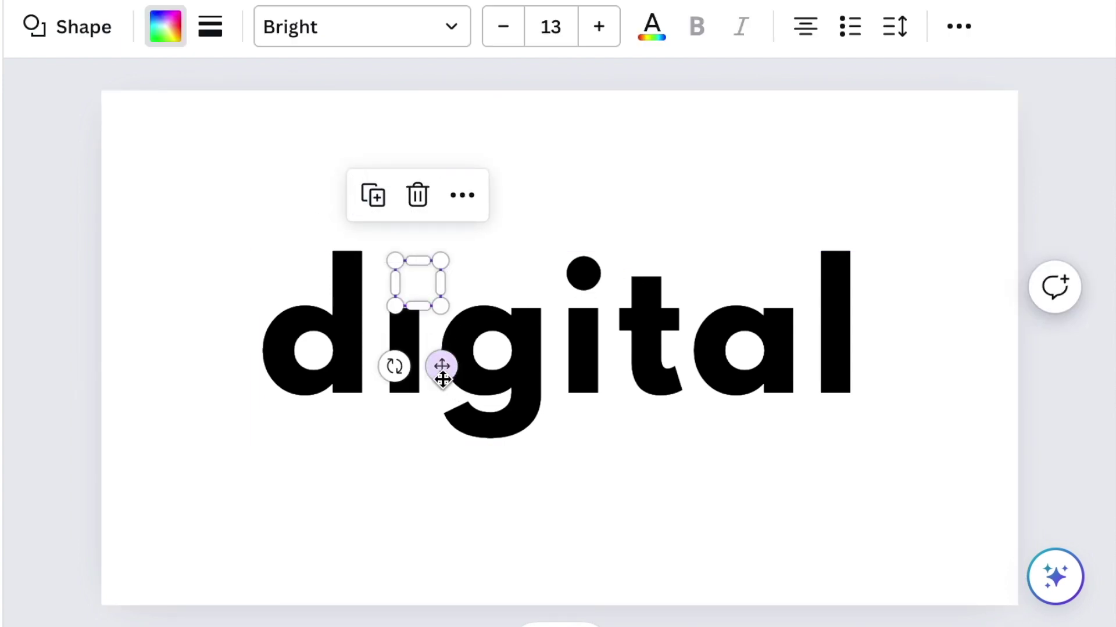
{"action": "left_click_drag", "start_coordinate": [443, 369], "coordinate": [610, 359]}
{"action": "left_click", "coordinate": [667, 545]}
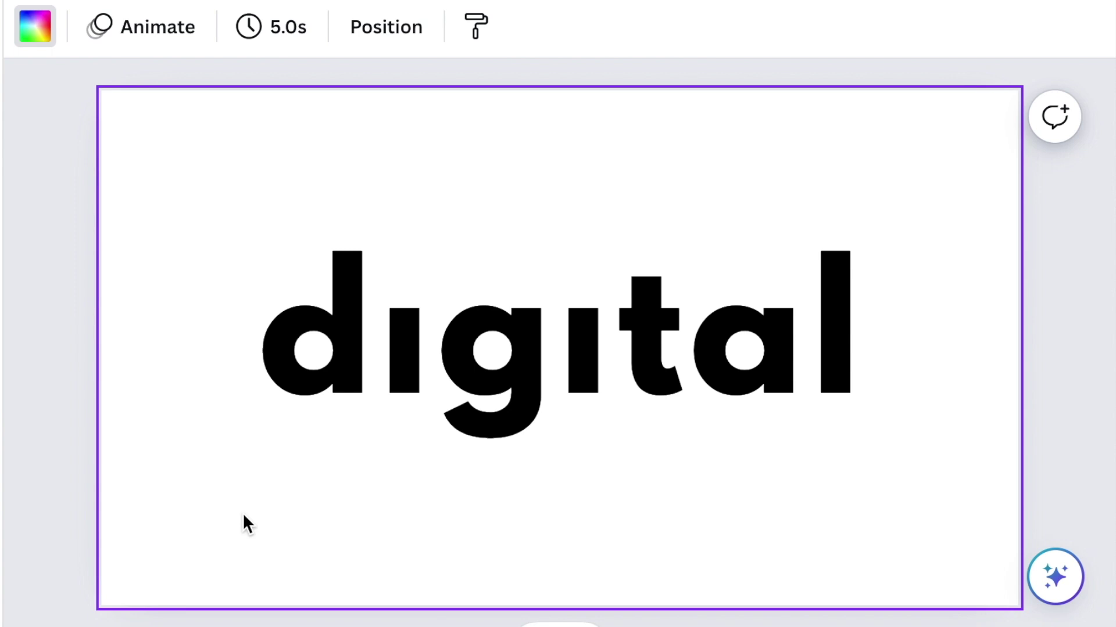
Add a small square, colour it white and place it over the "l" to cut a gap in its stem.
{"action": "key", "text": "r"}
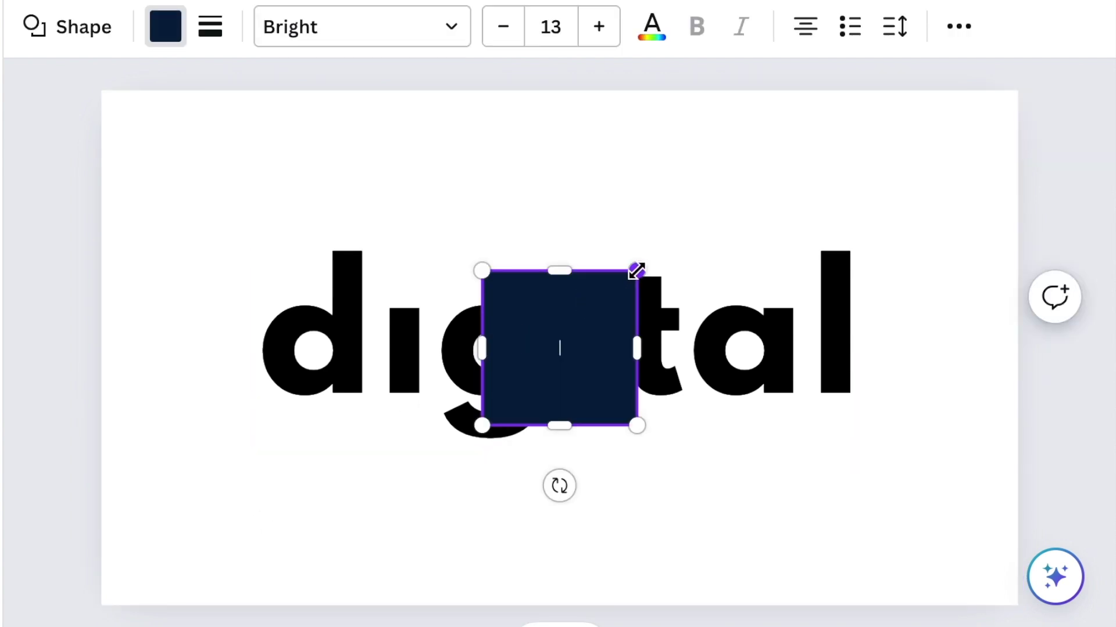
{"action": "left_click_drag", "start_coordinate": [637, 271], "coordinate": [860, 286]}
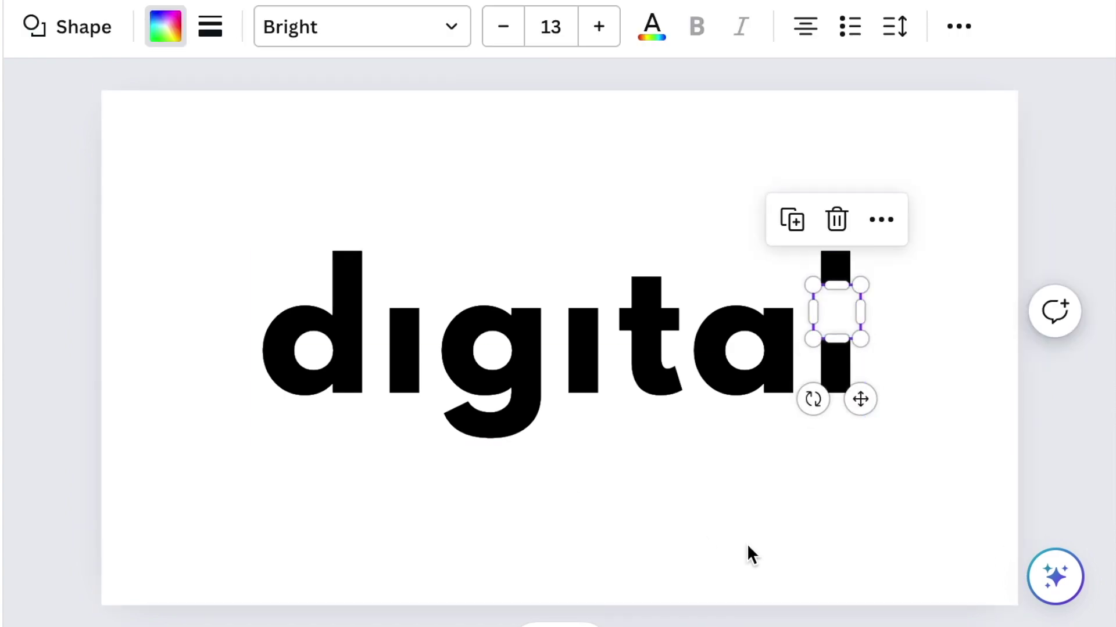
{"action": "left_click", "coordinate": [858, 494]}
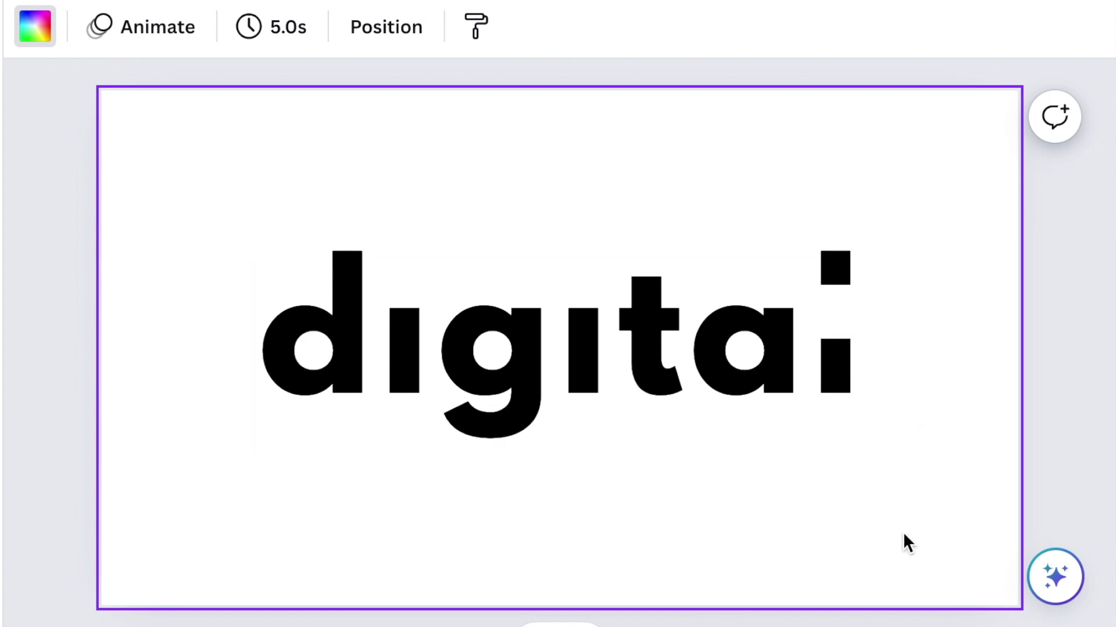
Add a small circle below the "d" of "digital" and colour it red.
{"action": "scroll", "coordinate": [470, 570], "scroll_direction": "up", "scroll_amount": 2}
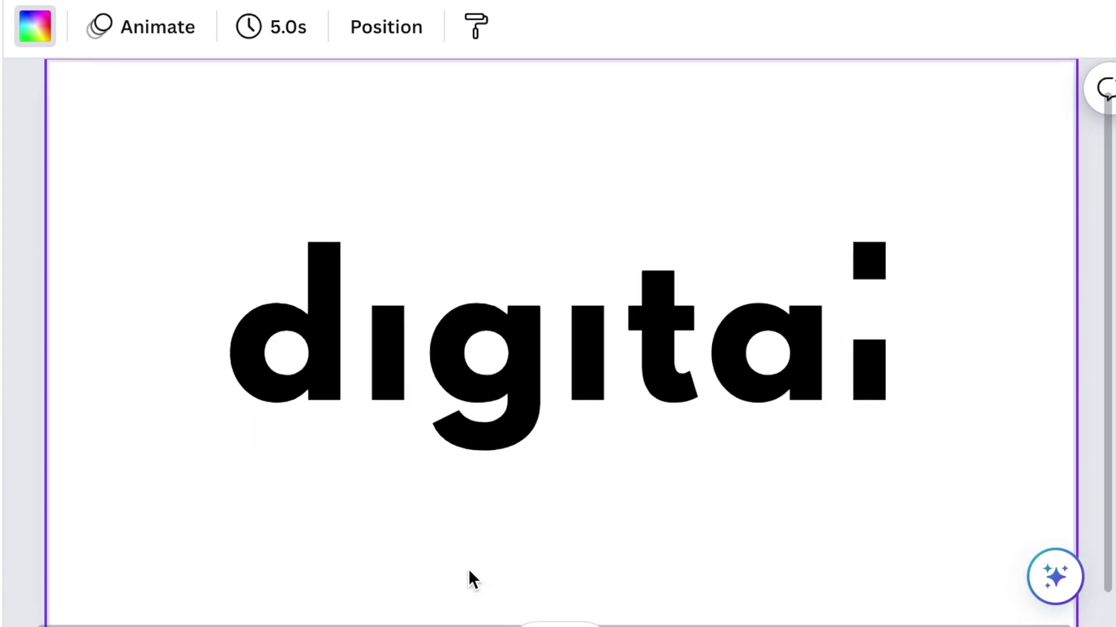
{"action": "key", "text": "c"}
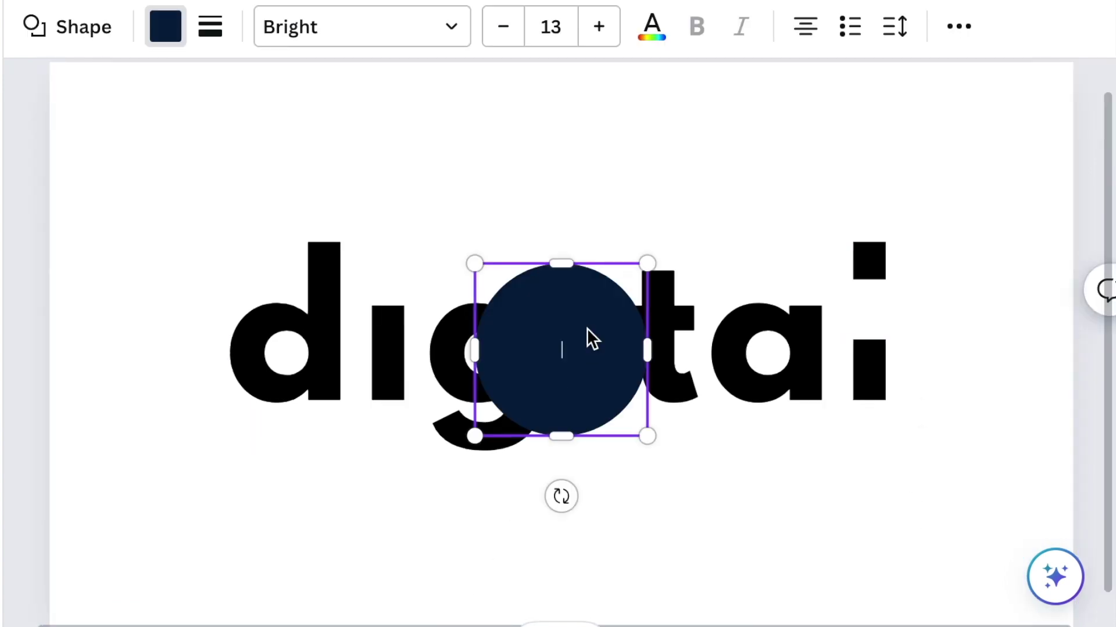
{"action": "left_click_drag", "start_coordinate": [587, 327], "coordinate": [217, 492]}
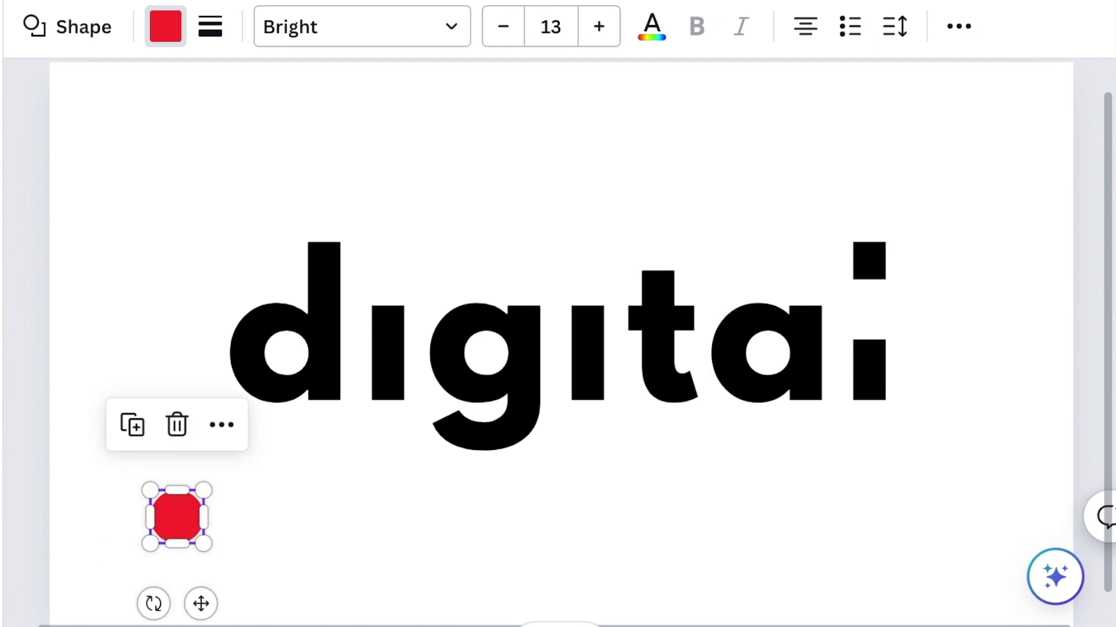
{"action": "left_click", "coordinate": [150, 255]}
Duplicate the red circle, shrink the copy, colour it white and centre it on the red one to form a ring.
{"action": "left_click", "coordinate": [175, 518]}
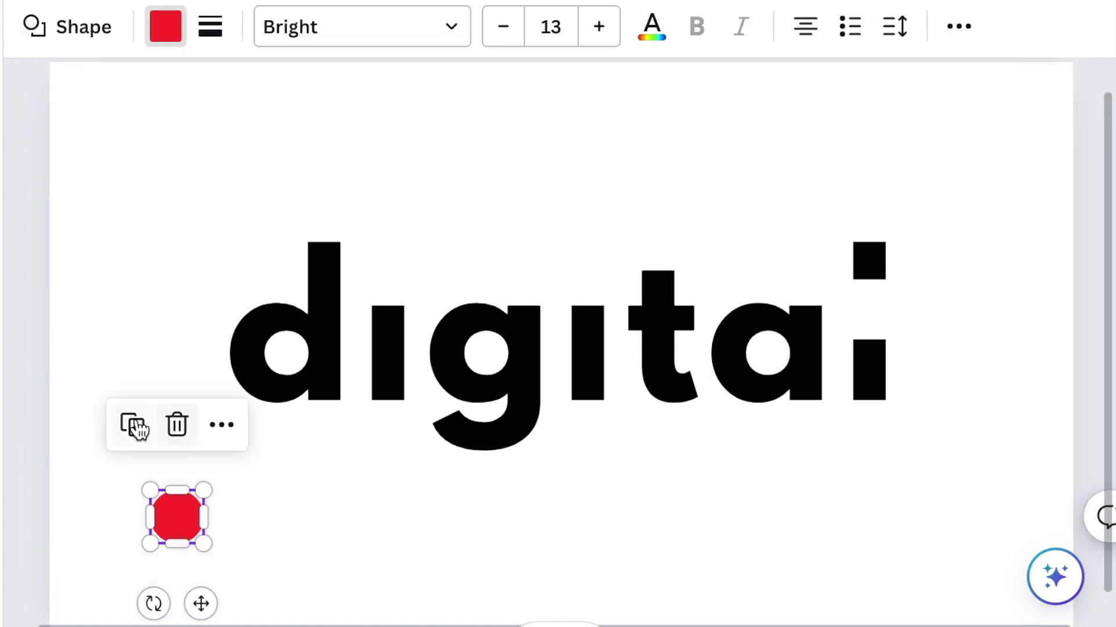
{"action": "left_click", "coordinate": [133, 426]}
{"action": "left_click_drag", "start_coordinate": [220, 504], "coordinate": [214, 518]}
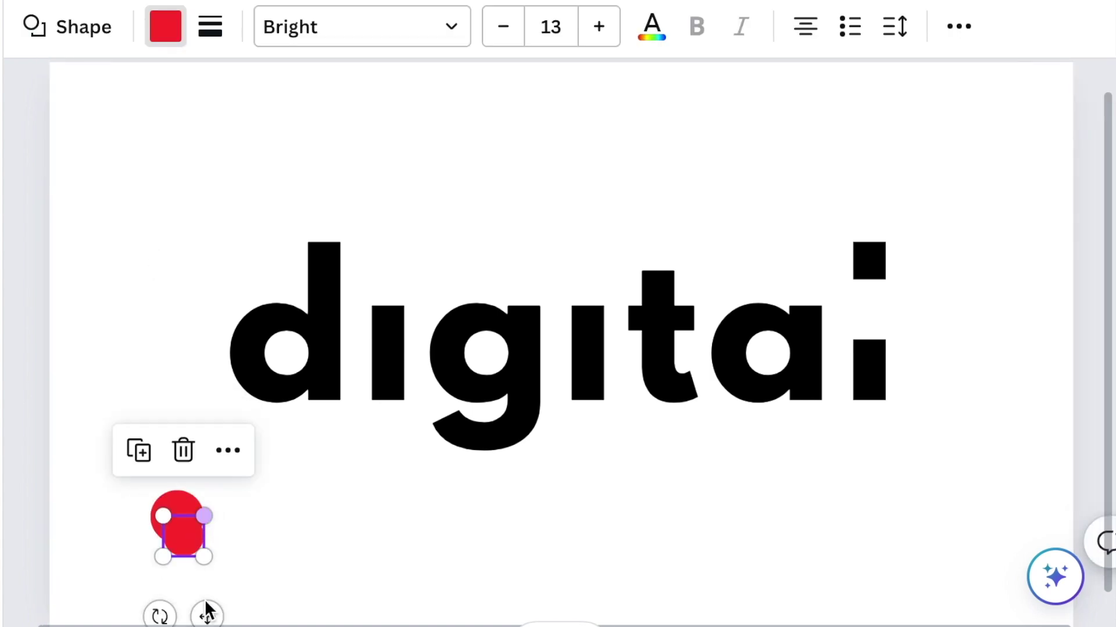
{"action": "left_click_drag", "start_coordinate": [208, 612], "coordinate": [206, 599]}
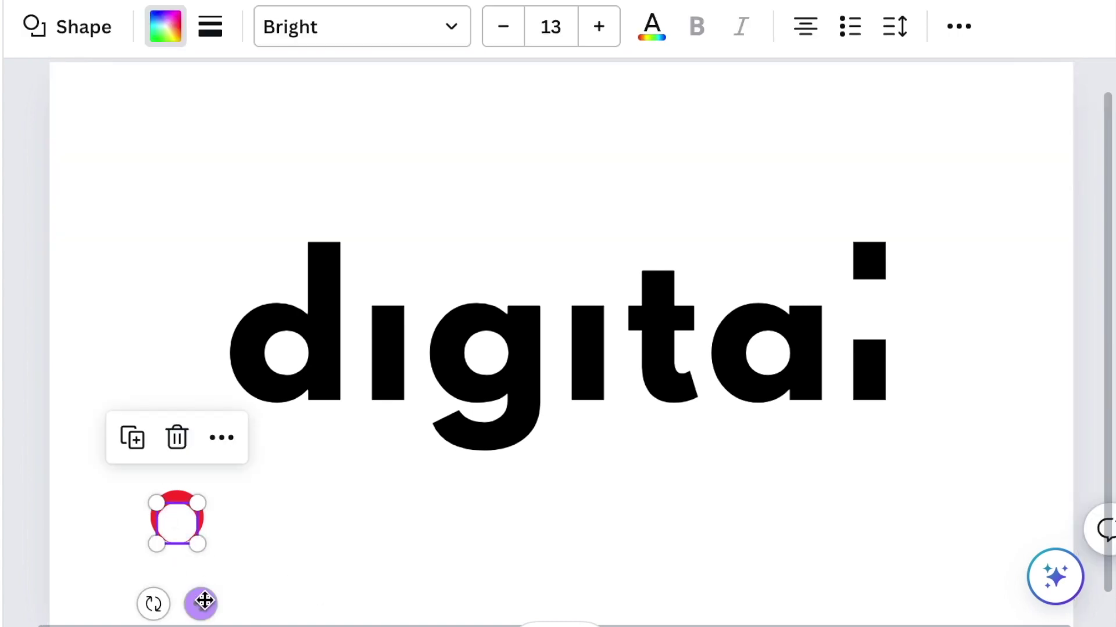
{"action": "key", "text": "Up"}
{"action": "key", "text": "Up"}
{"action": "key", "text": "Up"}
{"action": "key", "text": "Up"}
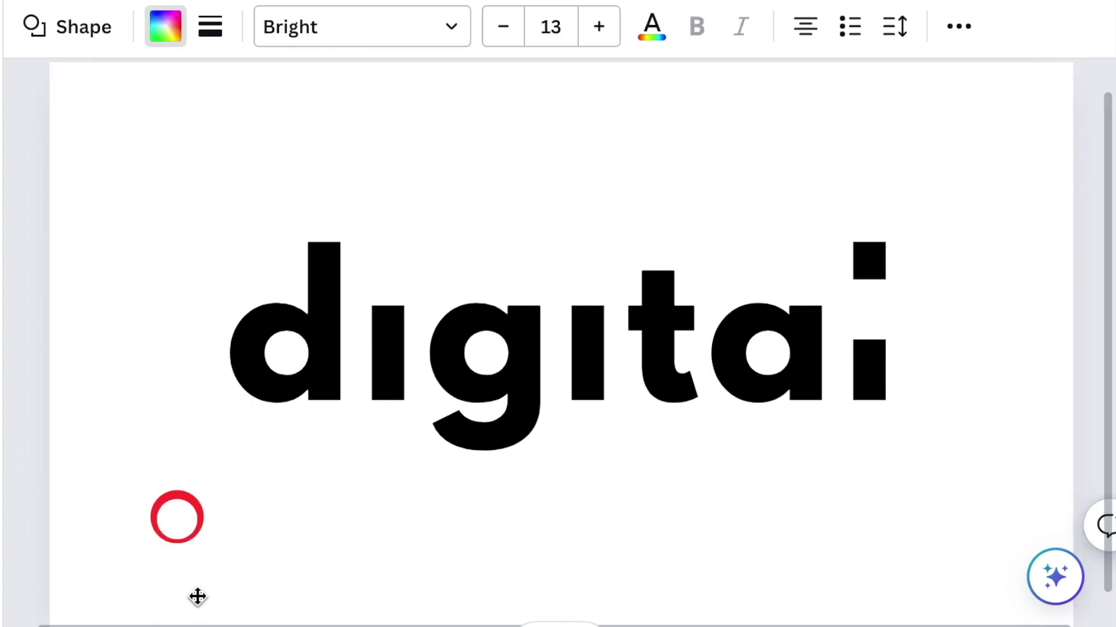
Shrink the white inner circle further and centre it within the red circle for a thicker ring.
{"action": "left_click", "coordinate": [183, 515]}
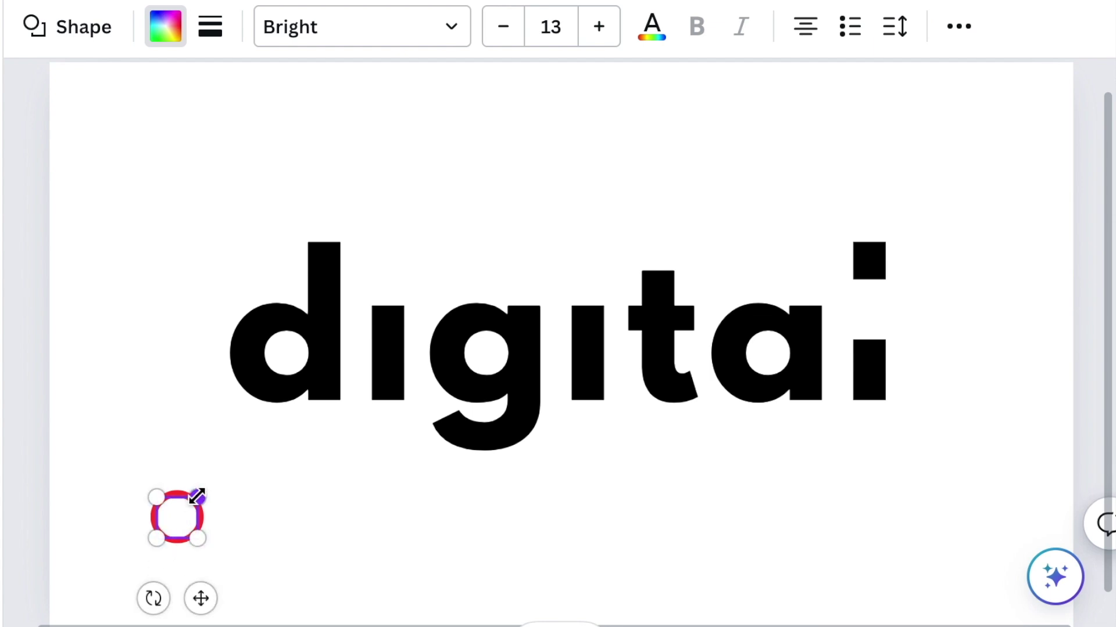
{"action": "left_click_drag", "start_coordinate": [197, 497], "coordinate": [196, 498]}
{"action": "left_click", "coordinate": [127, 595]}
{"action": "left_click_drag", "start_coordinate": [84, 424], "coordinate": [221, 593]}
Duplicate the red circle, place the copy beside the red ring and colour it light blue.
{"action": "left_click", "coordinate": [159, 482]}
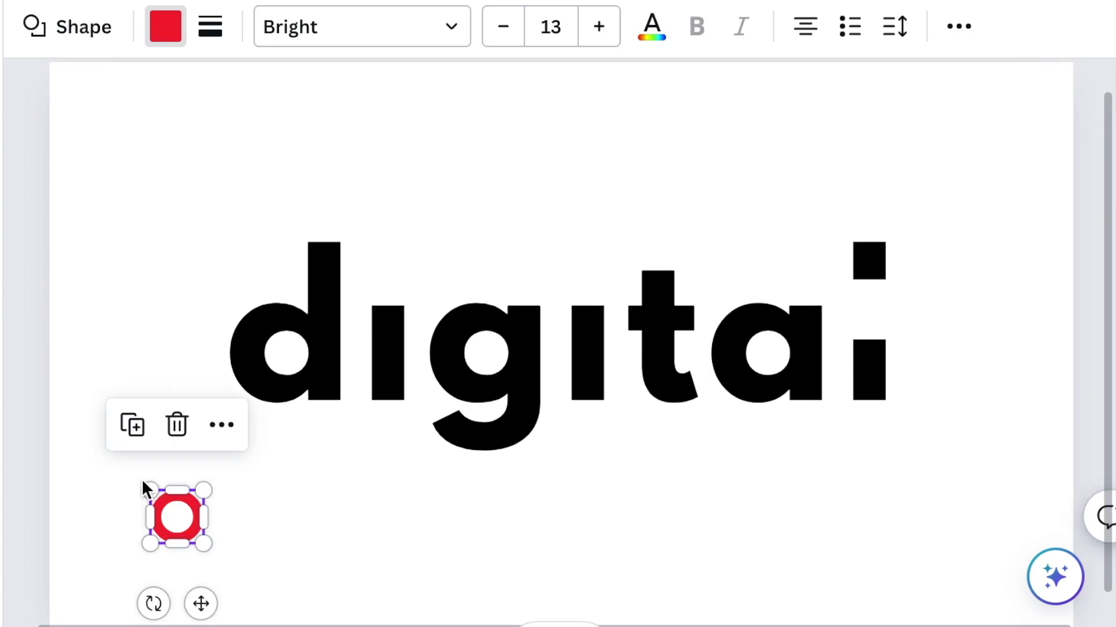
{"action": "left_click", "coordinate": [133, 427]}
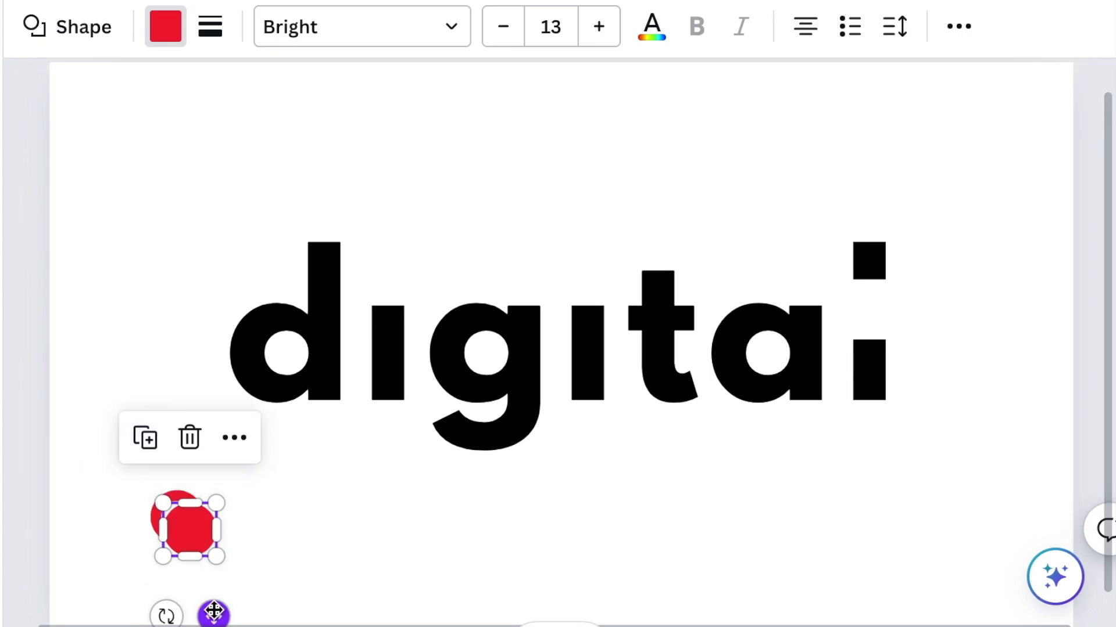
{"action": "left_click_drag", "start_coordinate": [214, 610], "coordinate": [293, 604]}
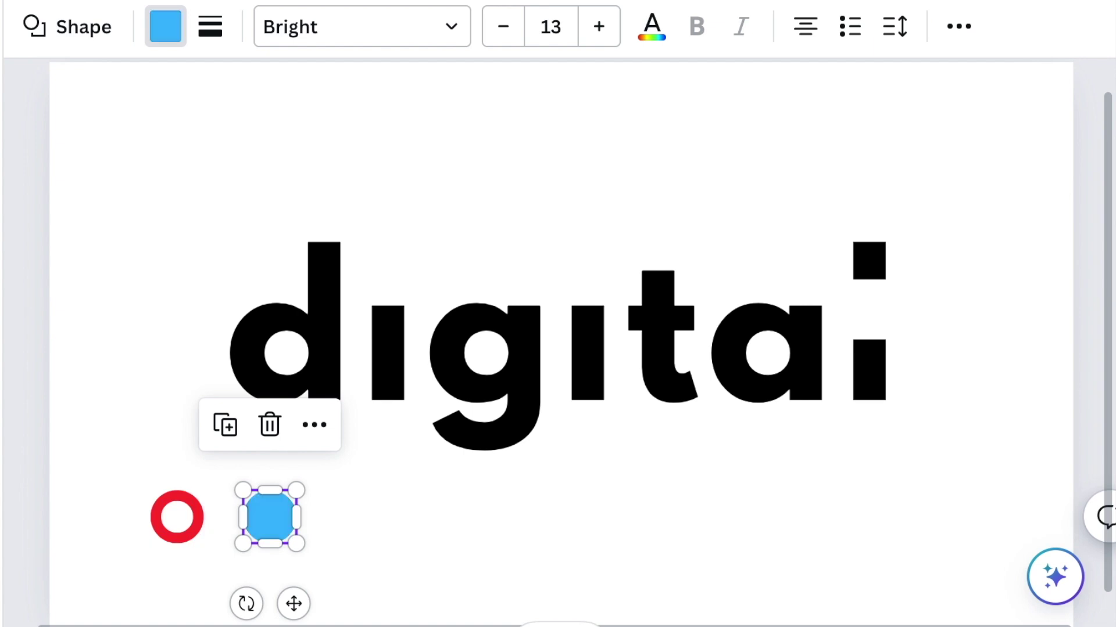
{"action": "left_click", "coordinate": [189, 584]}
Duplicate the red ring's white inner circle and centre the copy on the blue circle.
{"action": "left_click", "coordinate": [180, 523]}
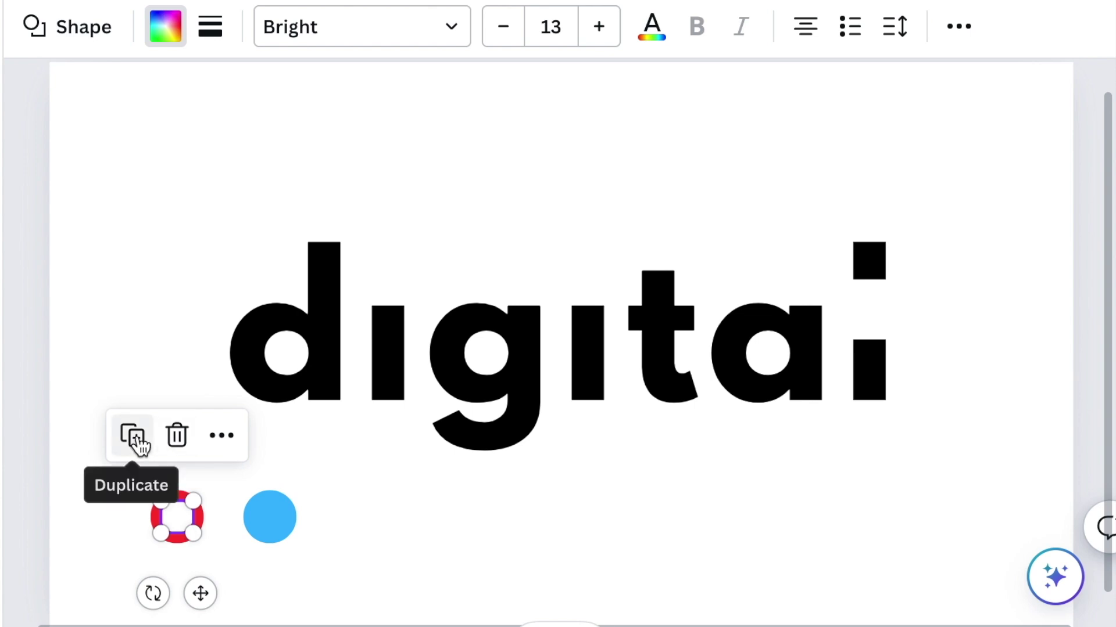
{"action": "left_click", "coordinate": [144, 448]}
{"action": "left_click_drag", "start_coordinate": [237, 606], "coordinate": [302, 600]}
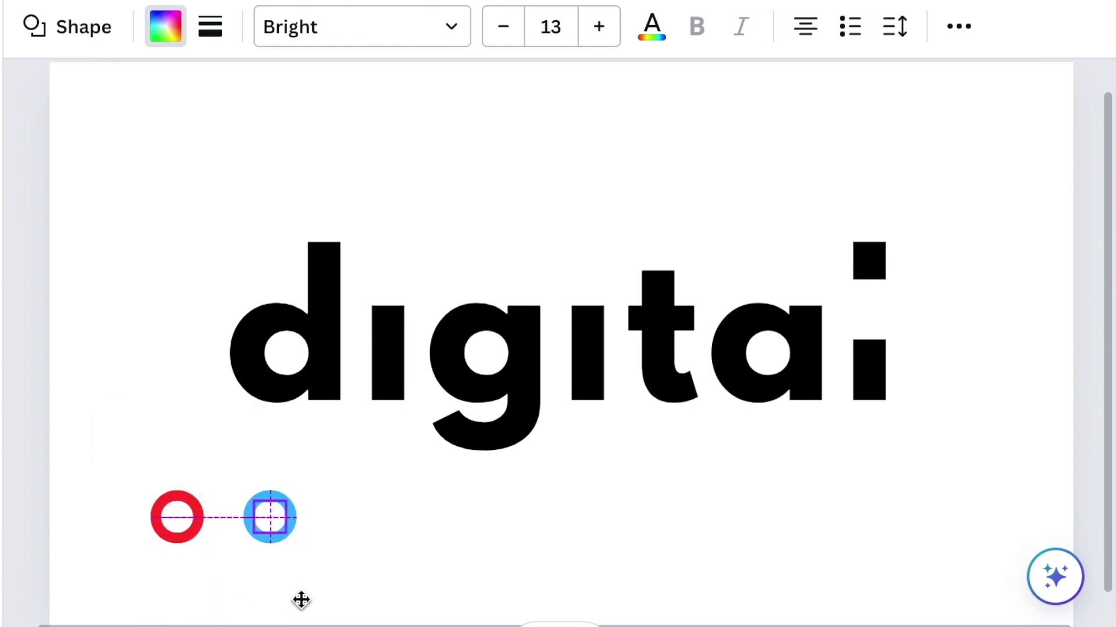
Group the two circles of the blue ring and the two circles of the red ring.
{"action": "left_click_drag", "start_coordinate": [401, 501], "coordinate": [261, 544]}
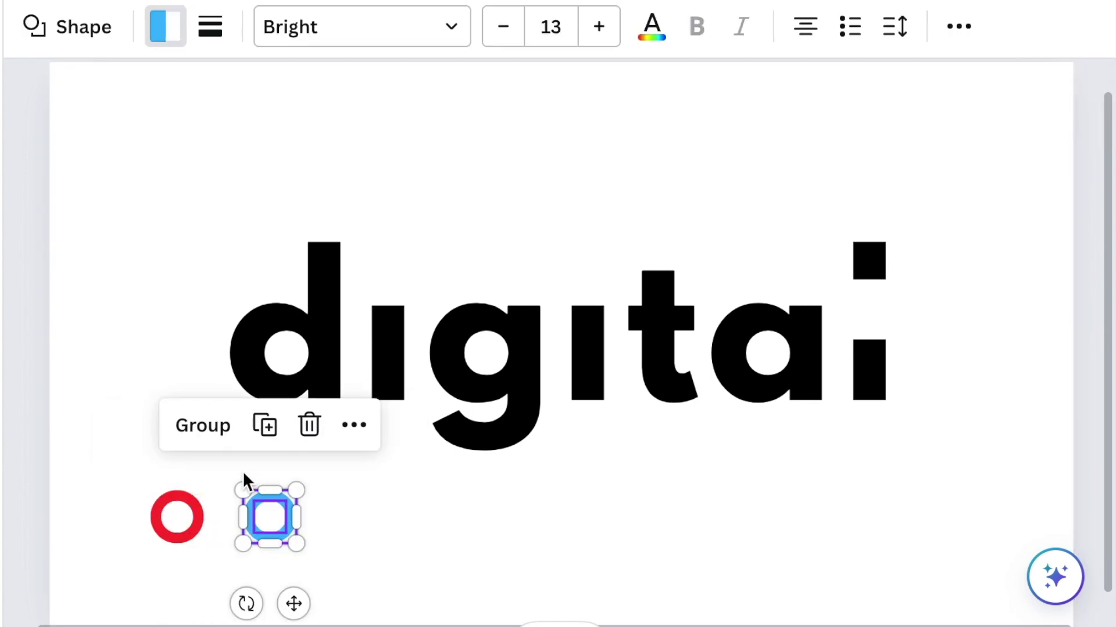
{"action": "left_click", "coordinate": [215, 426]}
{"action": "left_click", "coordinate": [124, 464]}
Place the red ring above the first "i" and the blue ring above the second "i" as their dots.
{"action": "left_click_drag", "start_coordinate": [177, 500], "coordinate": [416, 359]}
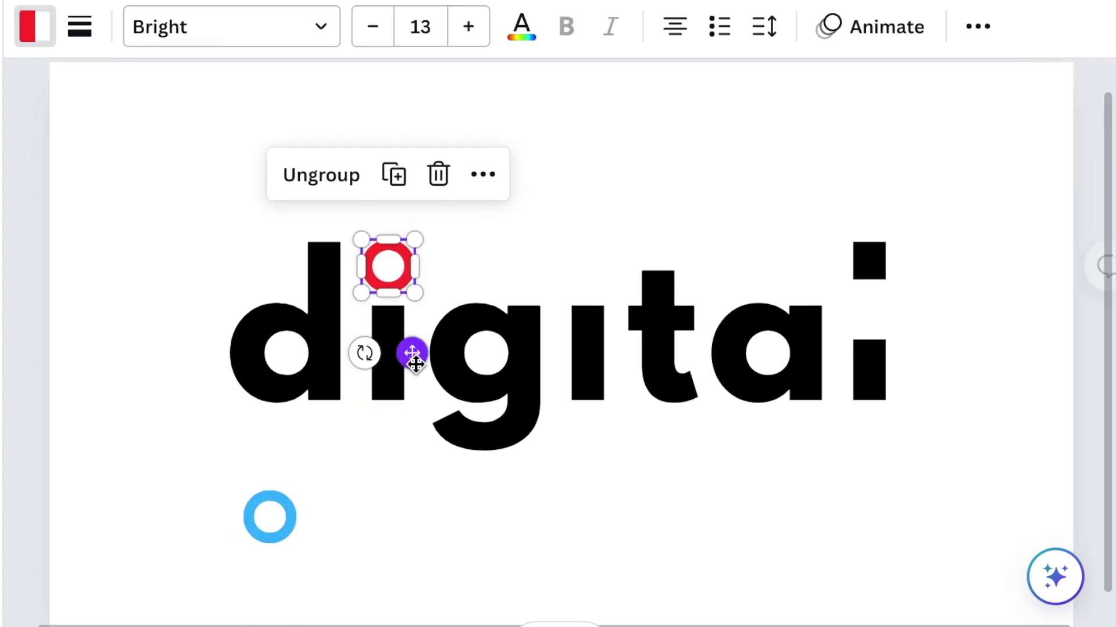
{"action": "left_click_drag", "start_coordinate": [288, 606], "coordinate": [606, 354]}
{"action": "left_click", "coordinate": [716, 555]}
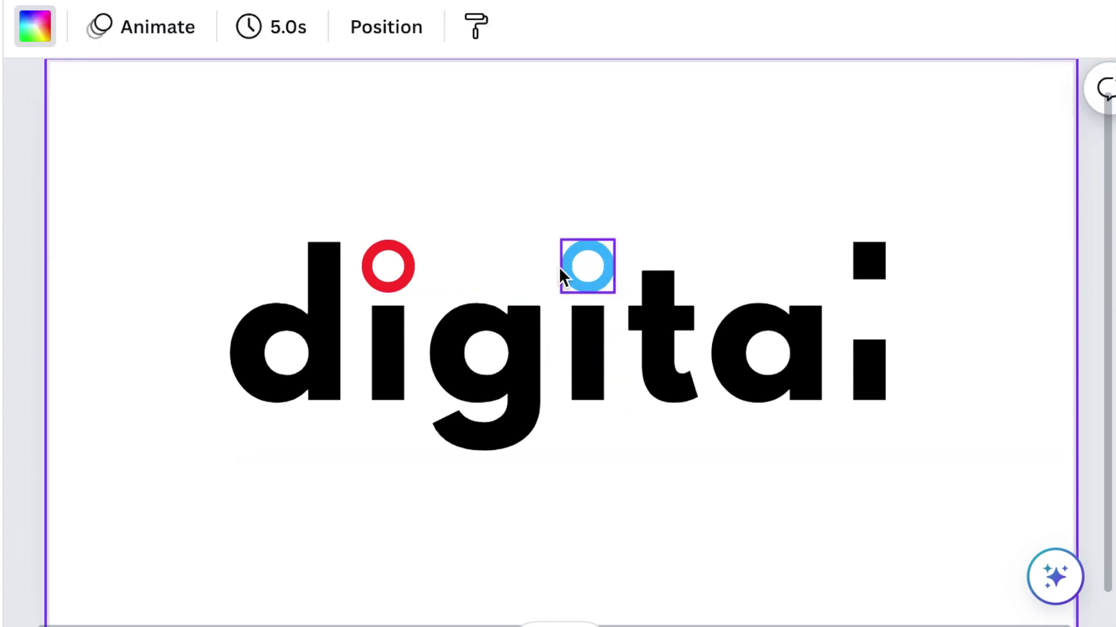
Duplicate the blue ring and place the copy in the gap of the "l".
{"action": "left_click", "coordinate": [572, 271]}
{"action": "left_click", "coordinate": [604, 186]}
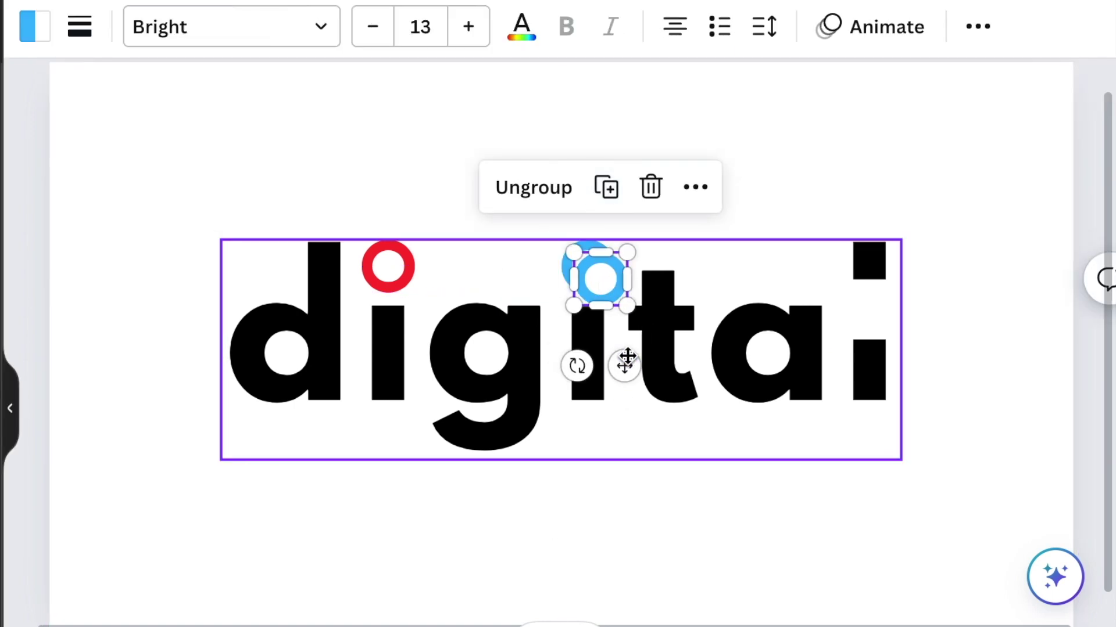
{"action": "left_click_drag", "start_coordinate": [626, 357], "coordinate": [896, 398]}
{"action": "left_click", "coordinate": [889, 532]}
Centre the copied ring on the stem of the "l" and recolour it light green.
{"action": "left_click", "coordinate": [895, 313]}
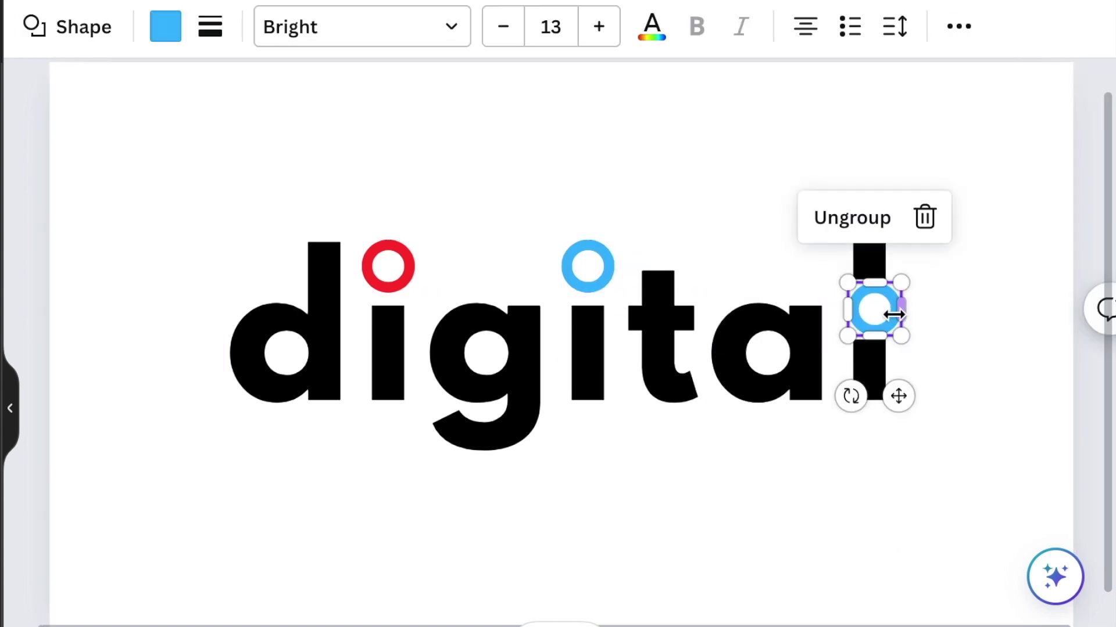
{"action": "left_click", "coordinate": [1036, 379]}
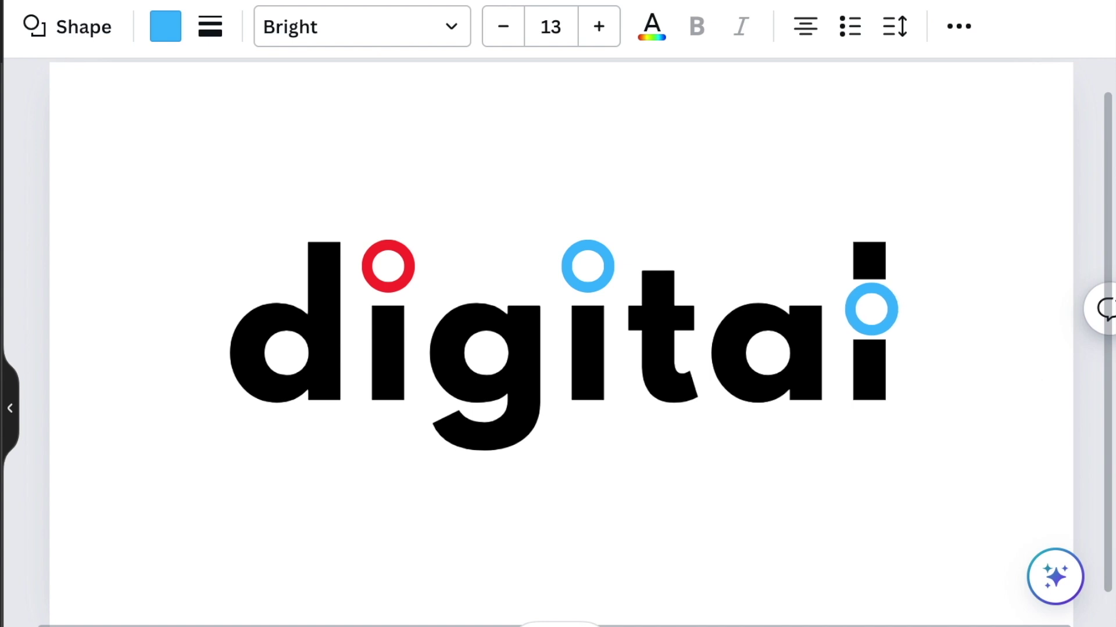
{"action": "left_click", "coordinate": [868, 310]}
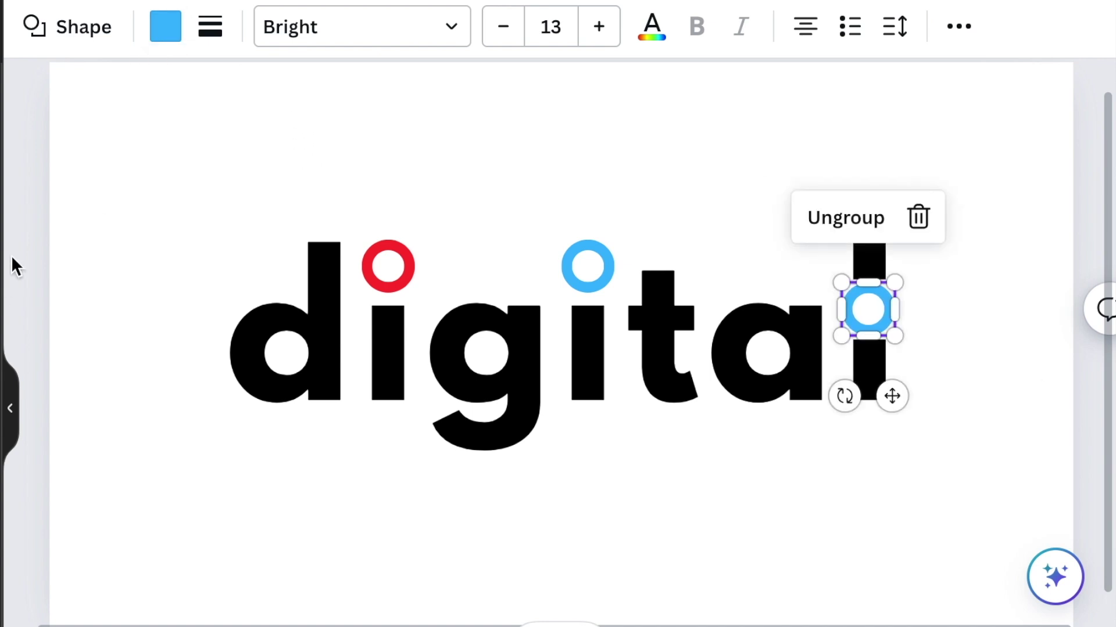
{"action": "left_click", "coordinate": [154, 39]}
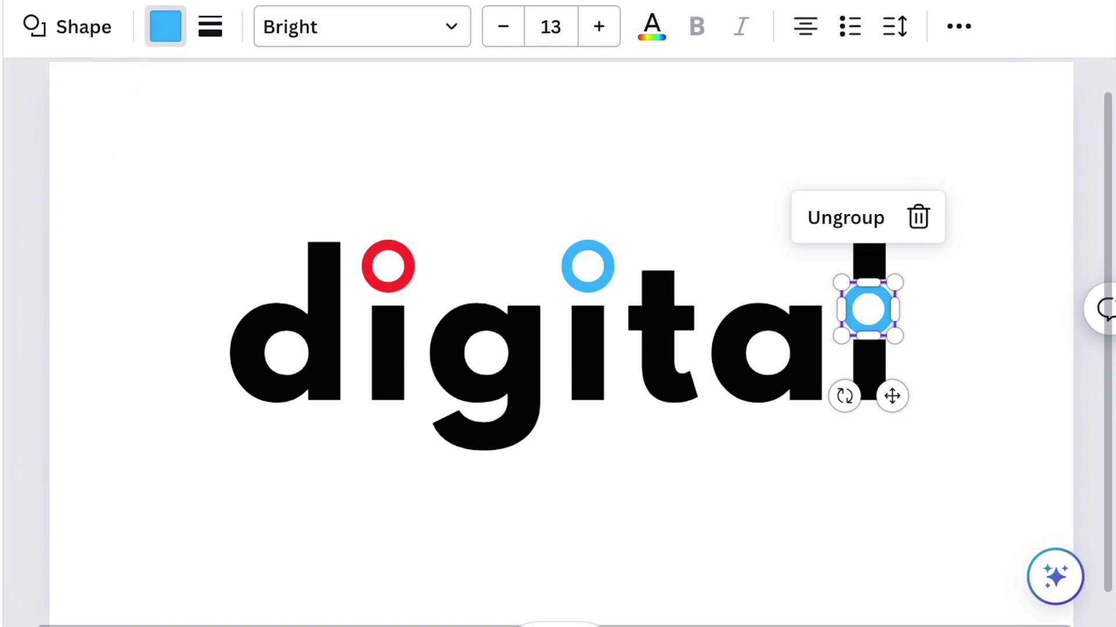
{"action": "left_click", "coordinate": [818, 563]}
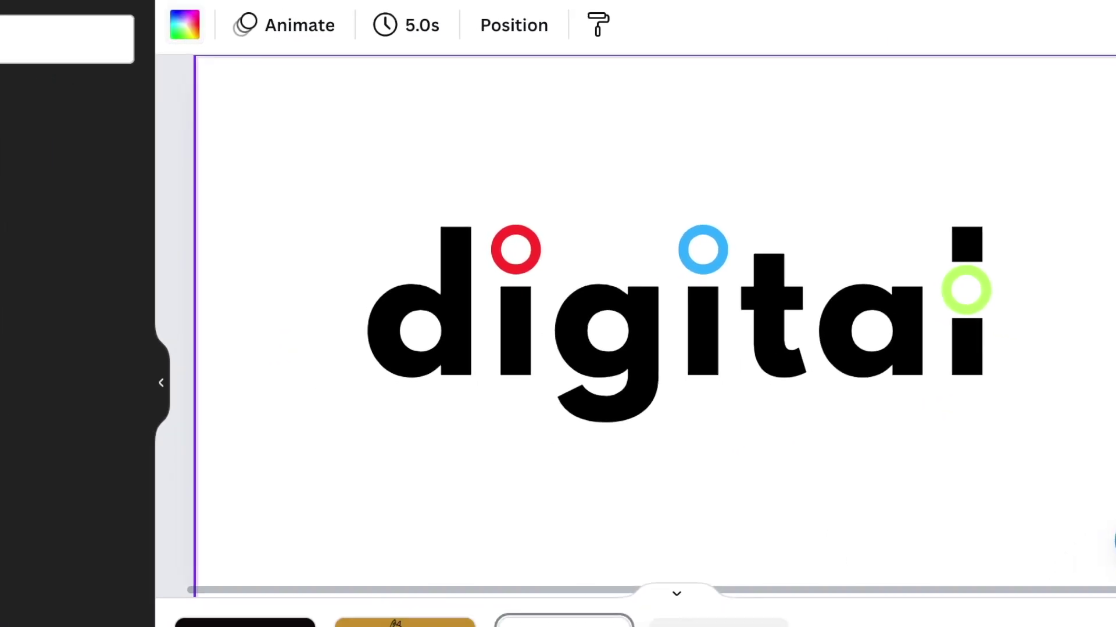
Search the elements for "cat eye", add the red evil eyes graphic and shrink it over the base of the first "i".
{"action": "left_click", "coordinate": [69, 29]}
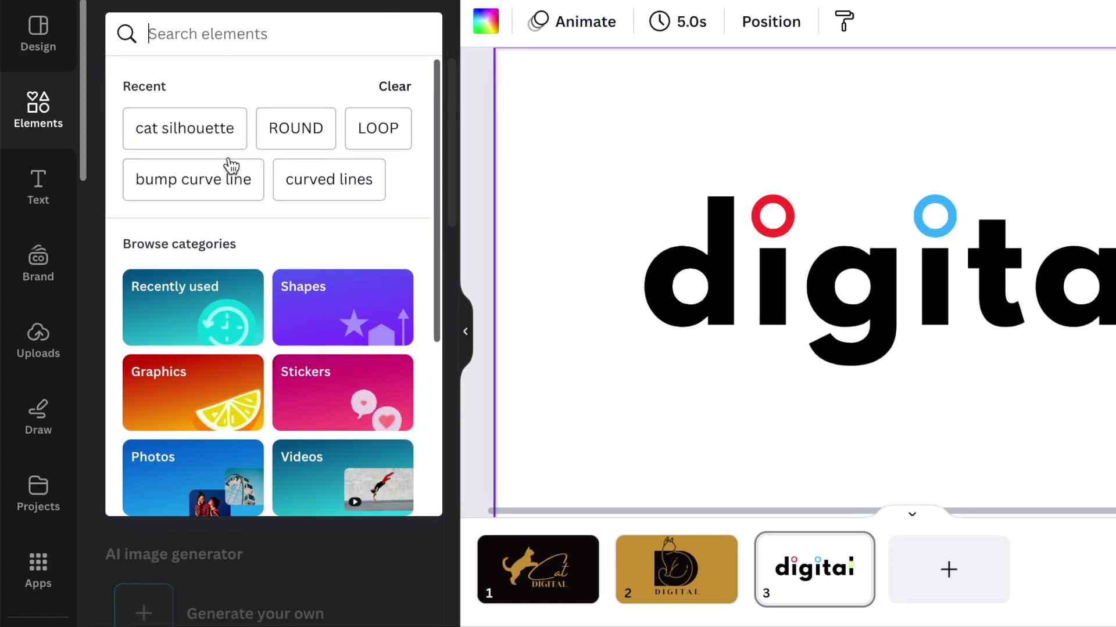
{"action": "type", "text": "cat eye"}
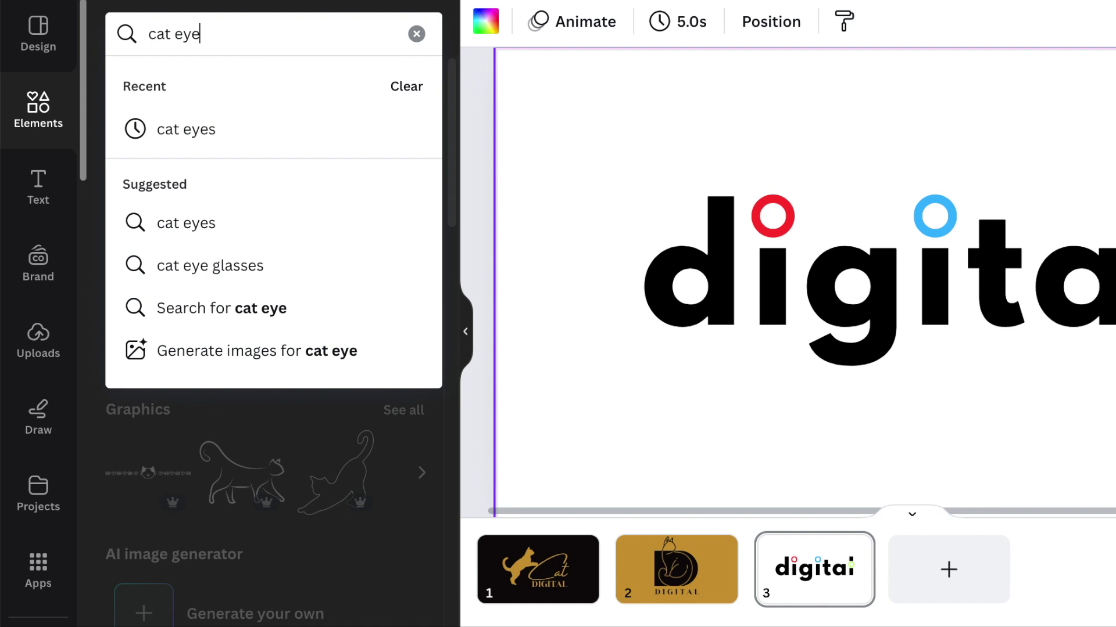
{"action": "key", "text": "Return"}
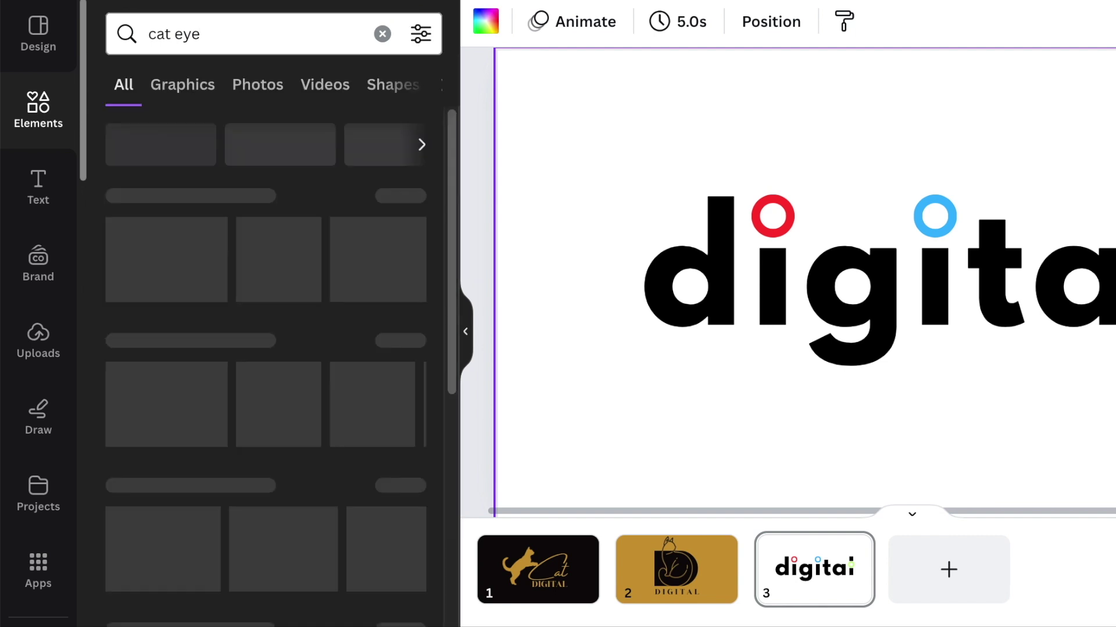
{"action": "left_click", "coordinate": [148, 257]}
{"action": "left_click_drag", "start_coordinate": [1083, 245], "coordinate": [777, 338]}
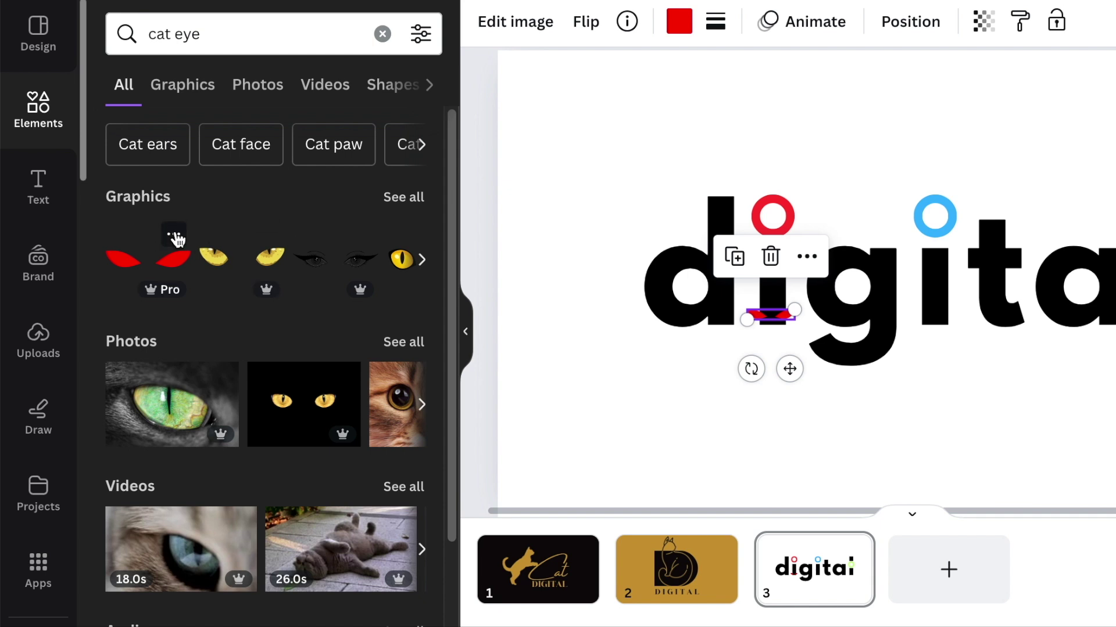
View the details of the red eyes graphic in the search results.
{"action": "left_click", "coordinate": [174, 235]}
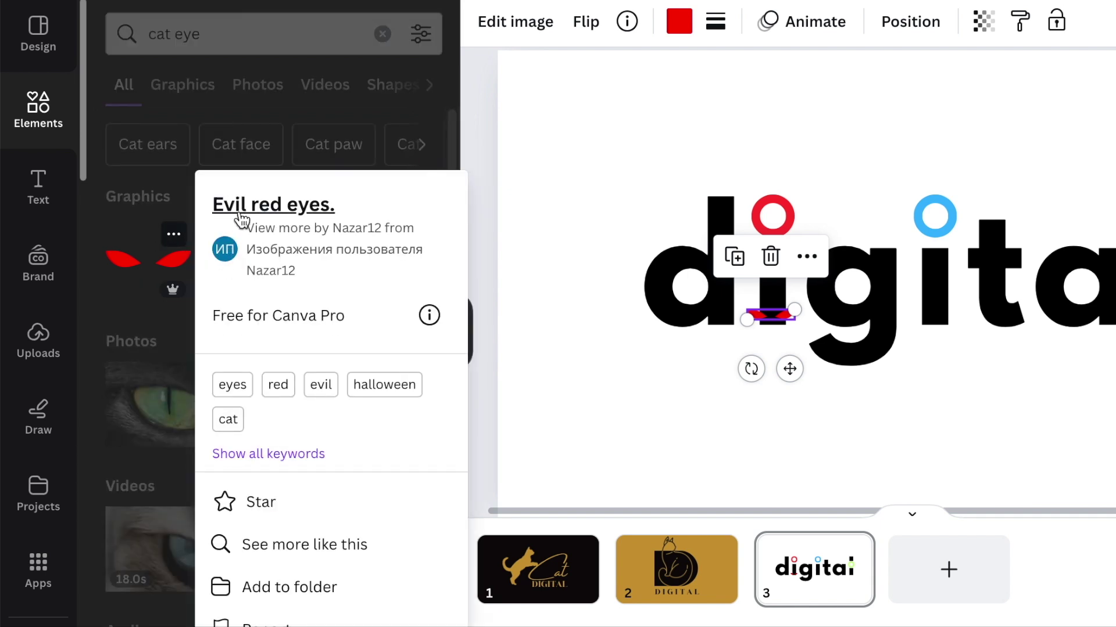
{"action": "left_click", "coordinate": [714, 426]}
{"action": "left_click", "coordinate": [769, 370]}
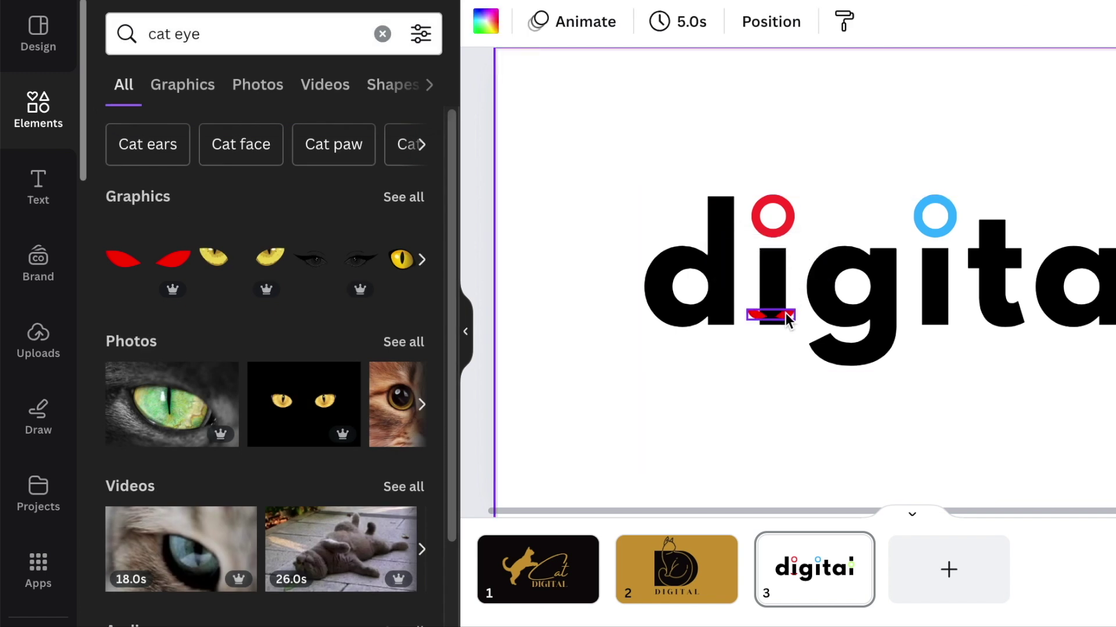
Shrink the red eyes slightly and move them into the round opening of the "d".
{"action": "left_click", "coordinate": [785, 317]}
{"action": "left_click_drag", "start_coordinate": [799, 310], "coordinate": [789, 313]}
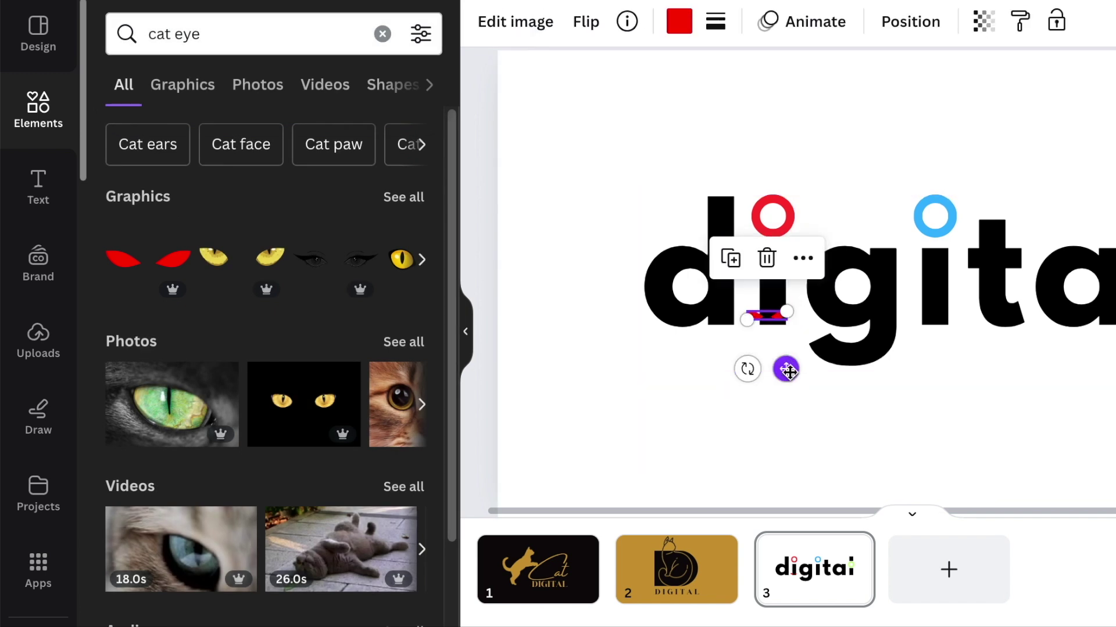
{"action": "left_click_drag", "start_coordinate": [788, 370], "coordinate": [710, 337]}
{"action": "left_click_drag", "start_coordinate": [1025, 626], "coordinate": [1046, 626]}
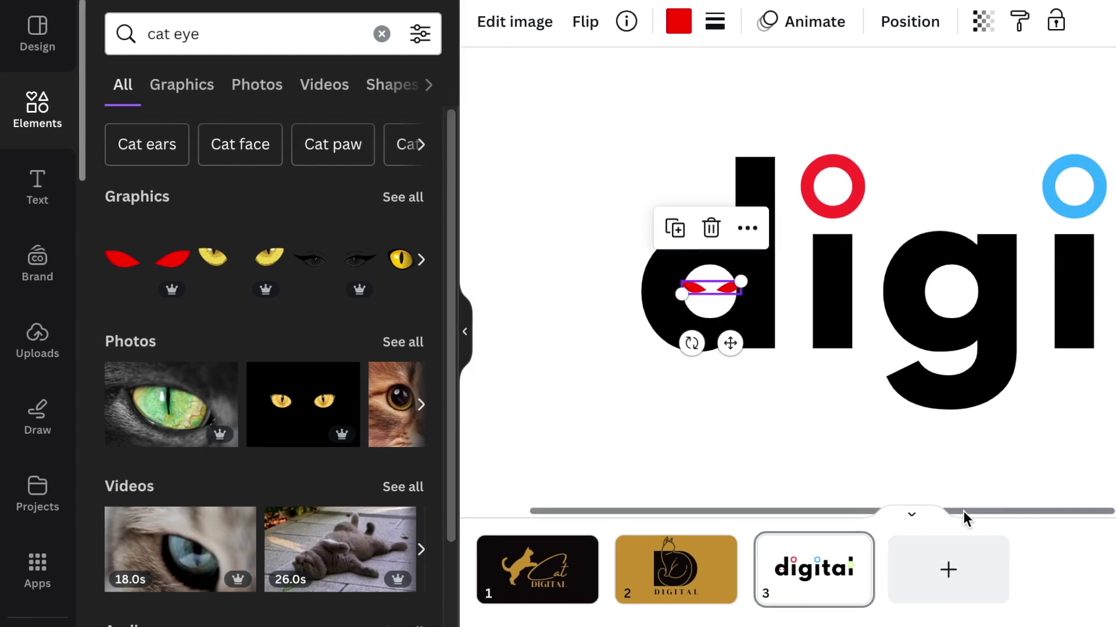
Shrink the red eyes slightly more and centre them in the round opening of the "d".
{"action": "left_click_drag", "start_coordinate": [740, 286], "coordinate": [709, 289]}
{"action": "left_click_drag", "start_coordinate": [712, 340], "coordinate": [669, 348]}
{"action": "left_click", "coordinate": [686, 454]}
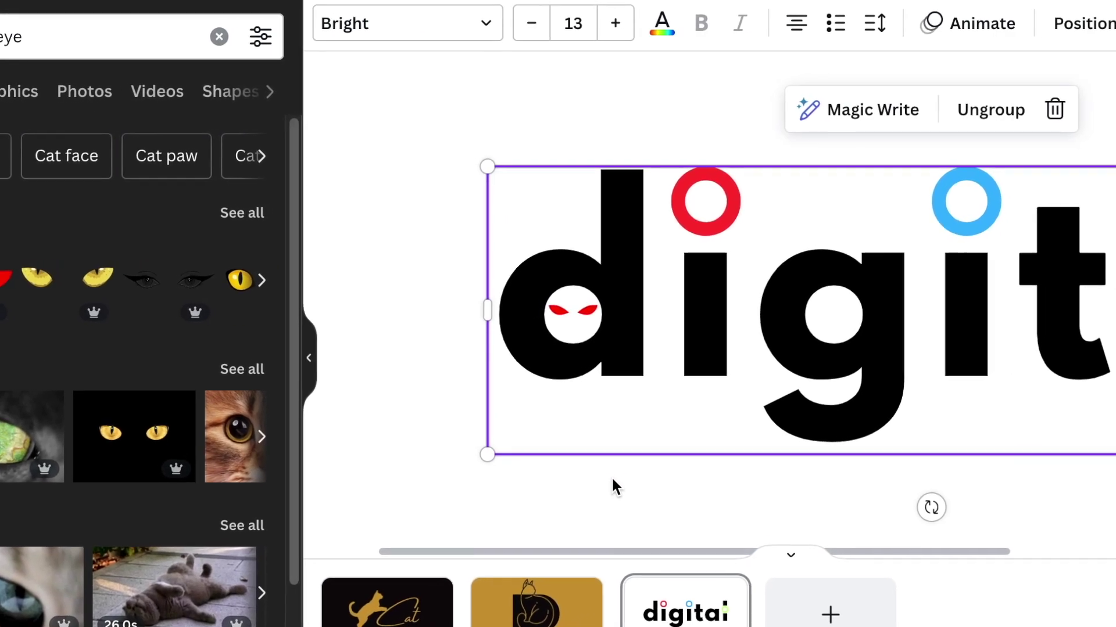
{"action": "scroll", "coordinate": [680, 314], "scroll_direction": "down", "scroll_amount": 3}
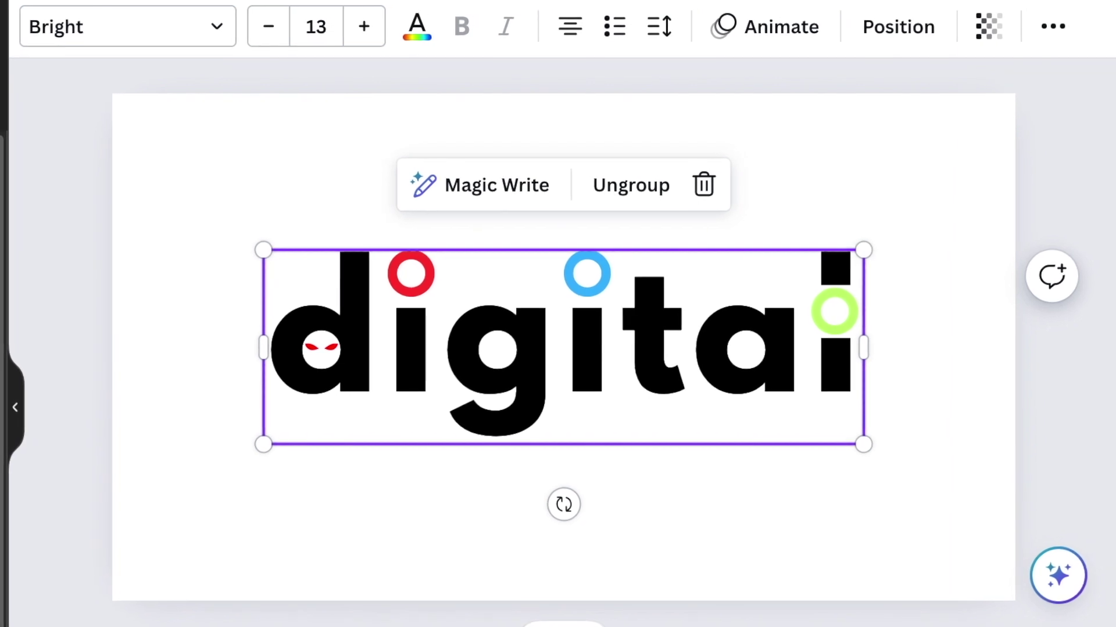
{"action": "left_click", "coordinate": [351, 515]}
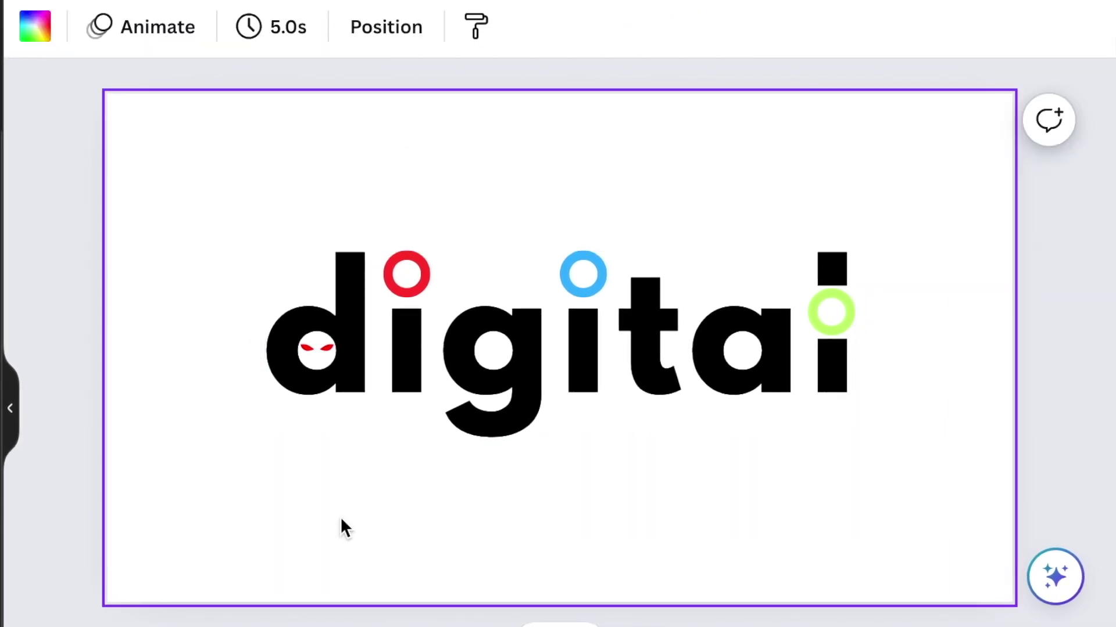
{"action": "scroll", "coordinate": [340, 517], "scroll_direction": "down", "scroll_amount": 1}
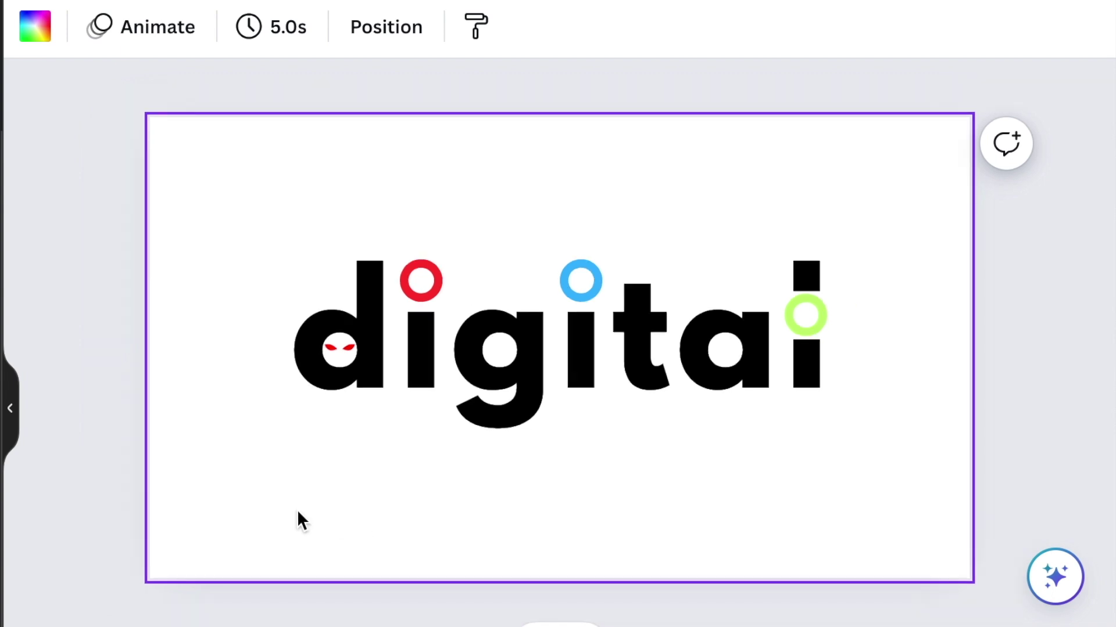
Add a square shape and reshape it into a short, thin horizontal bar below the wordmark.
{"action": "key", "text": "r"}
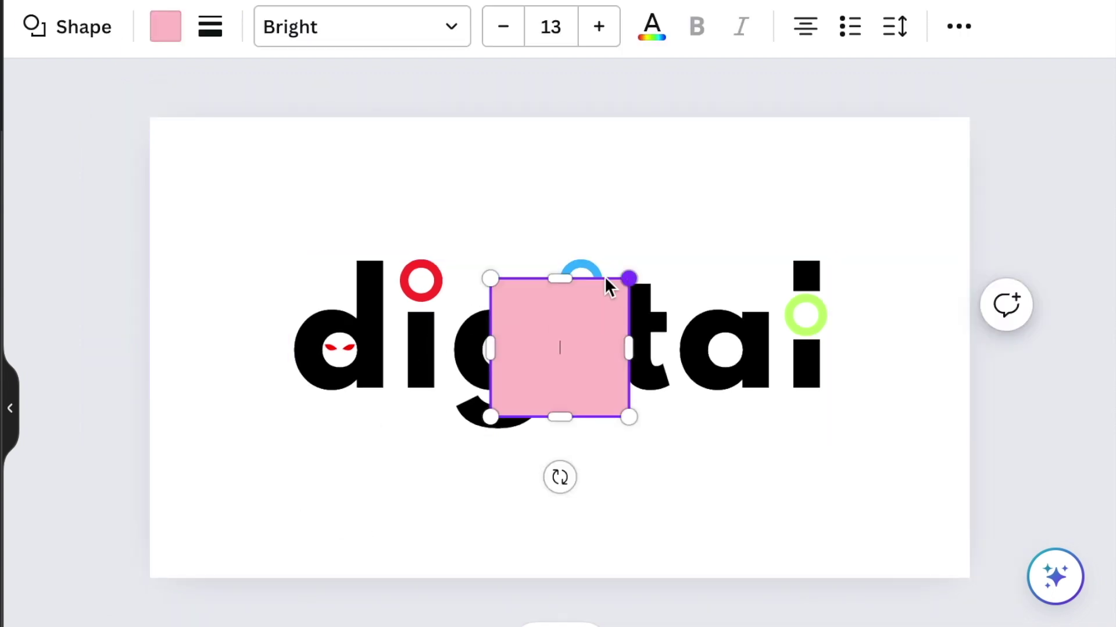
{"action": "left_click_drag", "start_coordinate": [583, 397], "coordinate": [410, 545]}
{"action": "left_click_drag", "start_coordinate": [391, 436], "coordinate": [377, 532]}
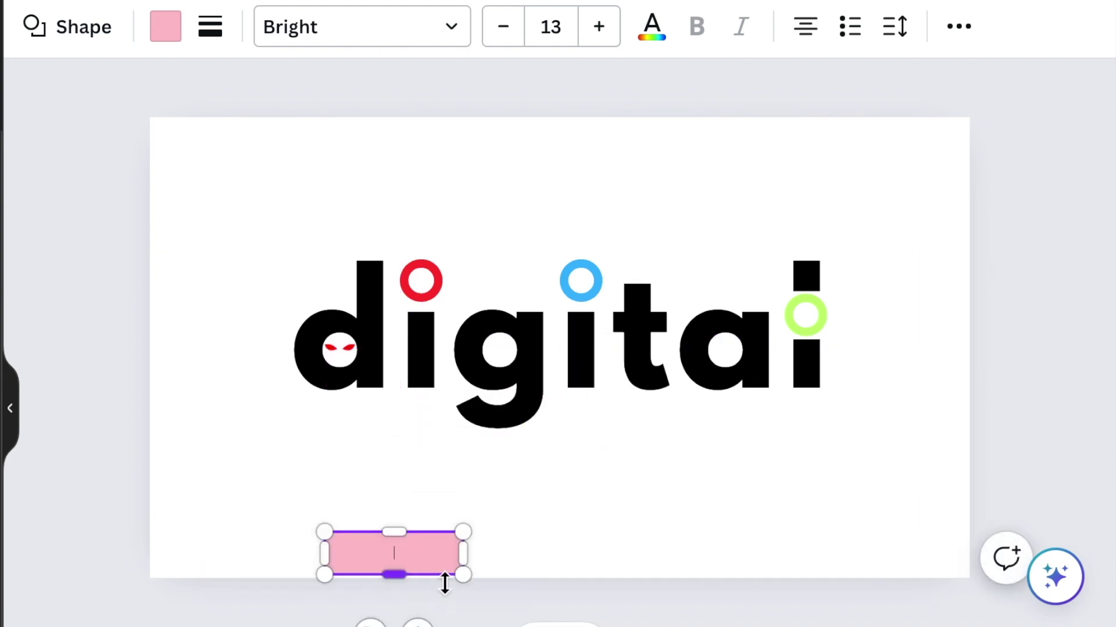
{"action": "left_click_drag", "start_coordinate": [427, 622], "coordinate": [428, 568]}
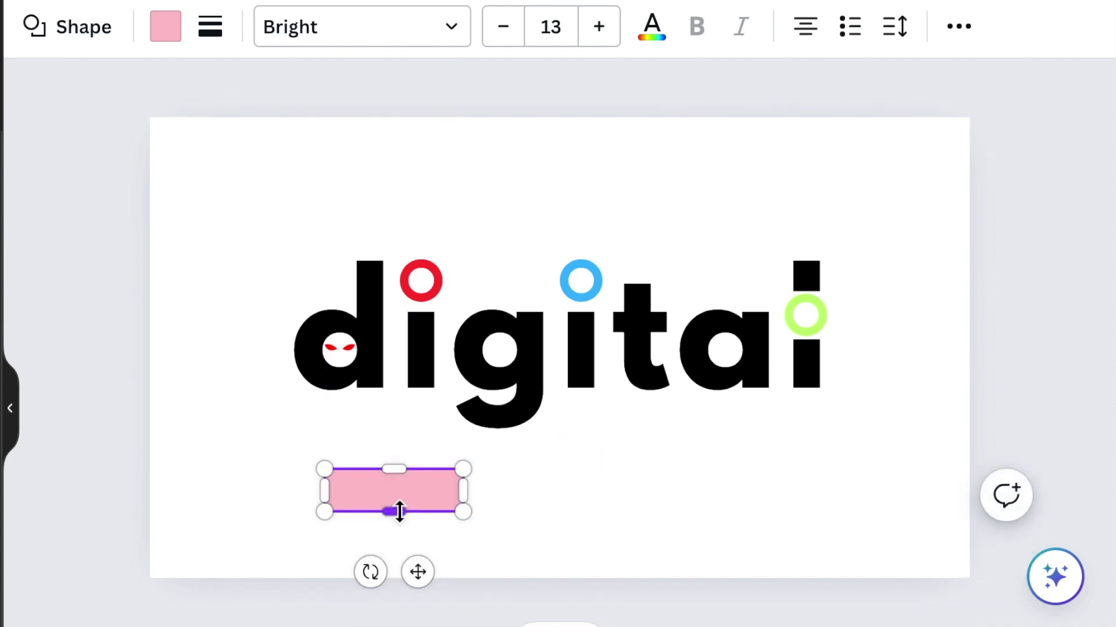
{"action": "left_click_drag", "start_coordinate": [398, 513], "coordinate": [393, 498]}
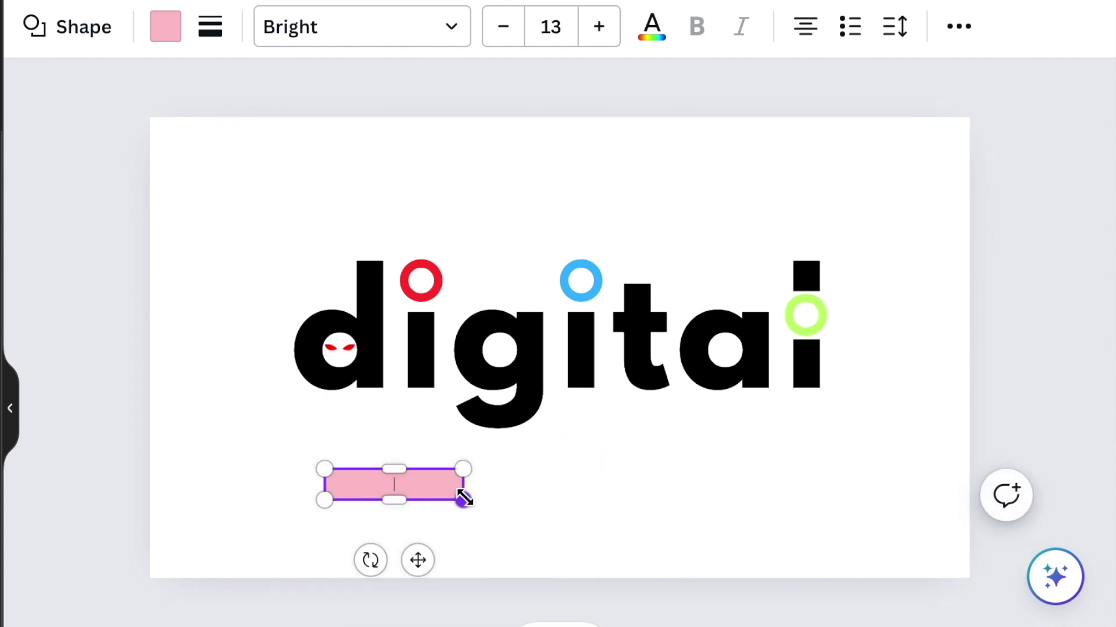
{"action": "left_click_drag", "start_coordinate": [464, 499], "coordinate": [440, 494]}
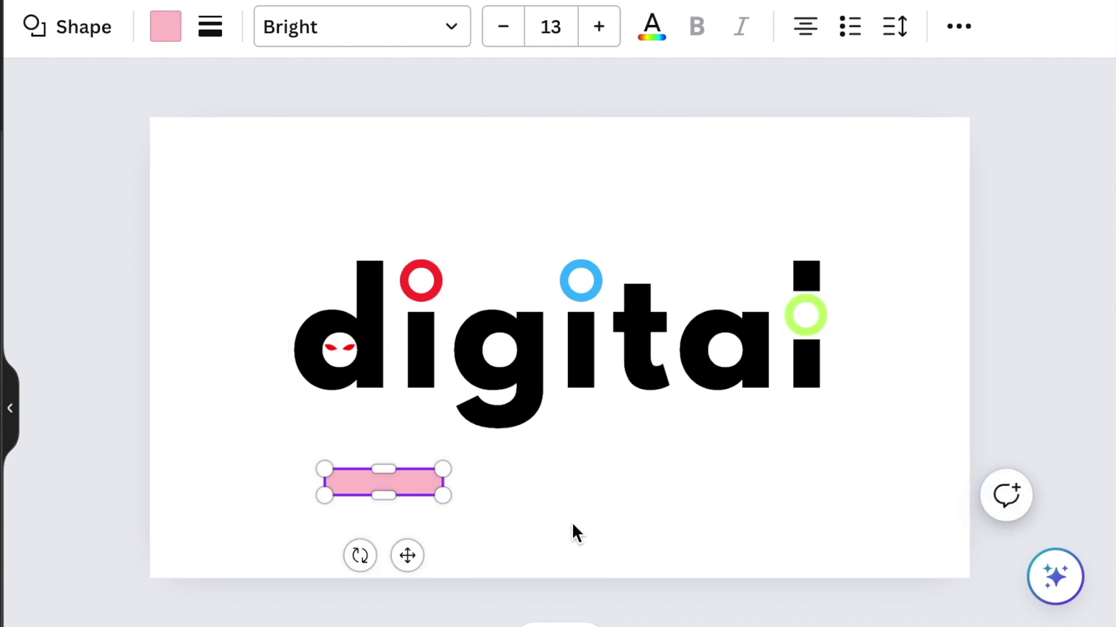
Tilt the pink bar diagonally and place it across the stem of the "d", between the eye opening and the red ring.
{"action": "left_click_drag", "start_coordinate": [374, 562], "coordinate": [407, 526]}
{"action": "left_click_drag", "start_coordinate": [428, 534], "coordinate": [439, 362]}
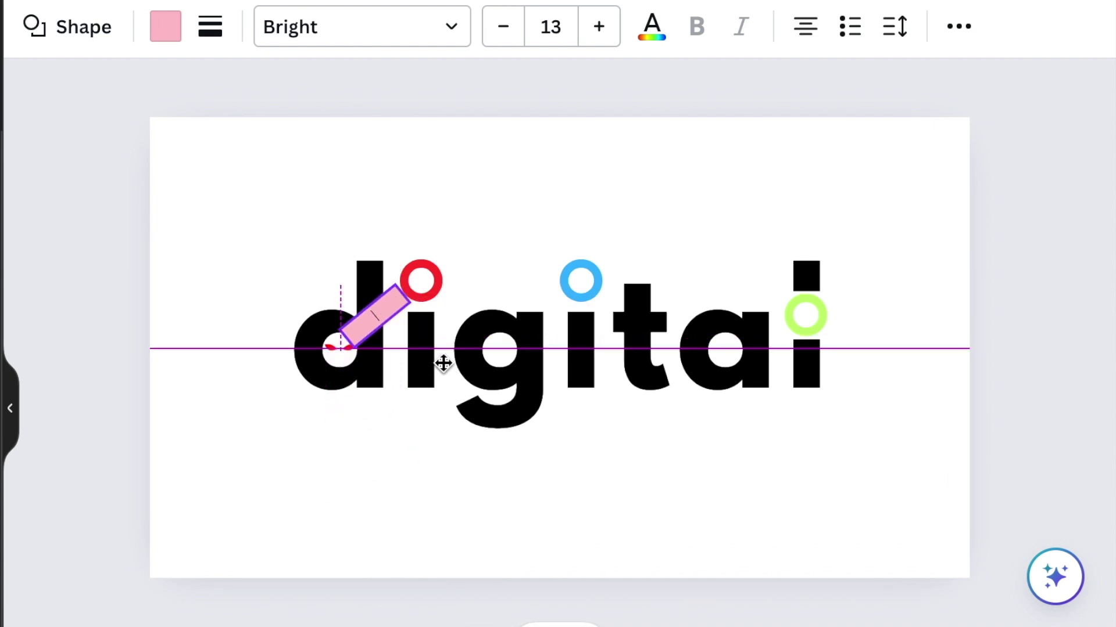
{"action": "left_click_drag", "start_coordinate": [407, 298], "coordinate": [400, 306]}
{"action": "scroll", "coordinate": [400, 306], "scroll_direction": "down", "scroll_amount": 2}
{"action": "scroll", "coordinate": [400, 306], "scroll_direction": "up", "scroll_amount": 5}
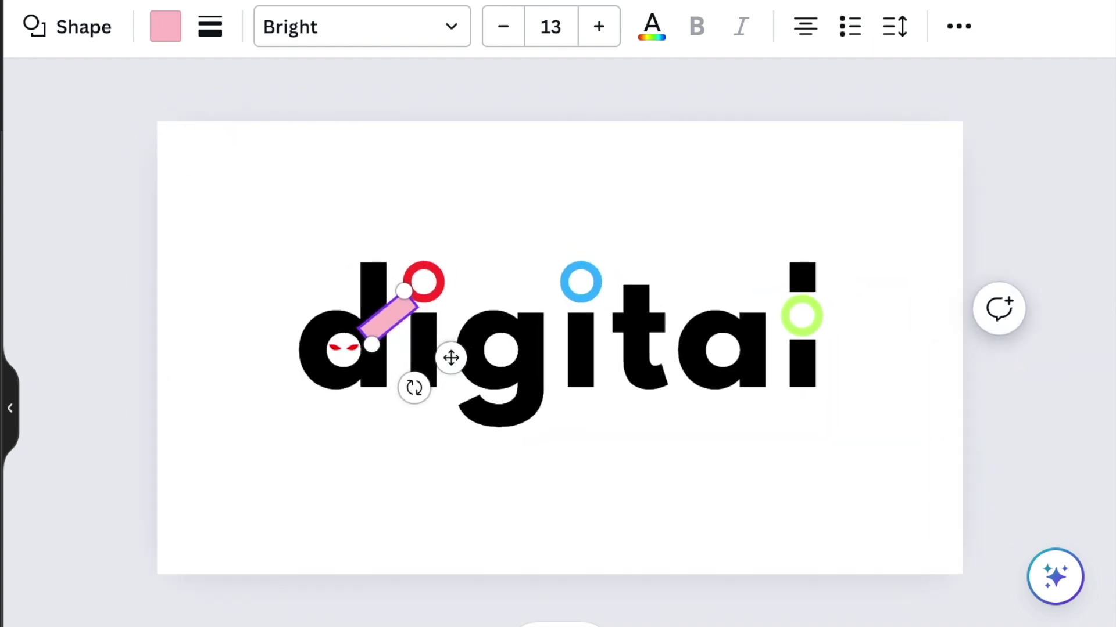
{"action": "left_click_drag", "start_coordinate": [352, 345], "coordinate": [336, 350]}
{"action": "key", "text": "Escape"}
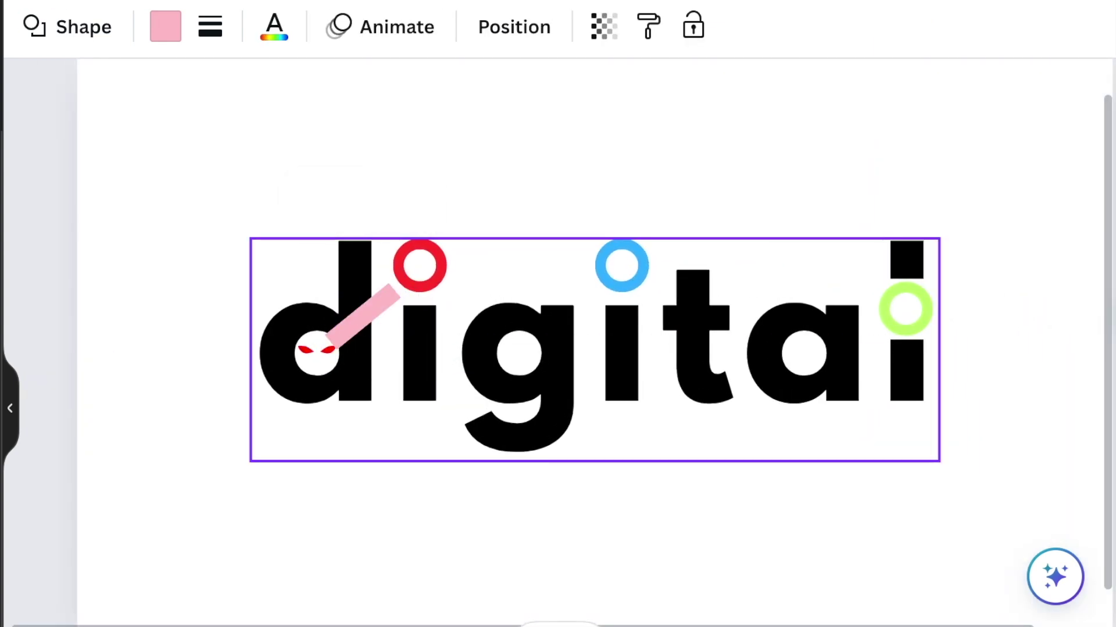
{"action": "left_click", "coordinate": [363, 314]}
{"action": "key", "text": "Escape"}
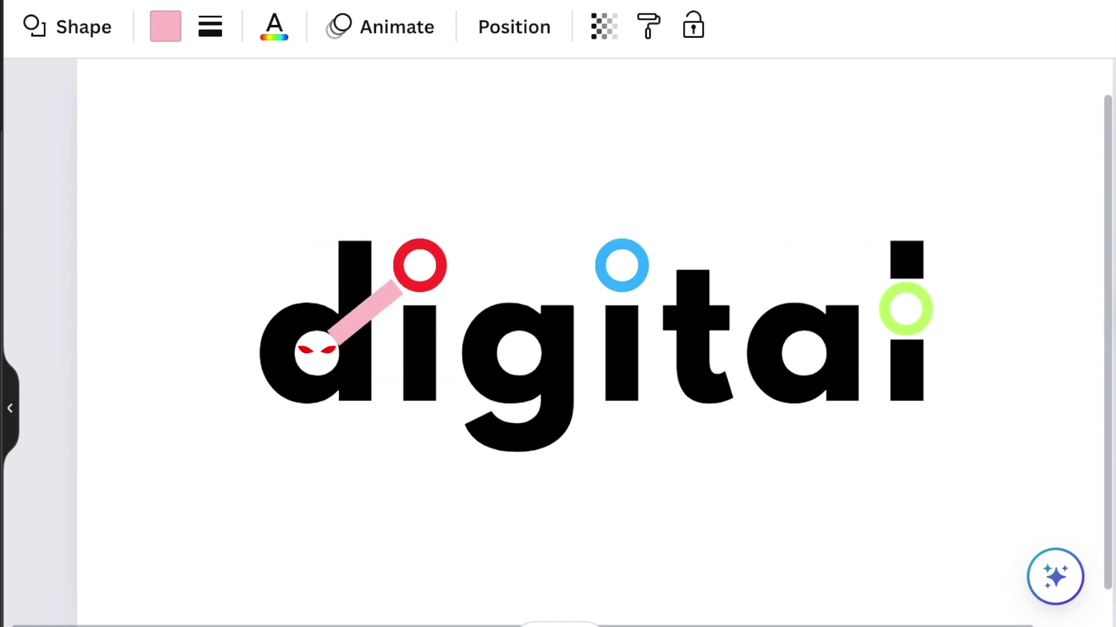
{"action": "left_click", "coordinate": [403, 585]}
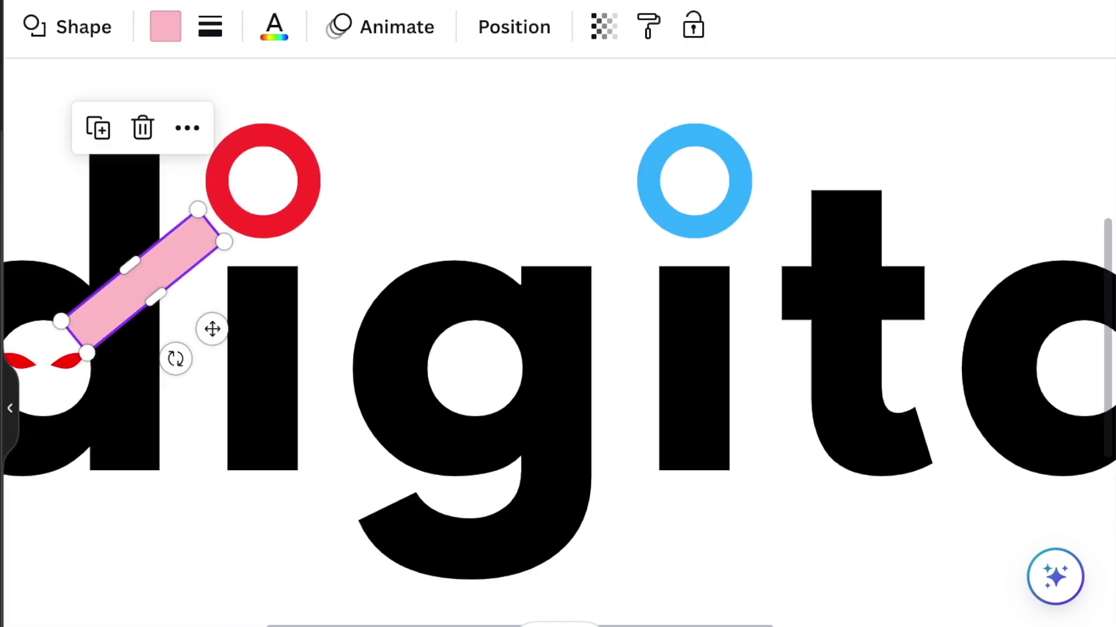
{"action": "scroll", "coordinate": [65, 525], "scroll_direction": "left", "scroll_amount": 5}
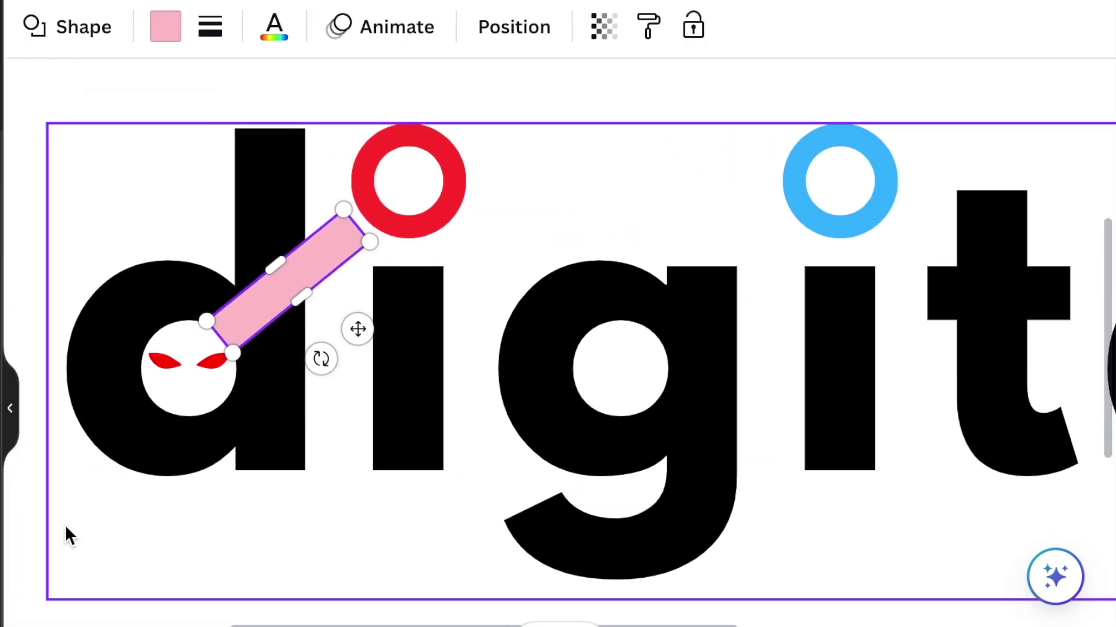
Slim the diagonal bar across the "d" slightly along its upper edge.
{"action": "left_click", "coordinate": [77, 165]}
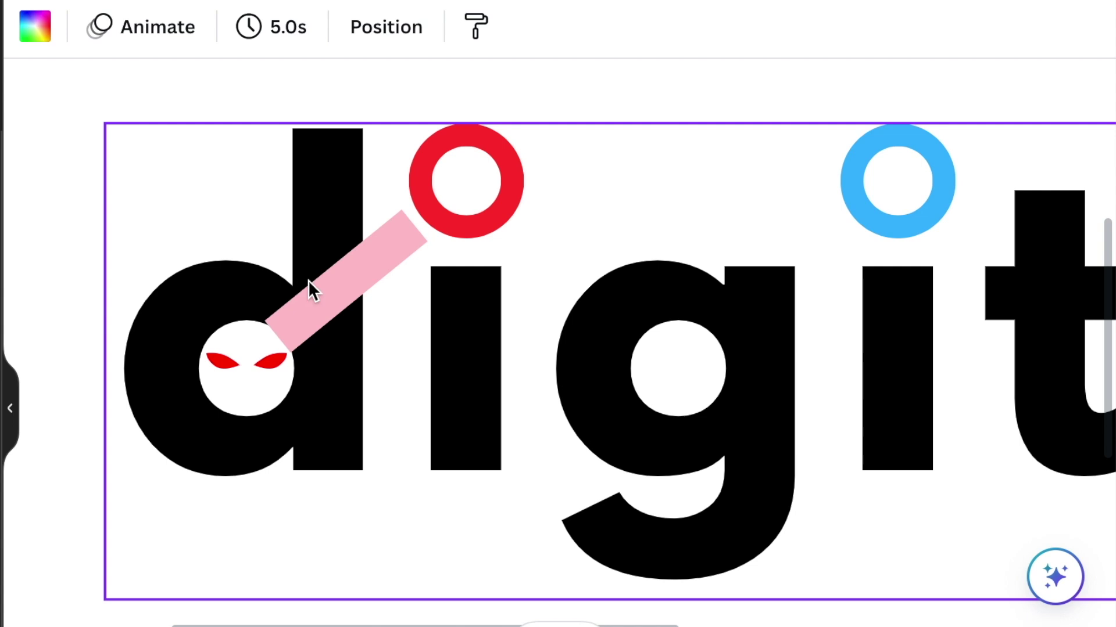
{"action": "left_click", "coordinate": [313, 310]}
{"action": "mouse_move", "coordinate": [264, 321]}
{"action": "left_mouse_down"}
{"action": "mouse_move", "coordinate": [258, 330]}
{"action": "mouse_move", "coordinate": [264, 323]}
{"action": "left_mouse_up"}
{"action": "left_click", "coordinate": [55, 167]}
{"action": "left_click", "coordinate": [362, 279]}
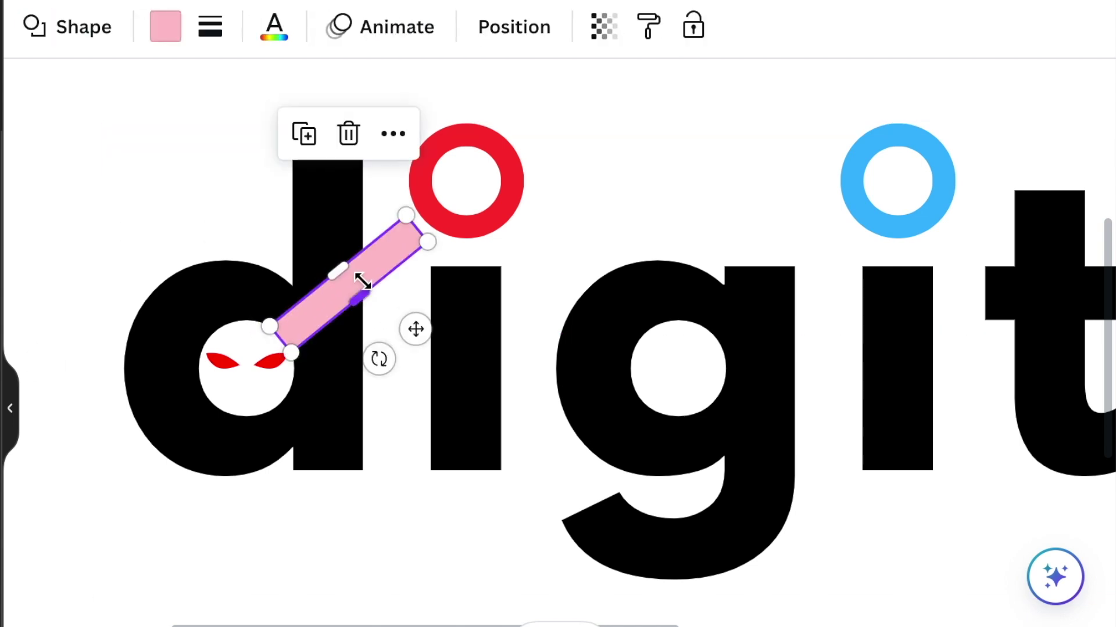
Duplicate the diagonal bar to the space above the "g" and recolour the original across the "d" white.
{"action": "left_click", "coordinate": [308, 138]}
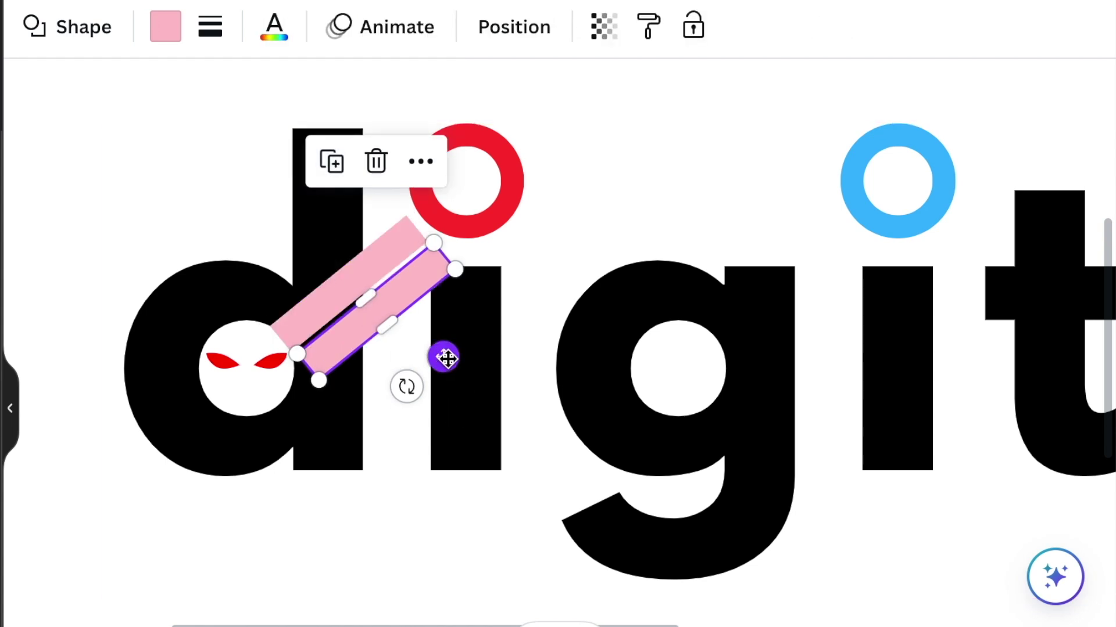
{"action": "left_click_drag", "start_coordinate": [443, 357], "coordinate": [739, 216]}
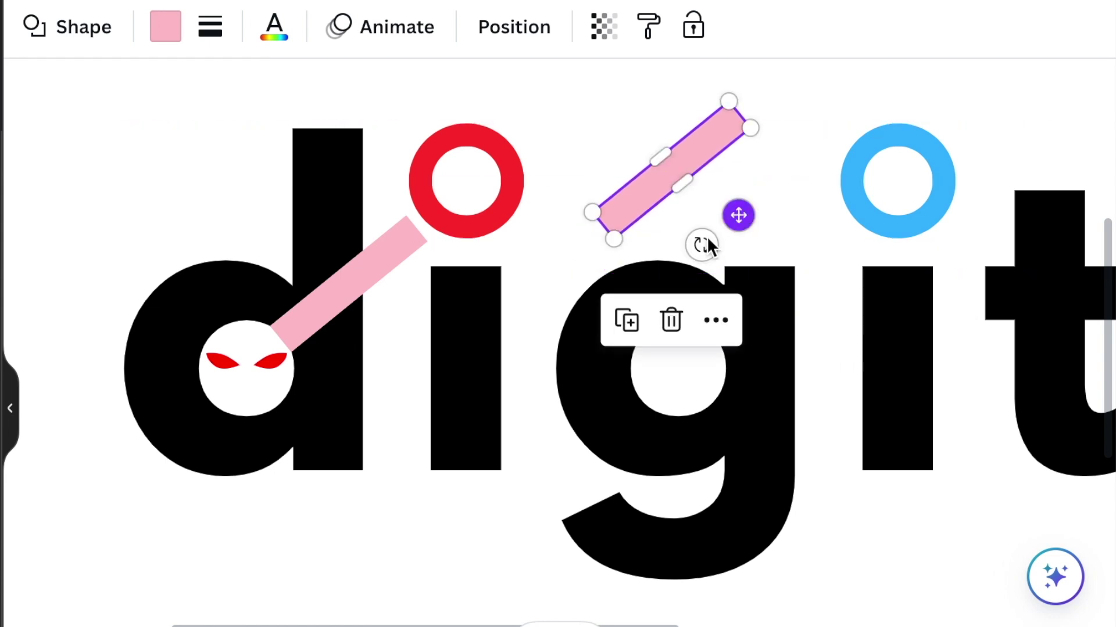
{"action": "left_click", "coordinate": [291, 306]}
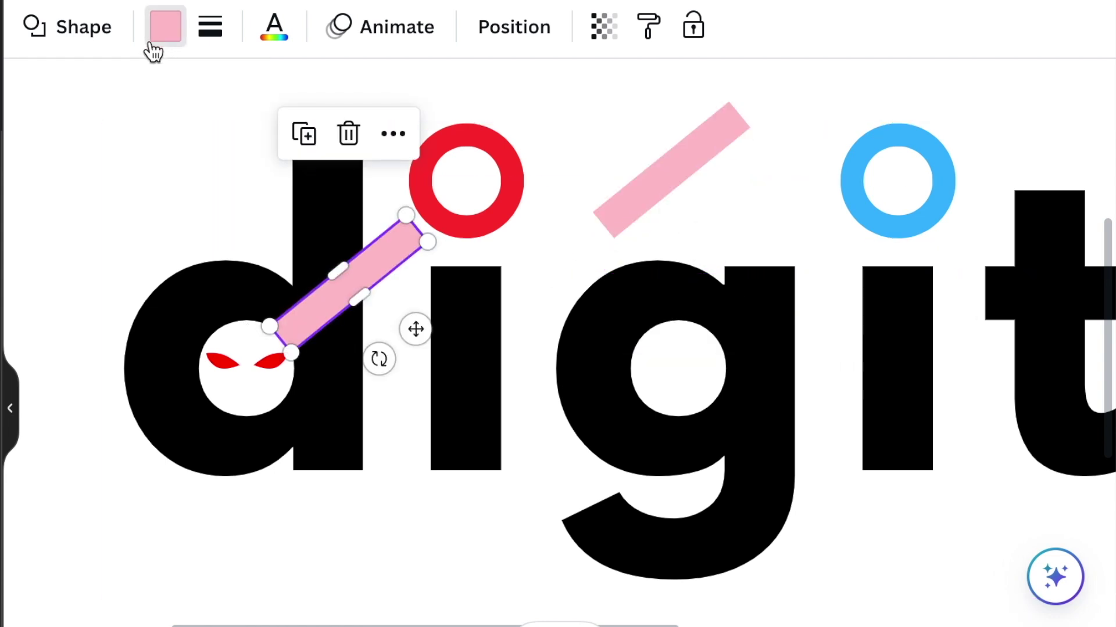
{"action": "left_click", "coordinate": [166, 26]}
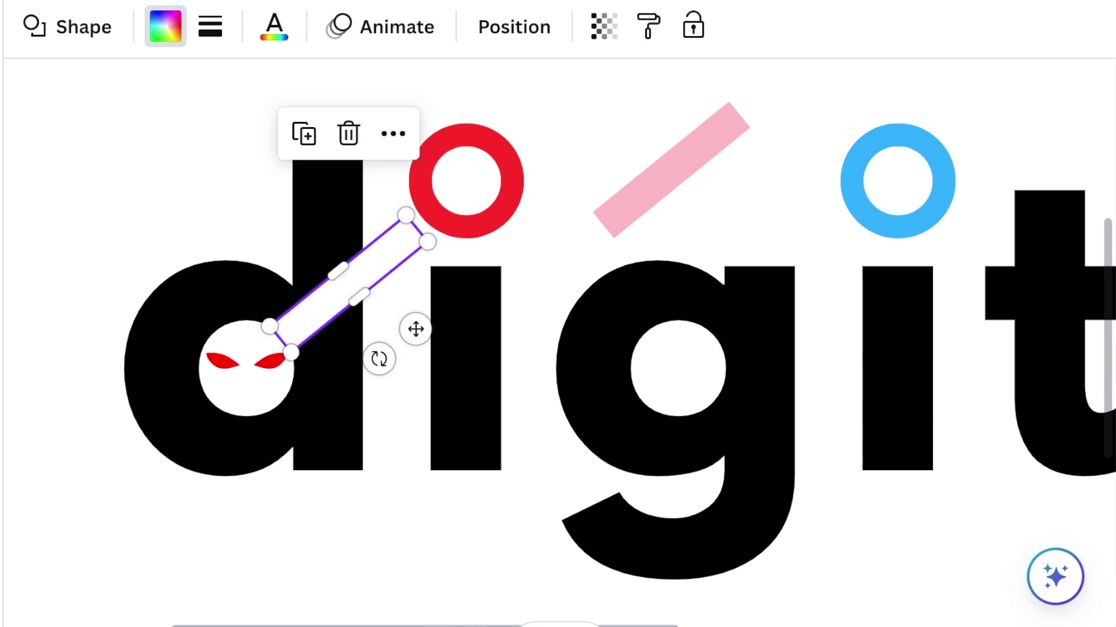
{"action": "left_click", "coordinate": [112, 191]}
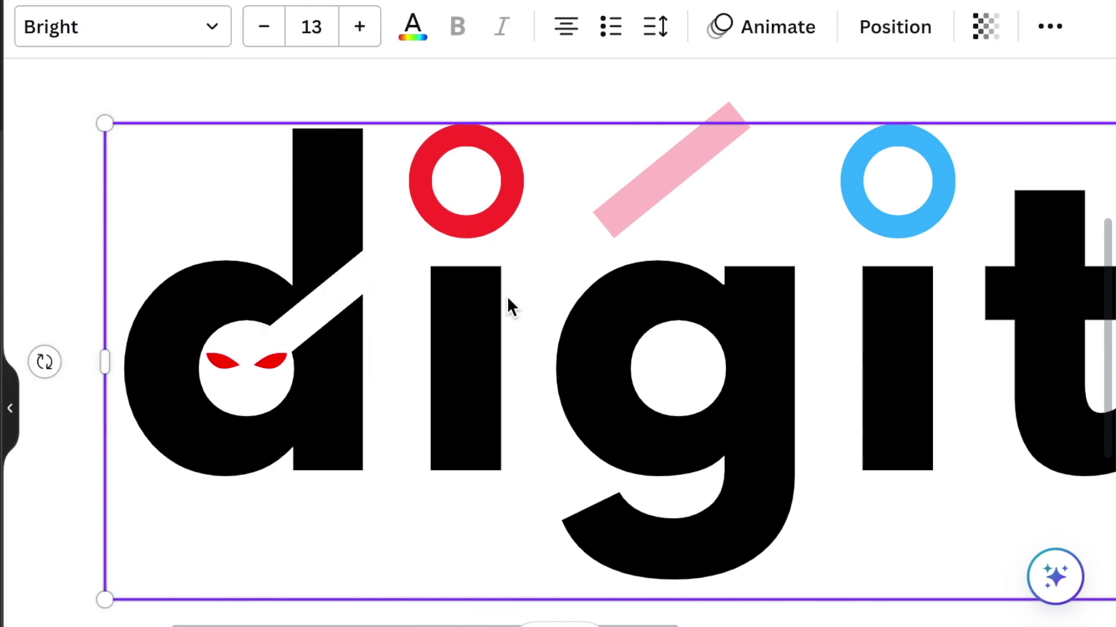
Duplicate the pink bar above the "g" and place the copy above the "t".
{"action": "left_click", "coordinate": [674, 155]}
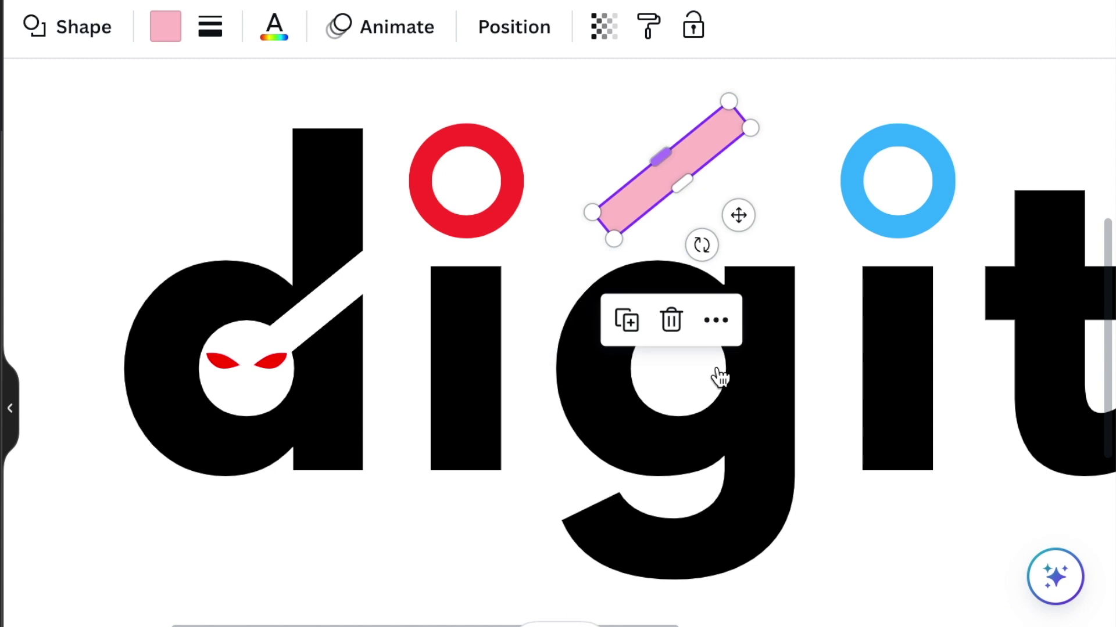
{"action": "scroll", "coordinate": [640, 386], "scroll_direction": "up", "scroll_amount": 2}
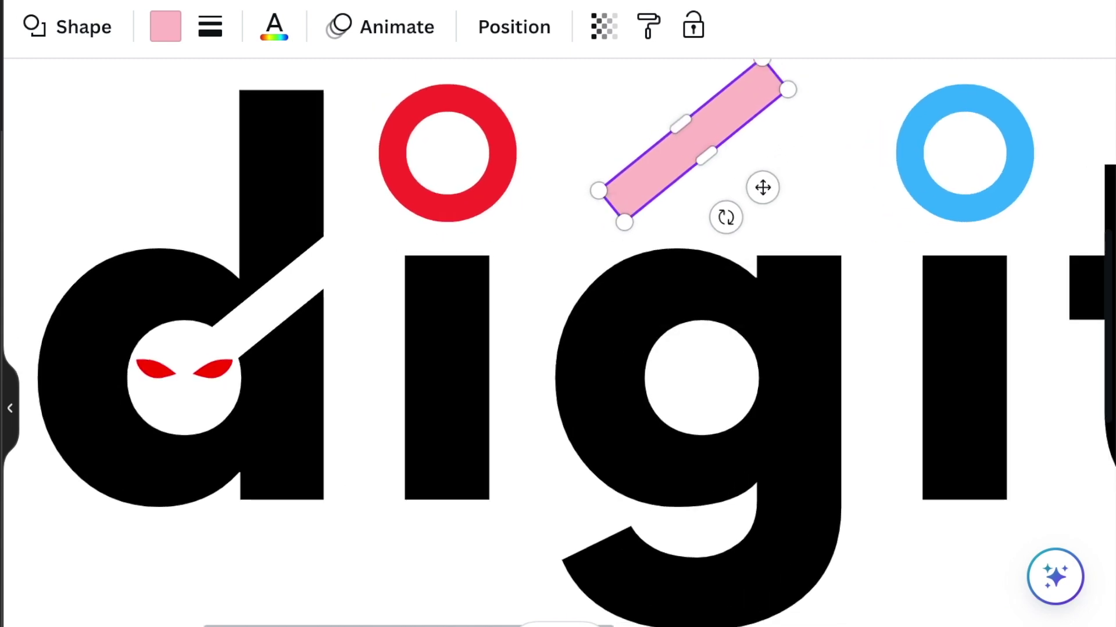
{"action": "scroll", "coordinate": [641, 385], "scroll_direction": "down", "scroll_amount": 5}
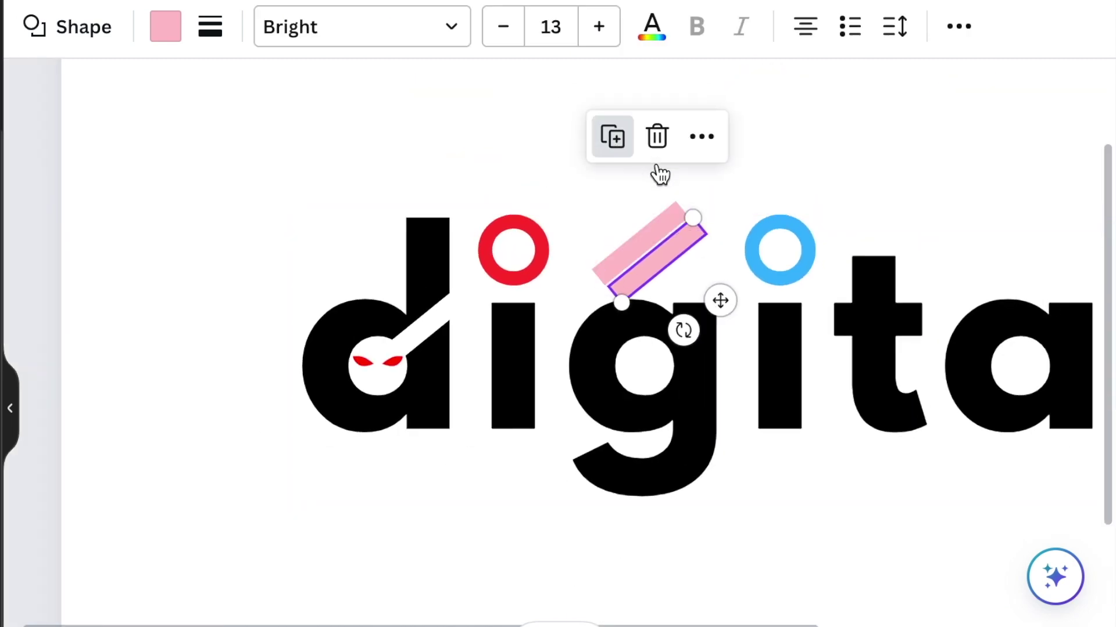
{"action": "left_click_drag", "start_coordinate": [720, 301], "coordinate": [965, 240]}
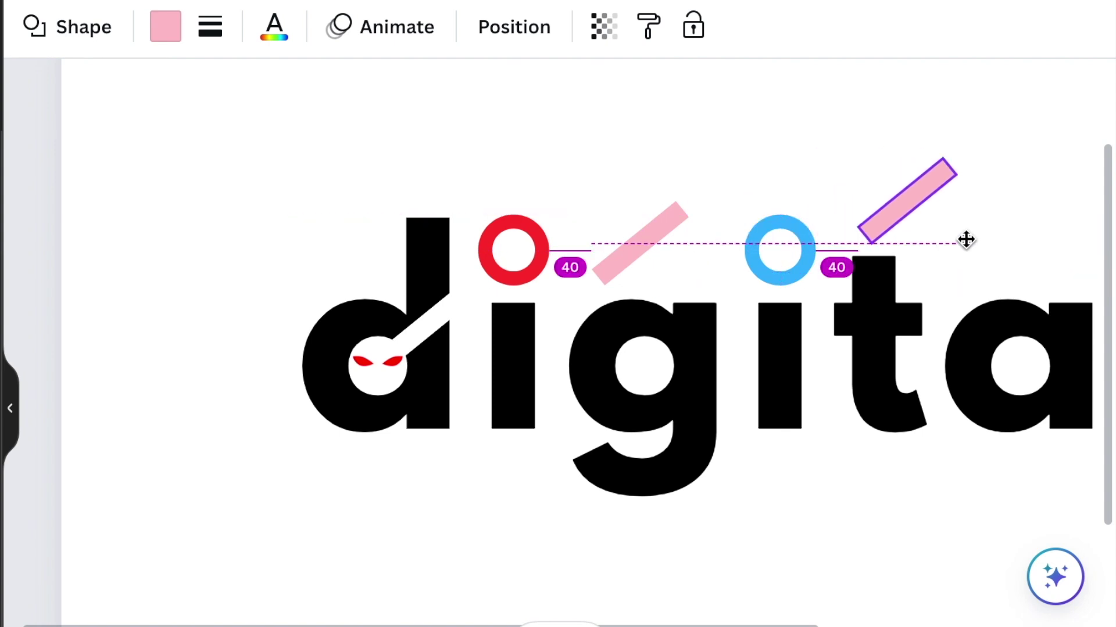
Cut the "g" with two white bars slanting up from its round opening to both sides.
{"action": "left_click", "coordinate": [628, 254]}
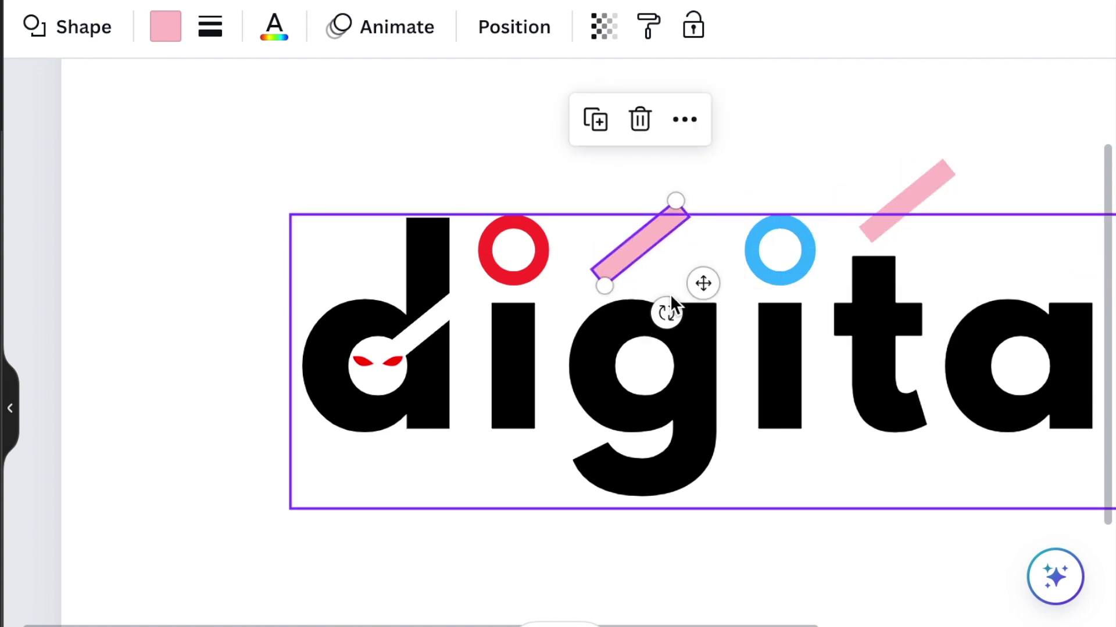
{"action": "left_click_drag", "start_coordinate": [666, 313], "coordinate": [570, 273]}
{"action": "left_click_drag", "start_coordinate": [596, 322], "coordinate": [555, 380]}
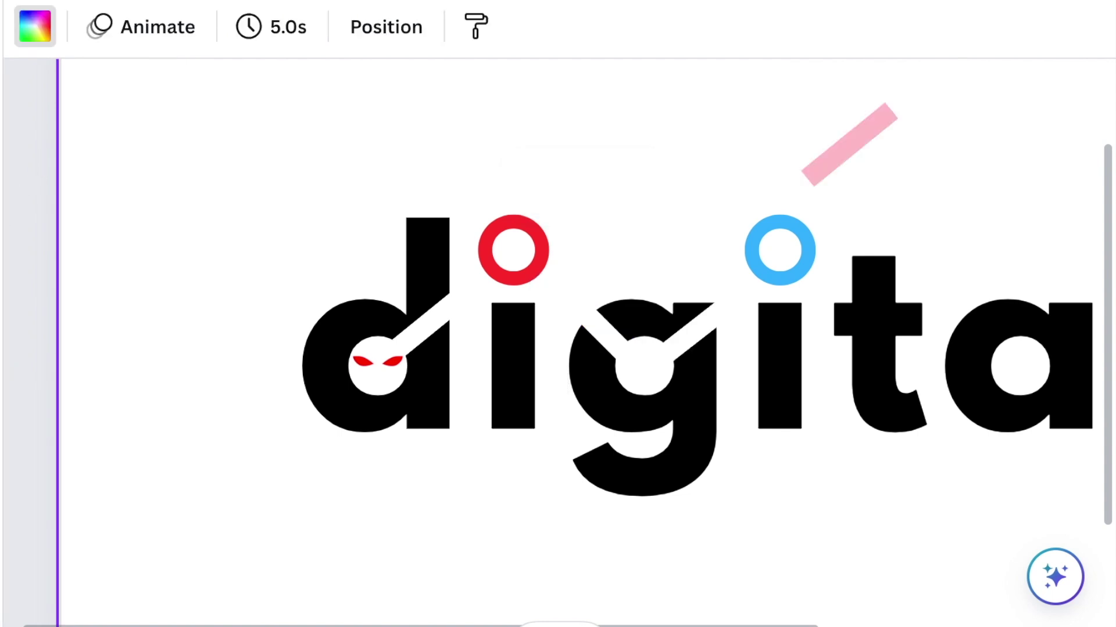
Duplicate the remaining pink bar and place the copy above the "a".
{"action": "scroll", "coordinate": [553, 333], "scroll_direction": "up", "scroll_amount": 2}
{"action": "scroll", "coordinate": [553, 332], "scroll_direction": "down", "scroll_amount": 1}
{"action": "scroll", "coordinate": [558, 343], "scroll_direction": "right", "scroll_amount": 5}
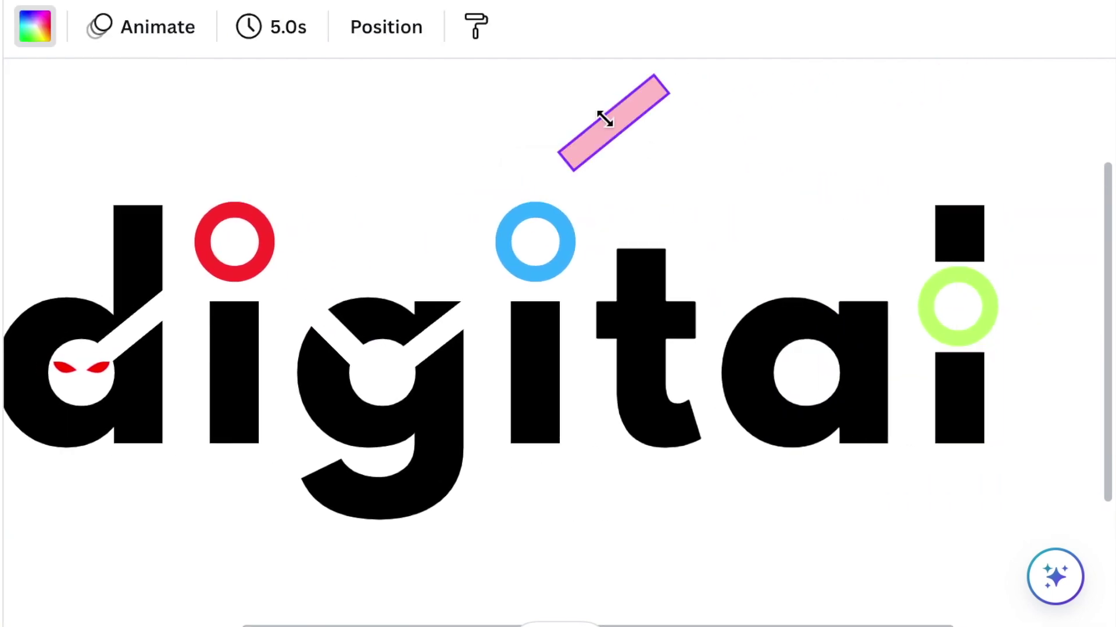
{"action": "left_click", "coordinate": [604, 120]}
{"action": "key", "text": "ctrl+d"}
{"action": "left_click_drag", "start_coordinate": [693, 182], "coordinate": [934, 163]}
Rotate and stretch the bar above the "t" from the blue ring to the opening of the "a", and recolour it white.
{"action": "left_click", "coordinate": [750, 141]}
{"action": "left_click", "coordinate": [615, 124]}
{"action": "left_click_drag", "start_coordinate": [641, 195], "coordinate": [615, 368]}
{"action": "left_click_drag", "start_coordinate": [674, 338], "coordinate": [784, 404]}
{"action": "left_click_drag", "start_coordinate": [674, 411], "coordinate": [680, 399]}
{"action": "left_click_drag", "start_coordinate": [637, 372], "coordinate": [636, 380]}
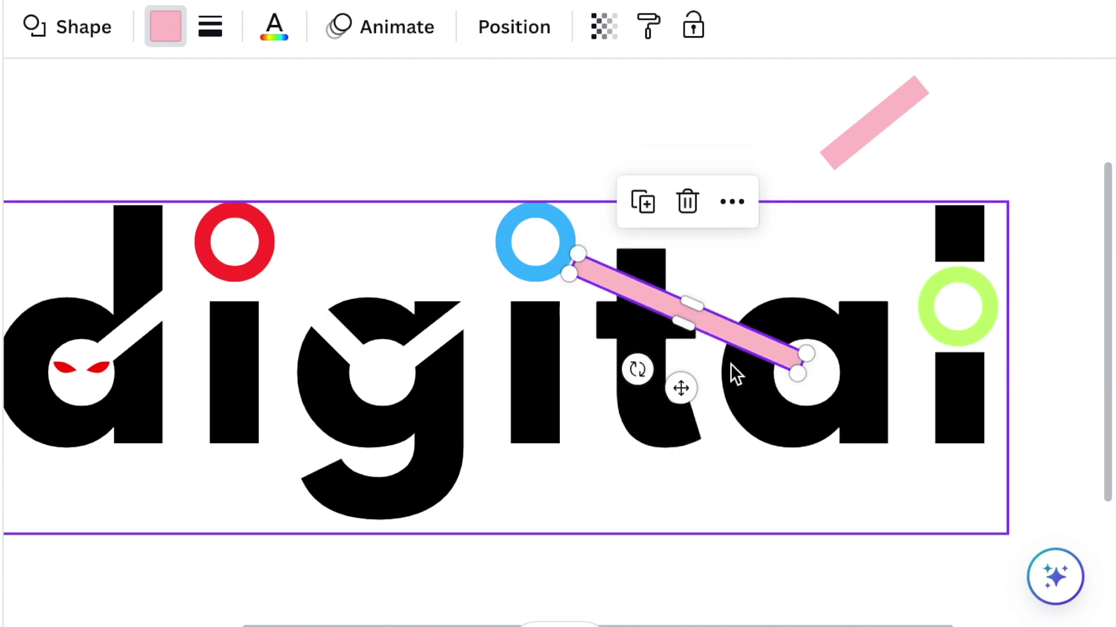
{"action": "left_click_drag", "start_coordinate": [791, 355], "coordinate": [781, 367]}
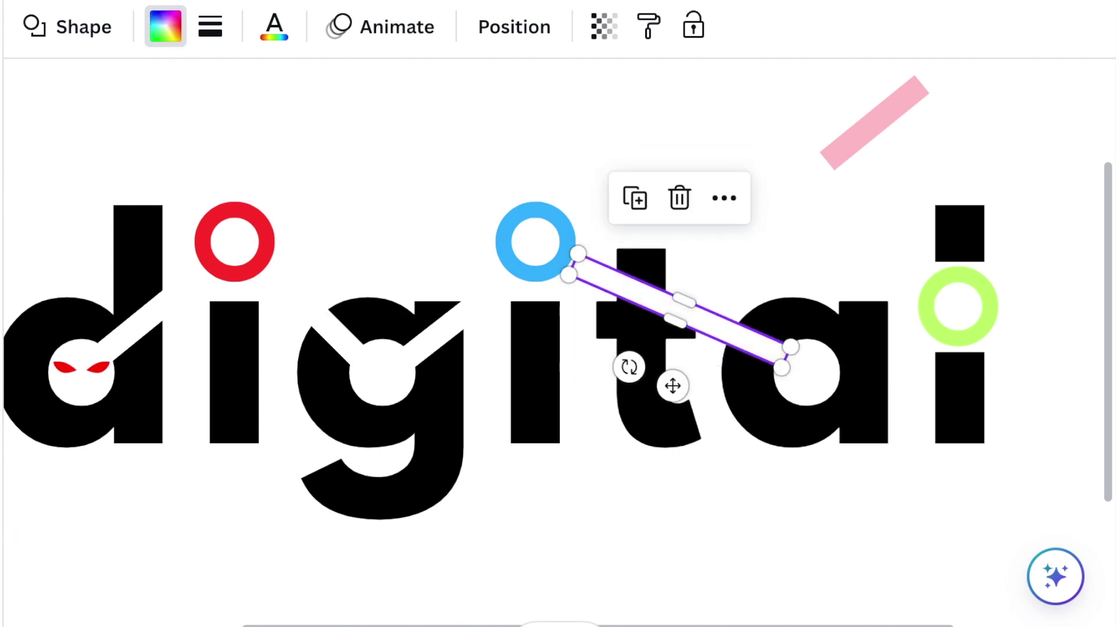
{"action": "left_click", "coordinate": [745, 534]}
Move the last pink bar between the opening of the "a" and the green ring, flatten its tilt and recolour it white.
{"action": "left_click", "coordinate": [883, 111]}
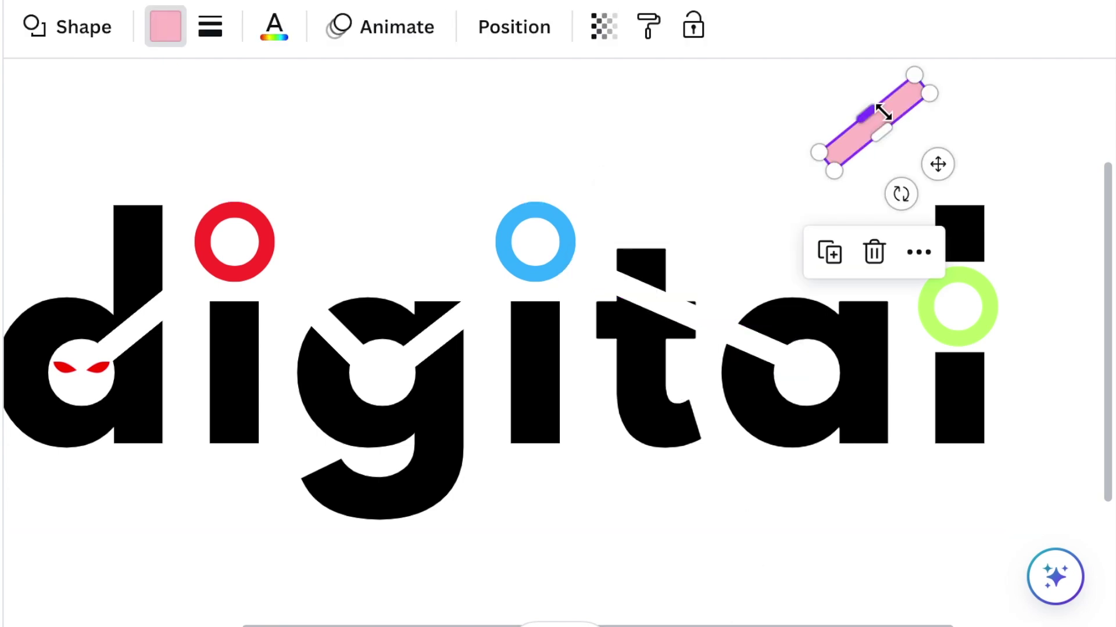
{"action": "left_click_drag", "start_coordinate": [879, 112], "coordinate": [878, 363]}
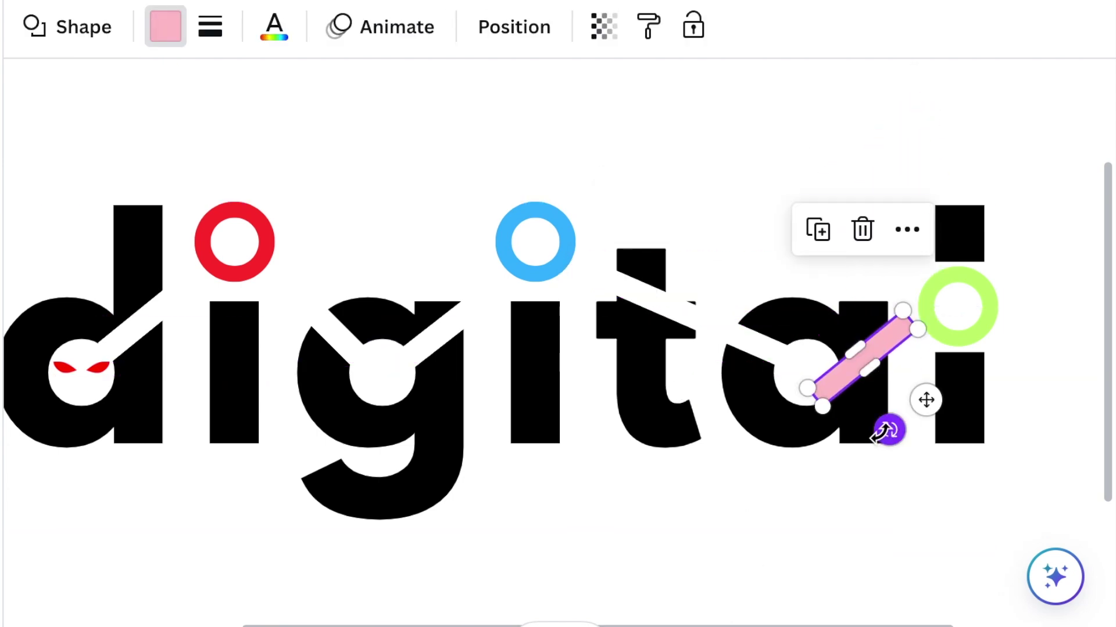
{"action": "mouse_move", "coordinate": [882, 432]}
{"action": "left_mouse_down"}
{"action": "mouse_move", "coordinate": [859, 435]}
{"action": "mouse_move", "coordinate": [872, 436]}
{"action": "left_mouse_up"}
{"action": "left_click_drag", "start_coordinate": [809, 385], "coordinate": [840, 383]}
{"action": "left_click", "coordinate": [2, 125]}
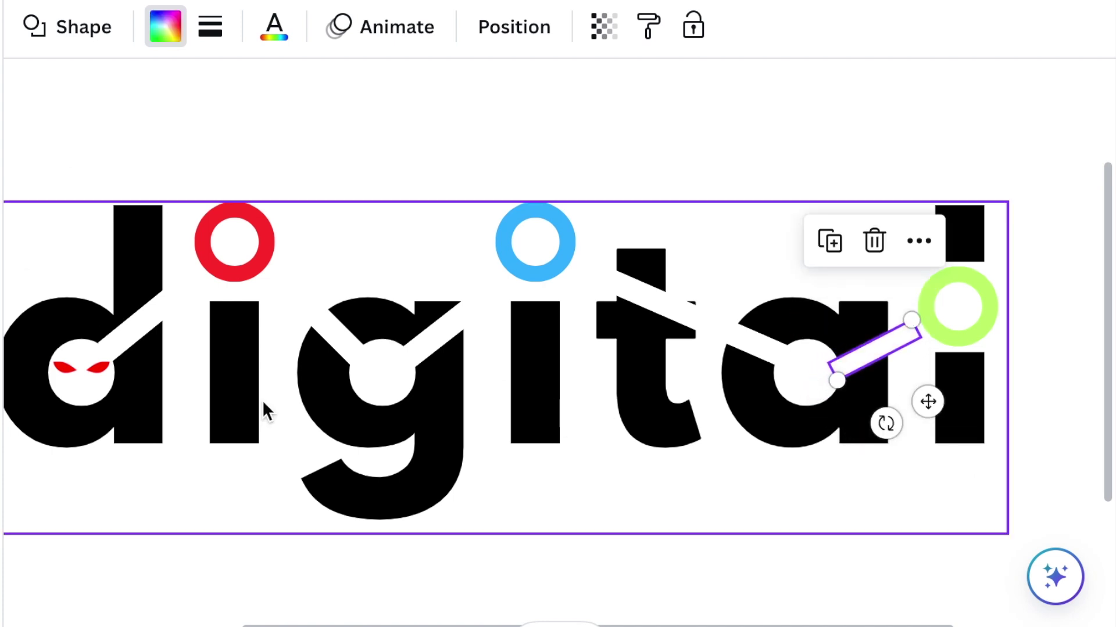
{"action": "left_click", "coordinate": [765, 557]}
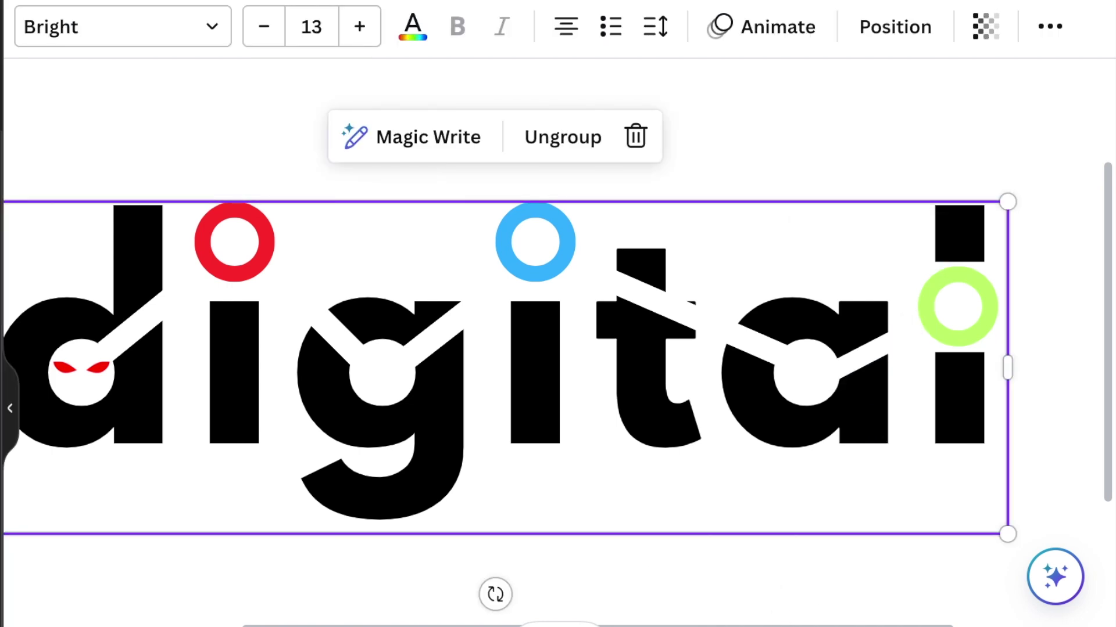
{"action": "scroll", "coordinate": [572, 371], "scroll_direction": "down", "scroll_amount": 5}
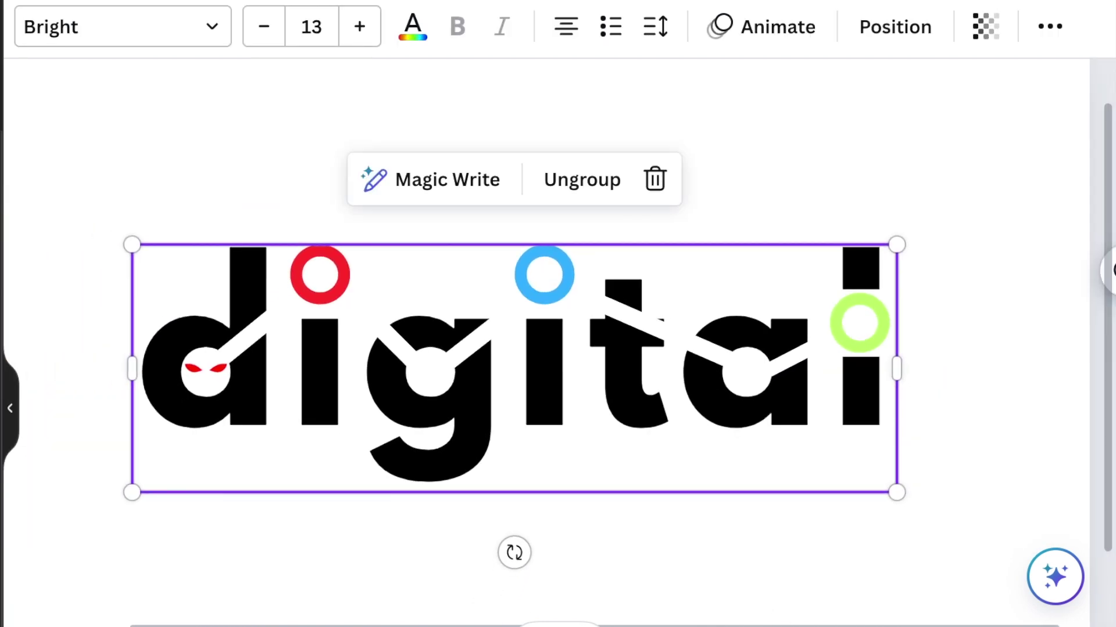
{"action": "left_click", "coordinate": [356, 577]}
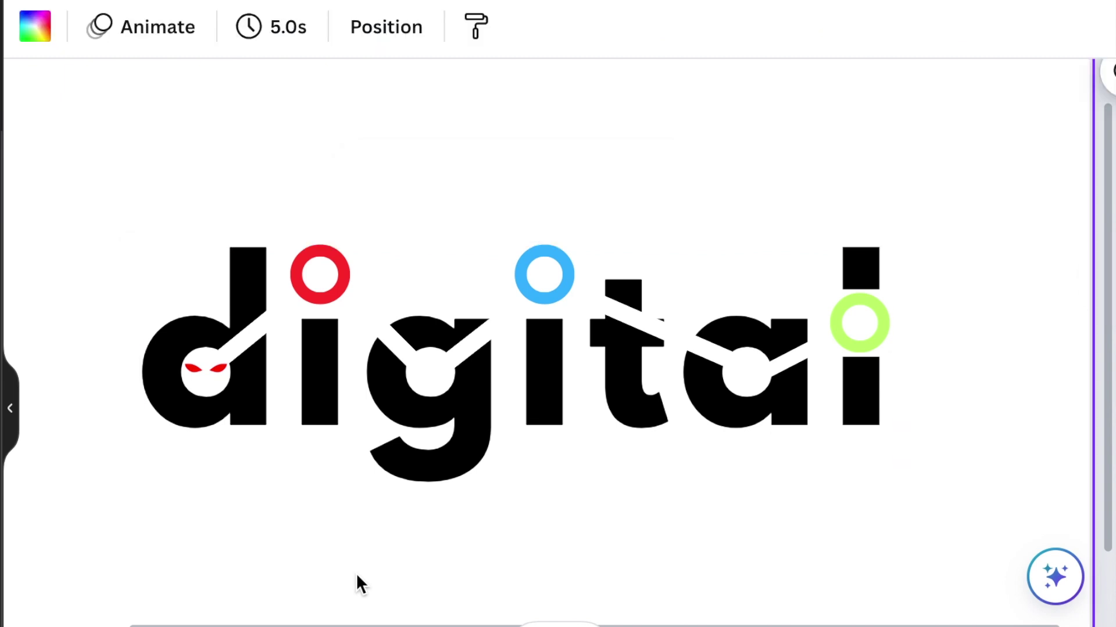
Add a line below the wordmark, shorten it and tilt it upward from the "d" side.
{"action": "key", "text": "l"}
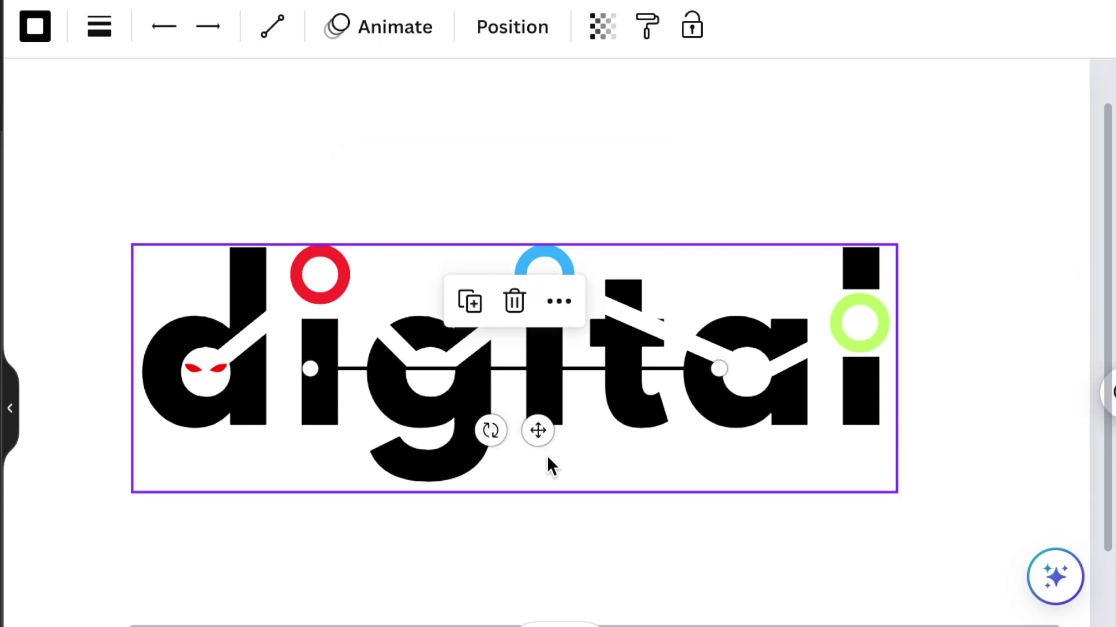
{"action": "left_click_drag", "start_coordinate": [535, 431], "coordinate": [515, 615]}
{"action": "left_click_drag", "start_coordinate": [697, 551], "coordinate": [426, 552]}
{"action": "left_click_drag", "start_coordinate": [376, 610], "coordinate": [342, 615]}
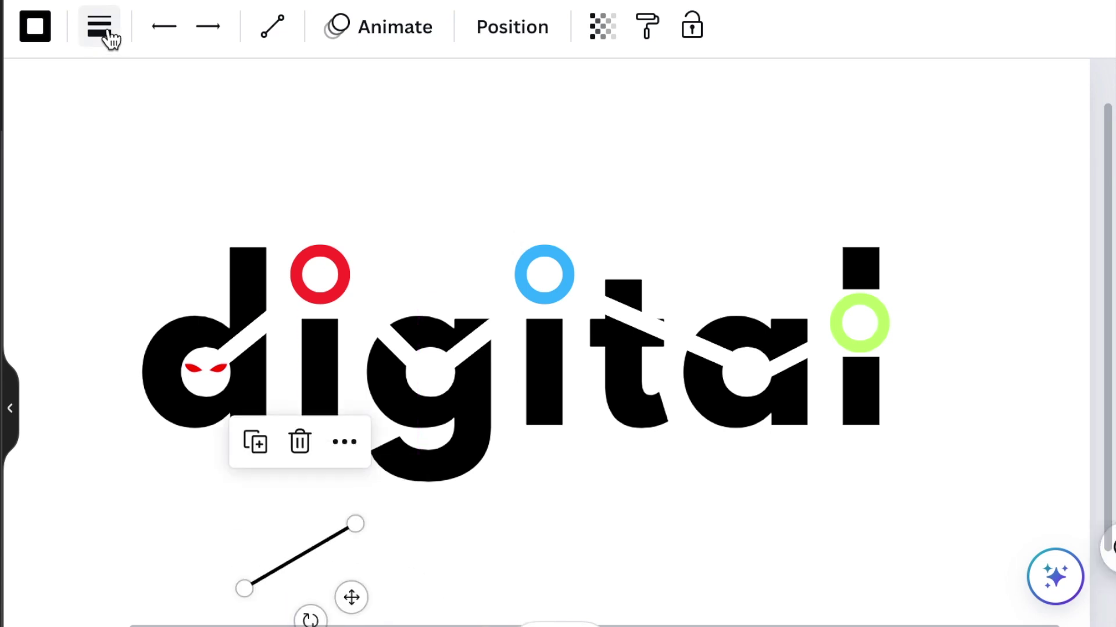
Set the tilted line's weight to 8.
{"action": "left_click", "coordinate": [106, 33]}
{"action": "left_click", "coordinate": [118, 263]}
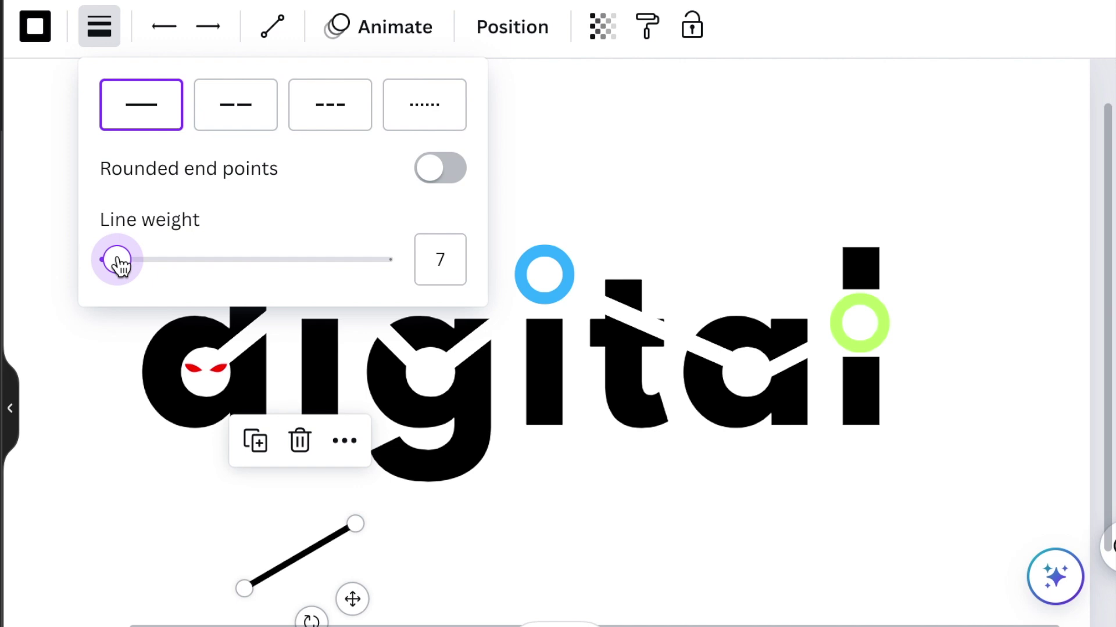
{"action": "left_click_drag", "start_coordinate": [121, 265], "coordinate": [123, 266]}
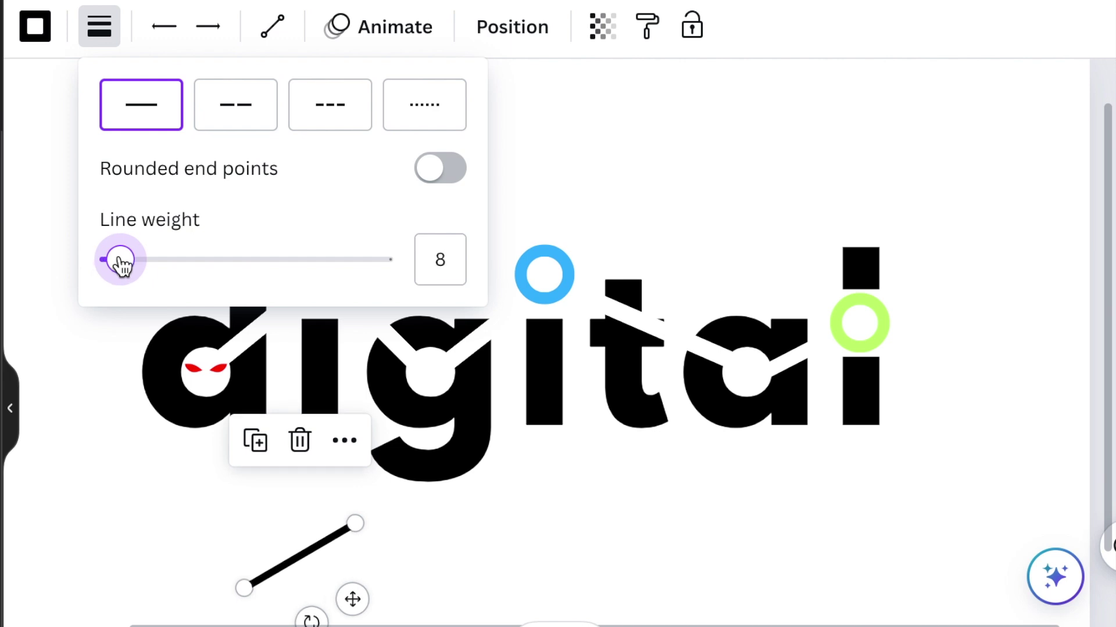
{"action": "left_click", "coordinate": [64, 556]}
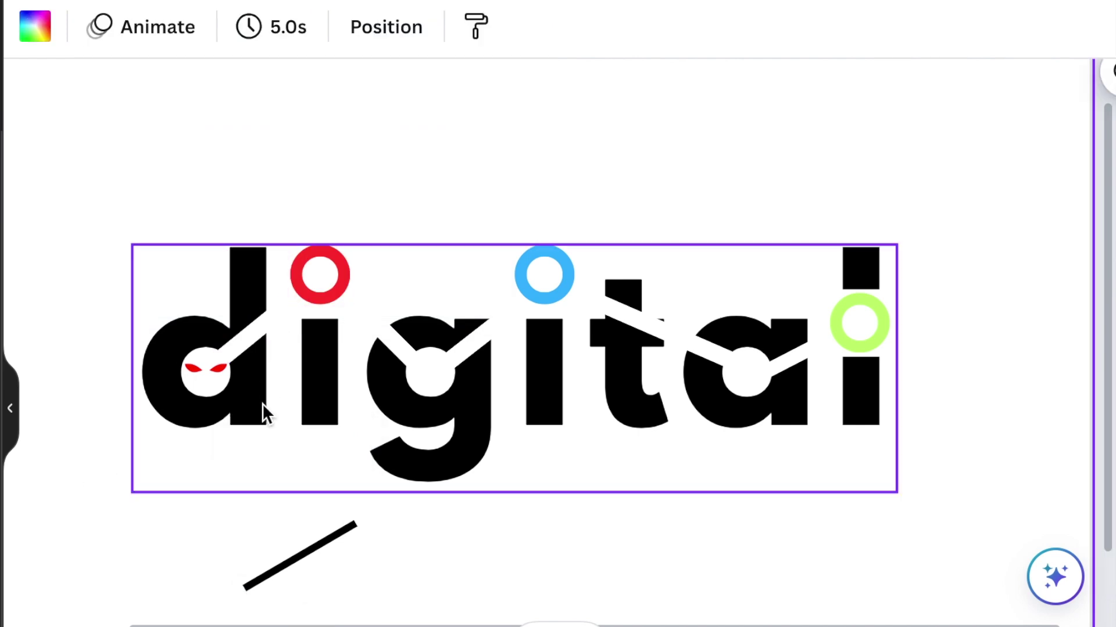
Duplicate the tilted line and place the copy above the "t" and "a".
{"action": "left_click", "coordinate": [309, 550]}
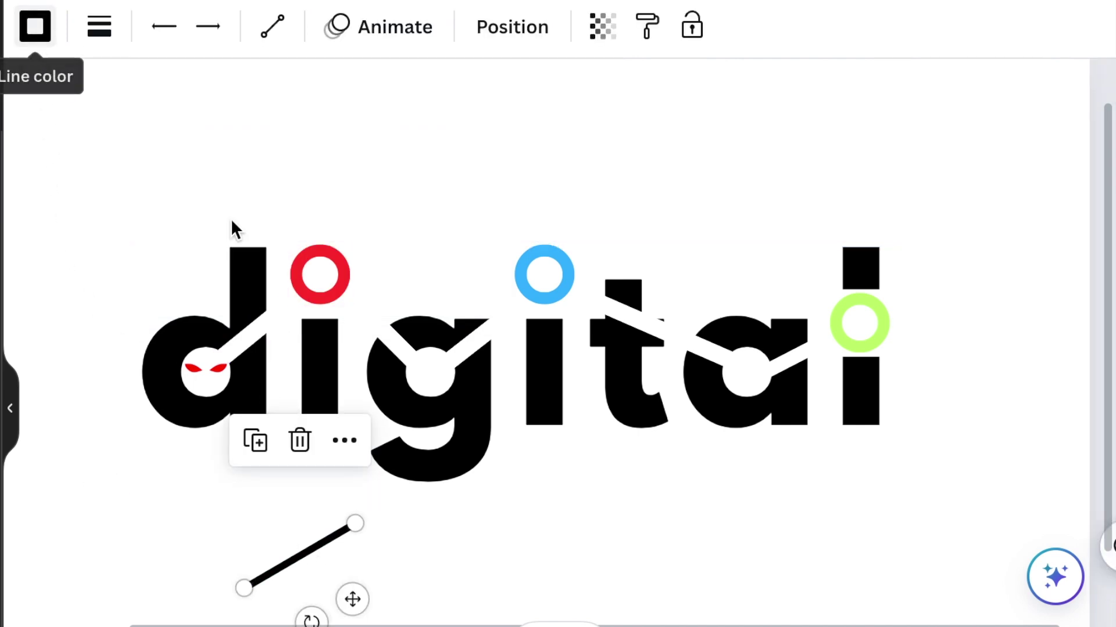
{"action": "left_click", "coordinate": [256, 442]}
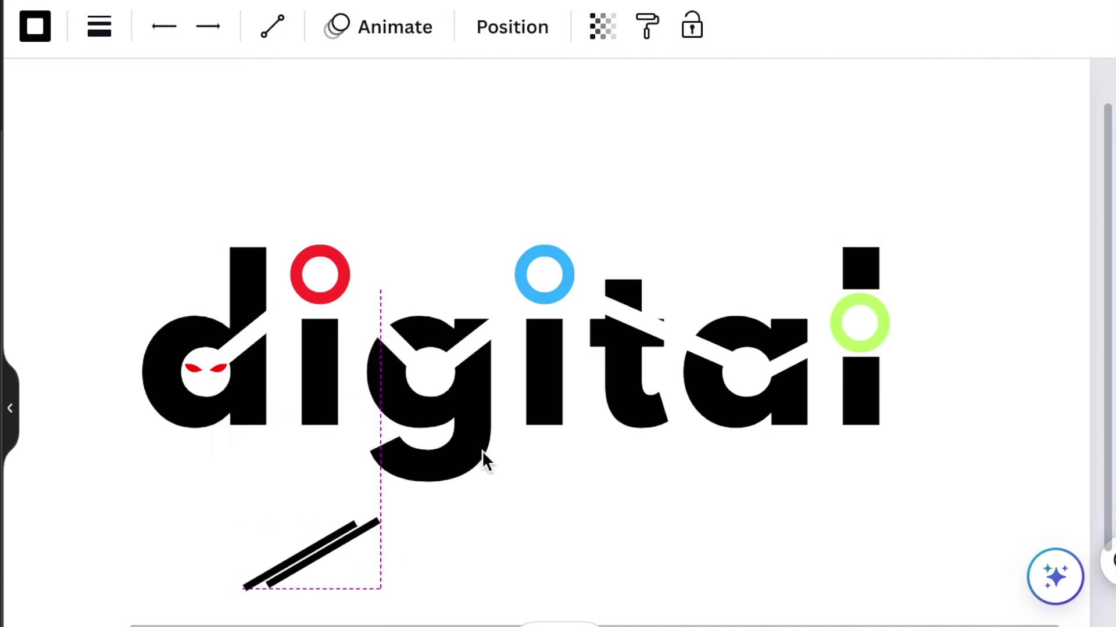
{"action": "left_click_drag", "start_coordinate": [486, 462], "coordinate": [754, 197]}
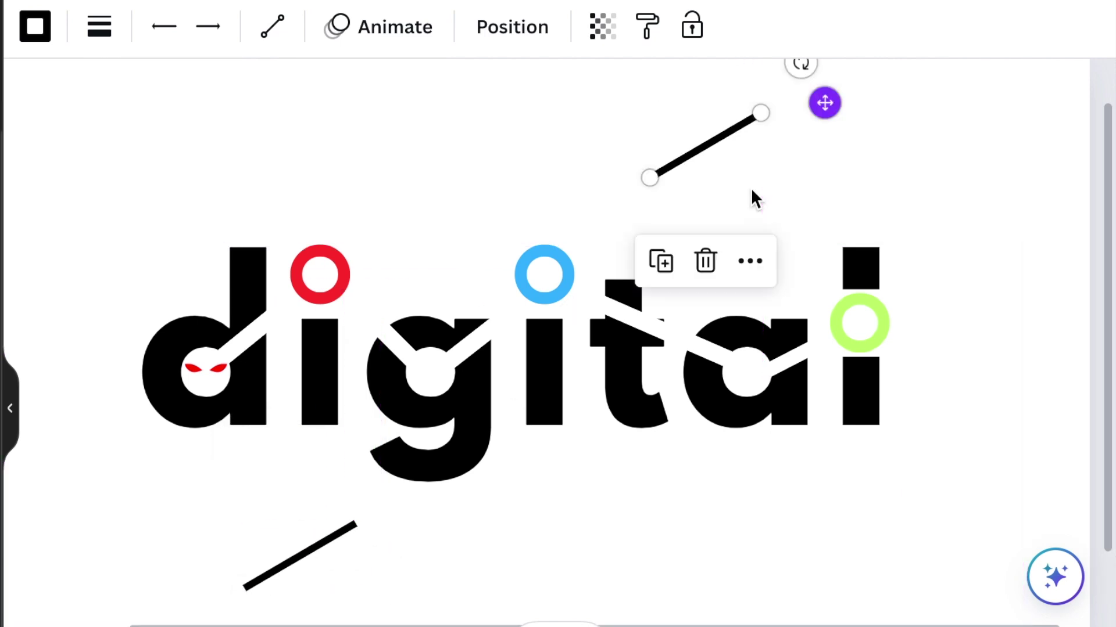
Recolour the lower line red and fit it along the white cut from the cat eyes in the "d" to the red ring.
{"action": "left_click", "coordinate": [303, 559]}
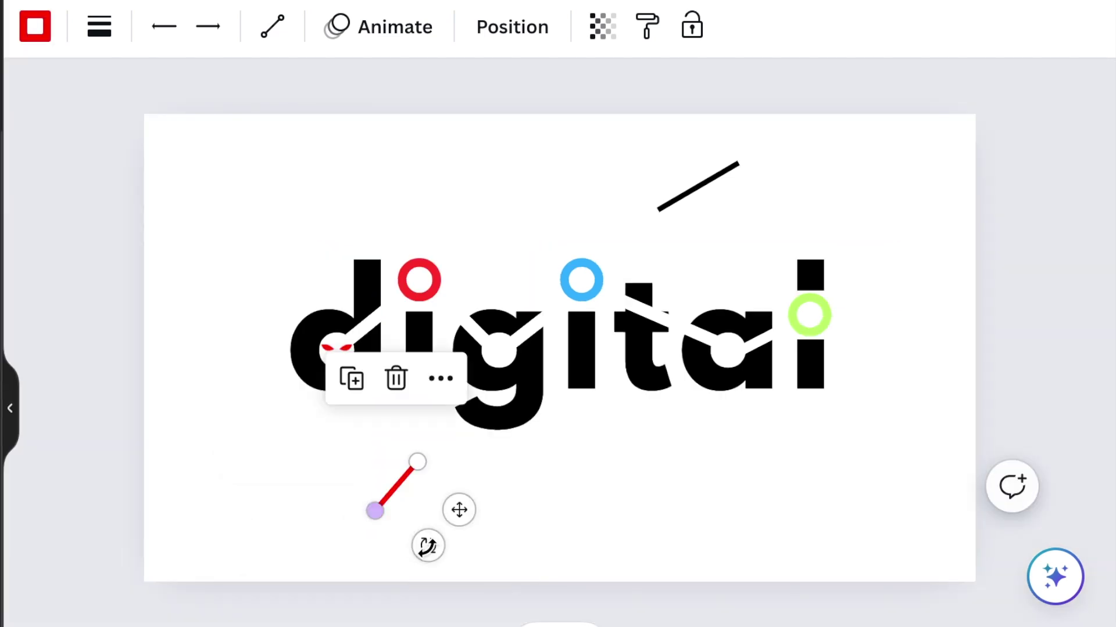
{"action": "left_click_drag", "start_coordinate": [459, 510], "coordinate": [445, 341]}
{"action": "left_click_drag", "start_coordinate": [414, 377], "coordinate": [419, 373]}
{"action": "key", "text": "ctrl+plus"}
{"action": "left_click_drag", "start_coordinate": [251, 348], "coordinate": [278, 323]}
{"action": "left_click_drag", "start_coordinate": [160, 326], "coordinate": [153, 335]}
{"action": "left_click", "coordinate": [215, 530]}
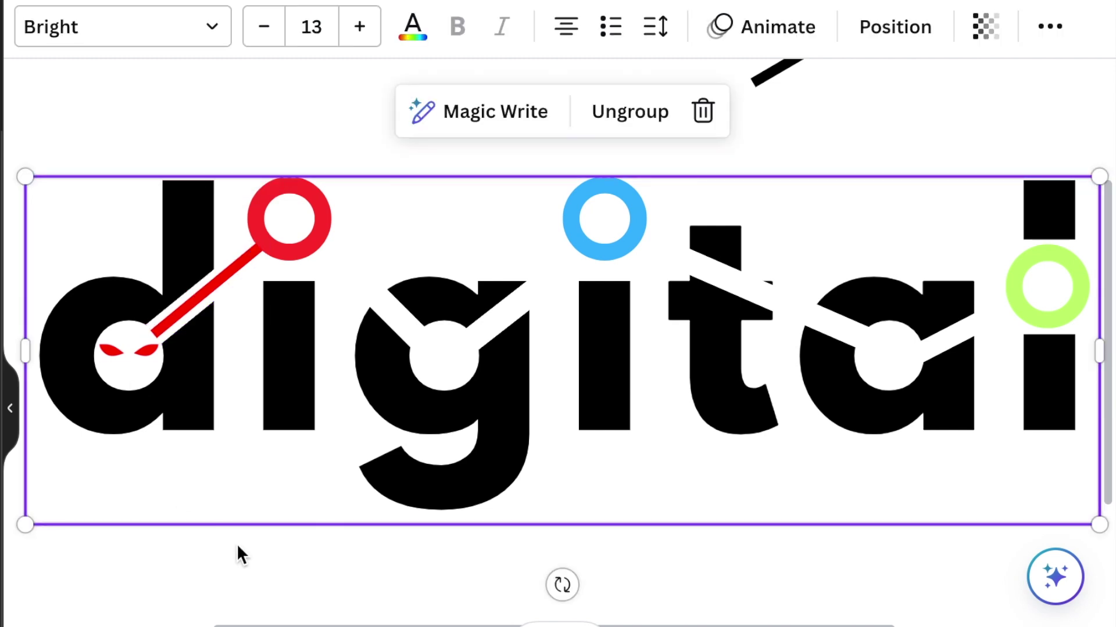
Duplicate the red line and slope the copy down from the red ring to the opening of the "g".
{"action": "scroll", "coordinate": [562, 351], "scroll_direction": "down", "scroll_amount": 3}
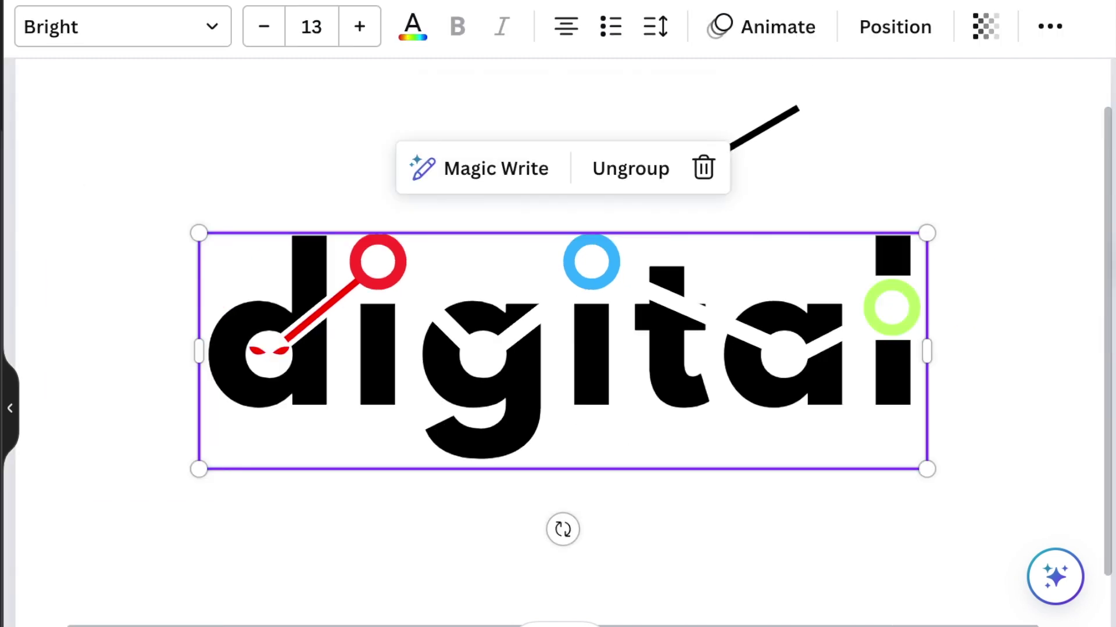
{"action": "scroll", "coordinate": [562, 351], "scroll_direction": "up", "scroll_amount": 1}
{"action": "scroll", "coordinate": [564, 351], "scroll_direction": "up", "scroll_amount": 1}
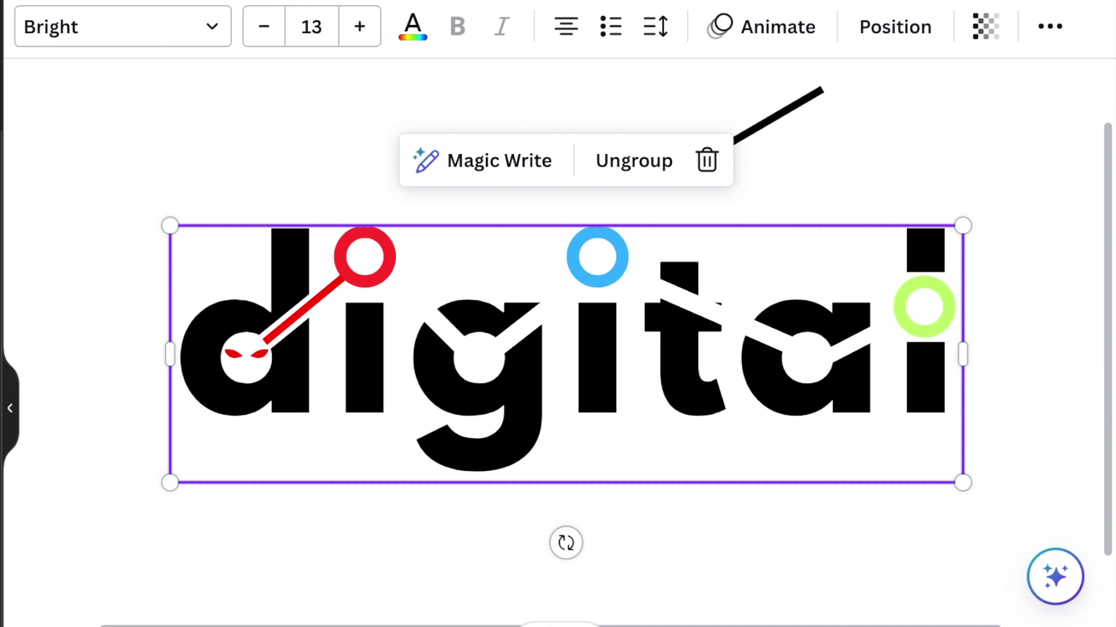
{"action": "left_click", "coordinate": [316, 301]}
{"action": "key", "text": "ctrl+d"}
{"action": "left_click_drag", "start_coordinate": [340, 390], "coordinate": [377, 332]}
{"action": "left_click_drag", "start_coordinate": [422, 370], "coordinate": [461, 346]}
{"action": "left_click", "coordinate": [611, 562]}
Duplicate the second red line and fit the copy between the opening of the "g" and the blue ring.
{"action": "left_click", "coordinate": [430, 314]}
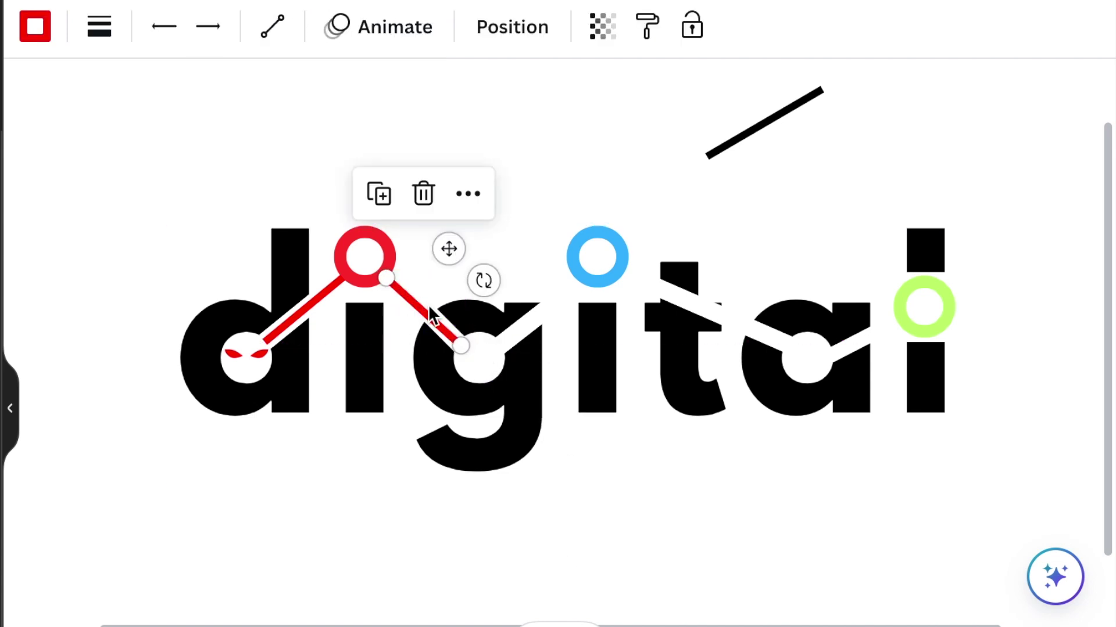
{"action": "left_click", "coordinate": [379, 198]}
{"action": "left_click_drag", "start_coordinate": [498, 294], "coordinate": [383, 208]}
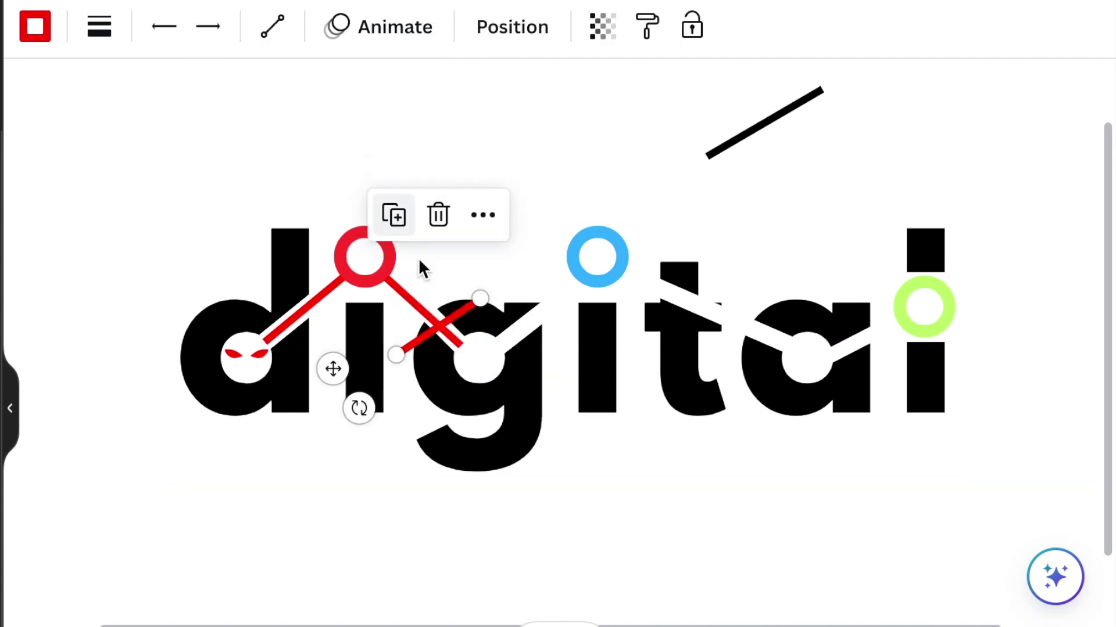
{"action": "left_click_drag", "start_coordinate": [334, 369], "coordinate": [433, 359]}
{"action": "left_click_drag", "start_coordinate": [456, 395], "coordinate": [464, 402]}
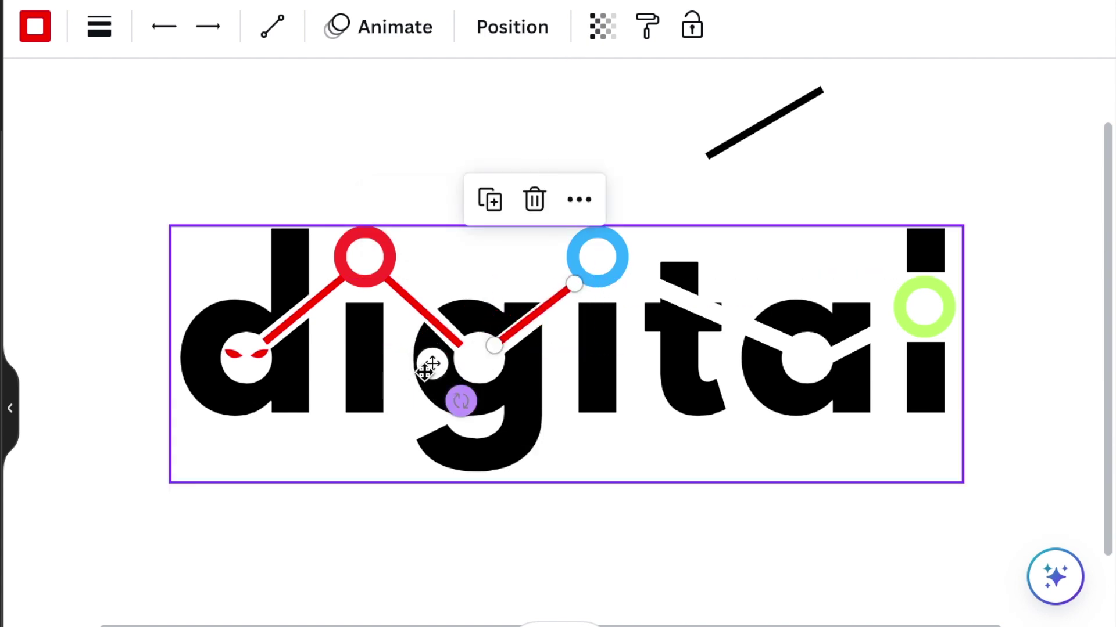
{"action": "left_click_drag", "start_coordinate": [430, 366], "coordinate": [436, 365]}
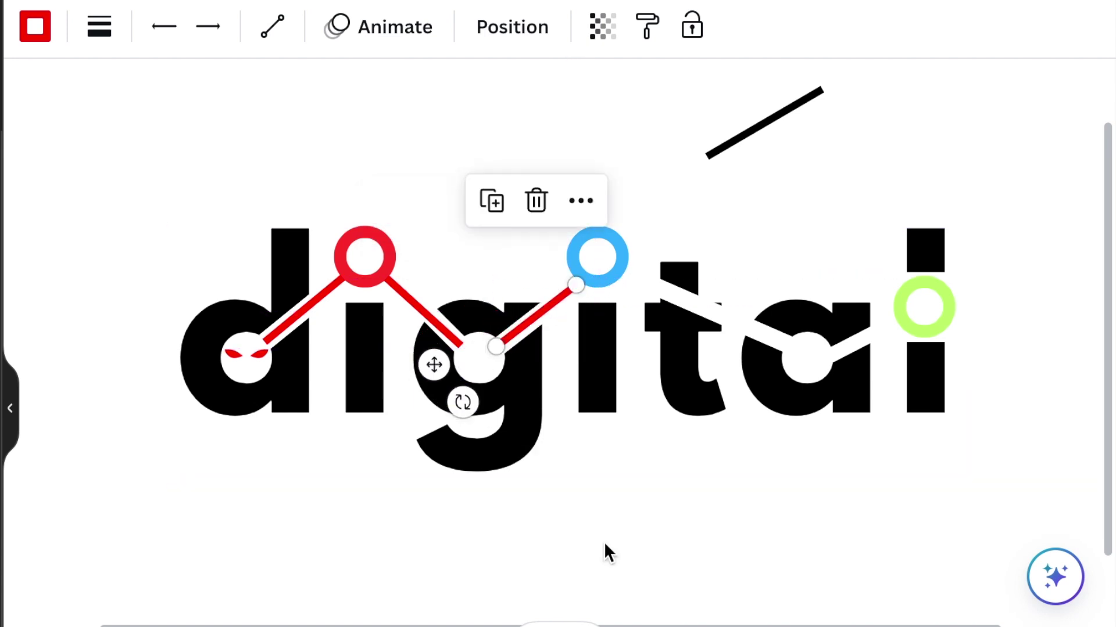
Nudge the line beside the blue ring slightly right and down, and recolour it blue.
{"action": "key", "text": "Right"}
{"action": "key", "text": "Down"}
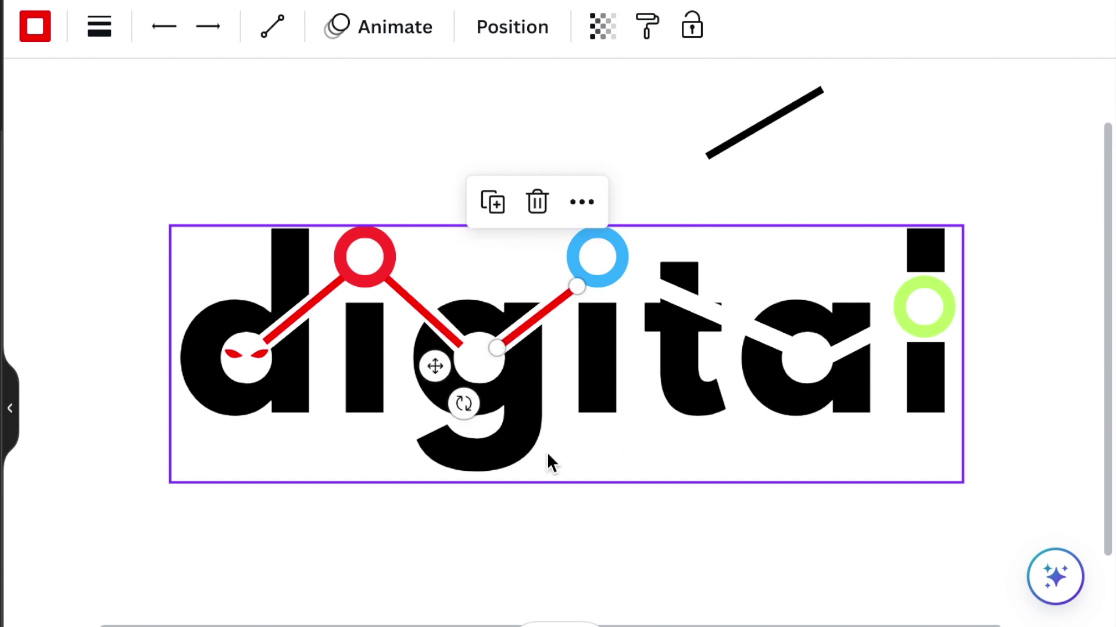
{"action": "key", "text": "Right"}
{"action": "left_click", "coordinate": [738, 555]}
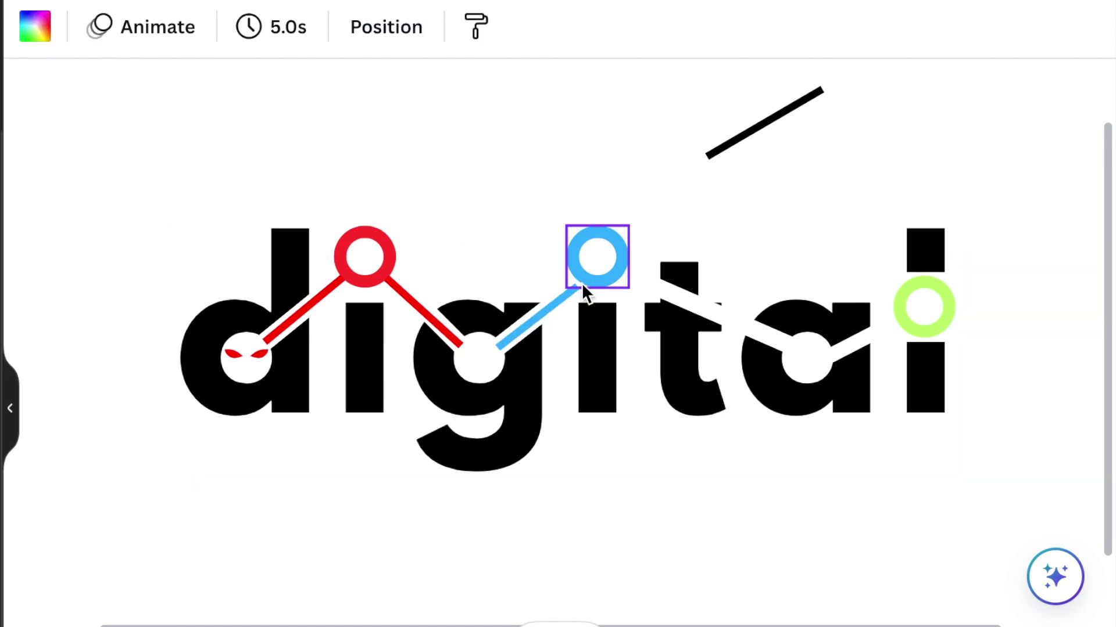
Lower the blue ring slightly so it sits centred on the end of the blue line.
{"action": "left_click", "coordinate": [570, 292]}
{"action": "mouse_move", "coordinate": [577, 286]}
{"action": "left_mouse_down"}
{"action": "mouse_move", "coordinate": [593, 269]}
{"action": "mouse_move", "coordinate": [597, 277]}
{"action": "left_mouse_up"}
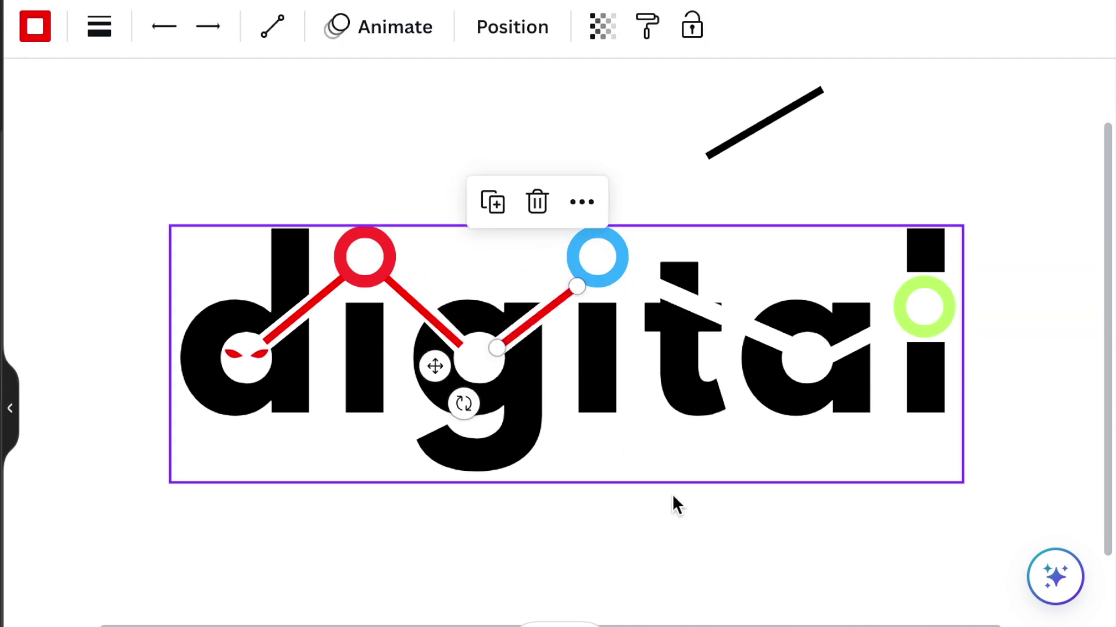
{"action": "left_click", "coordinate": [677, 541]}
{"action": "left_click", "coordinate": [623, 247]}
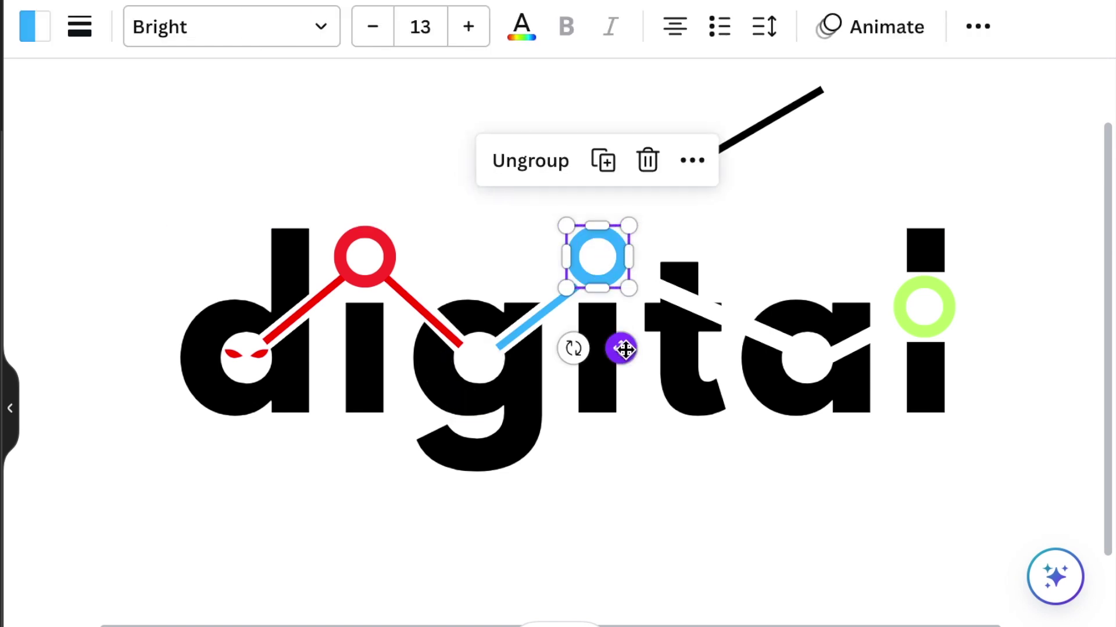
{"action": "left_click_drag", "start_coordinate": [621, 348], "coordinate": [625, 356]}
{"action": "left_click", "coordinate": [650, 545]}
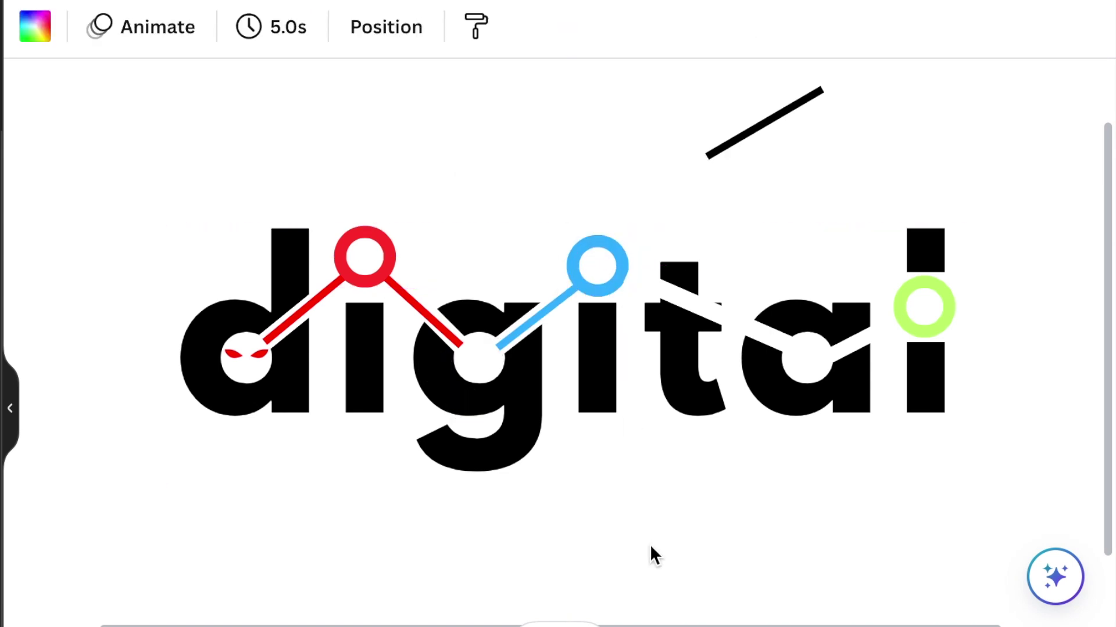
Fit the black line between the blue ring and the opening of the "a", and recolour it blue.
{"action": "left_click", "coordinate": [764, 122]}
{"action": "left_click_drag", "start_coordinate": [712, 79], "coordinate": [715, 279]}
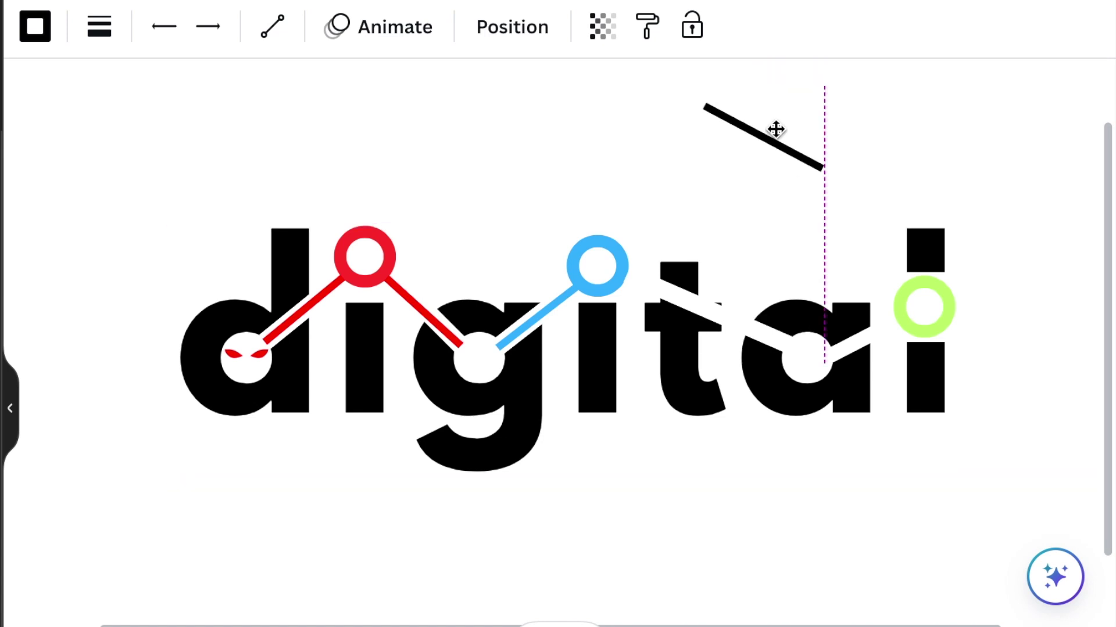
{"action": "left_click_drag", "start_coordinate": [775, 129], "coordinate": [697, 251]}
{"action": "left_click", "coordinate": [824, 549]}
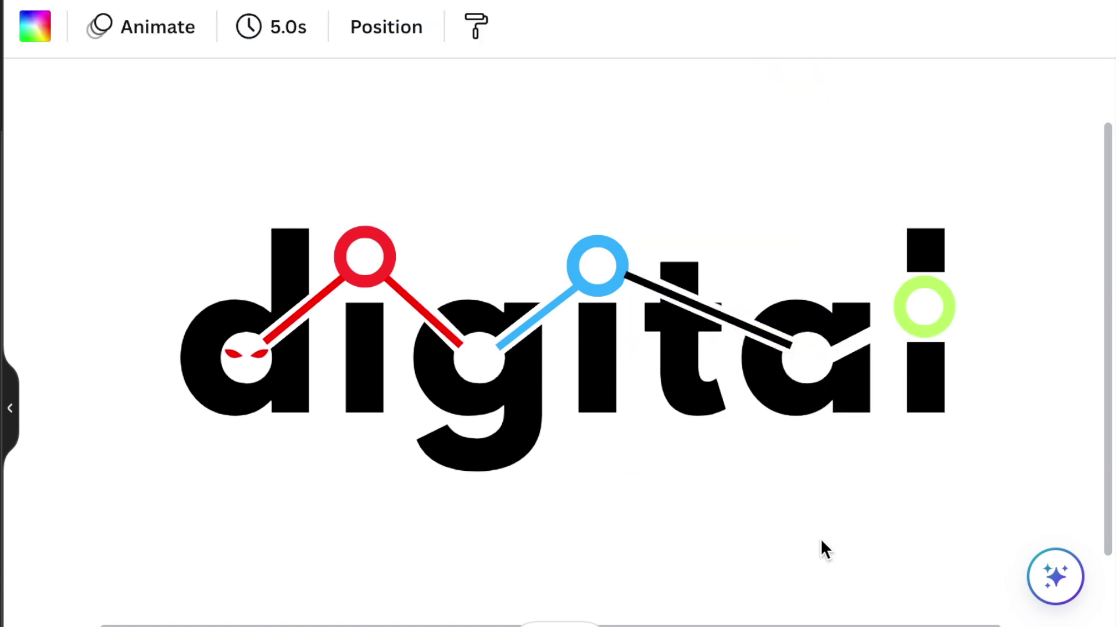
{"action": "left_click", "coordinate": [745, 323]}
{"action": "left_click", "coordinate": [35, 27]}
{"action": "left_click", "coordinate": [688, 565]}
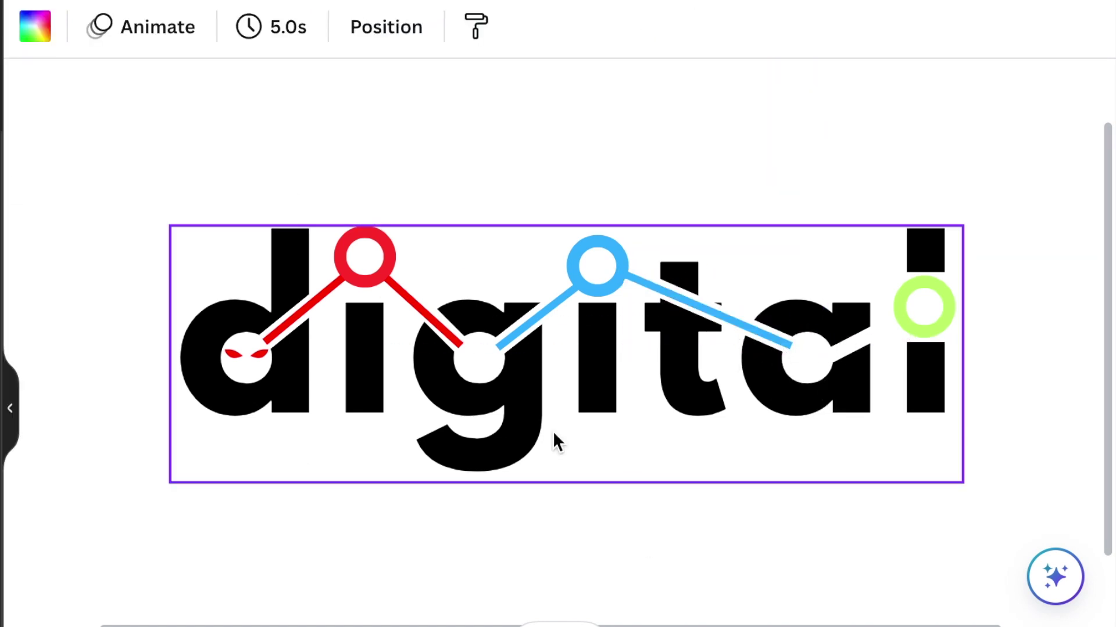
Duplicate the blue line between the "g" and the blue ring.
{"action": "left_click", "coordinate": [536, 317]}
{"action": "left_click", "coordinate": [494, 203]}
{"action": "left_click_drag", "start_coordinate": [465, 375], "coordinate": [763, 373]}
{"action": "left_click_drag", "start_coordinate": [907, 294], "coordinate": [901, 319]}
{"action": "left_click_drag", "start_coordinate": [774, 359], "coordinate": [775, 359]}
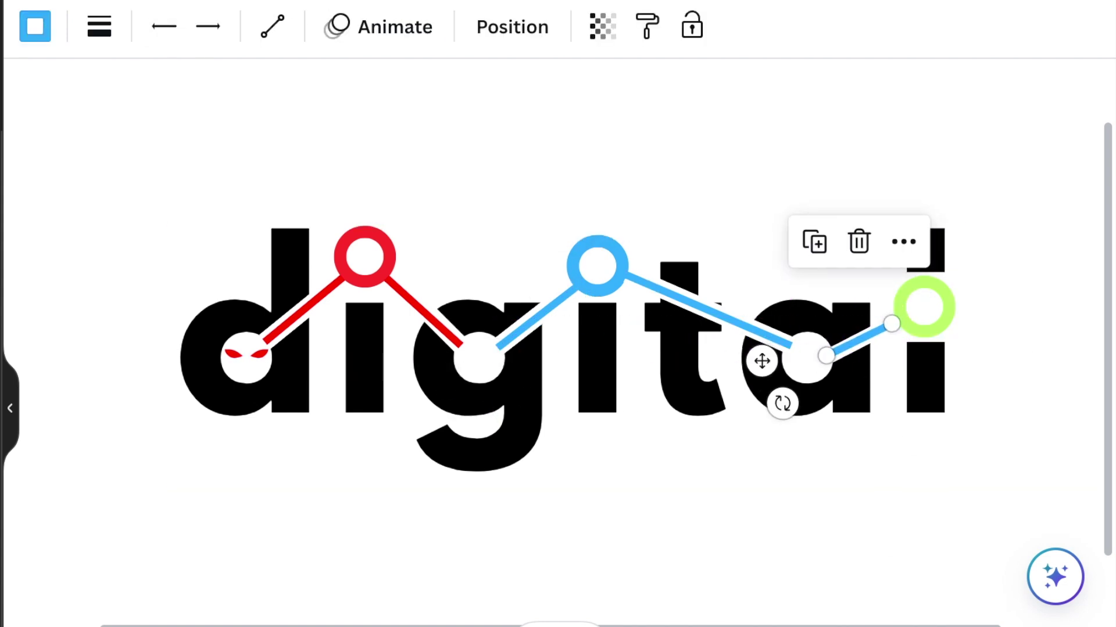
{"action": "key", "text": "super+z"}
{"action": "key", "text": "super+z"}
Shorten the copied line, fit it between the opening of the "a" and the green ring, and recolour it light green.
{"action": "left_click_drag", "start_coordinate": [452, 383], "coordinate": [739, 207]}
{"action": "left_click_drag", "start_coordinate": [876, 117], "coordinate": [860, 138]}
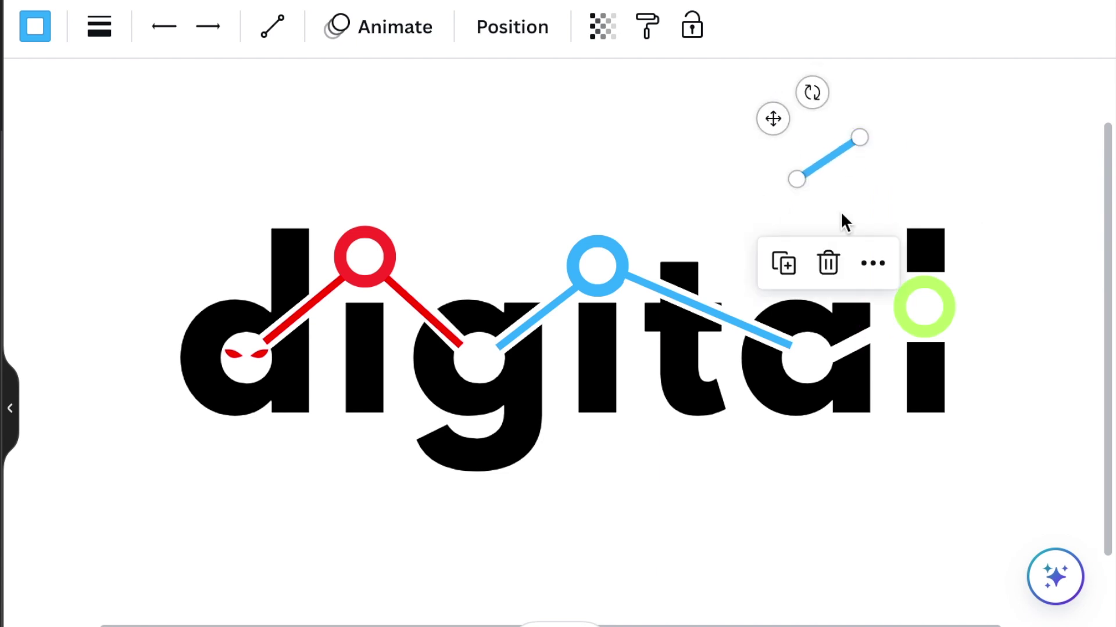
{"action": "left_click_drag", "start_coordinate": [773, 115], "coordinate": [808, 302]}
{"action": "left_click_drag", "start_coordinate": [792, 418], "coordinate": [771, 370]}
{"action": "left_click", "coordinate": [872, 456]}
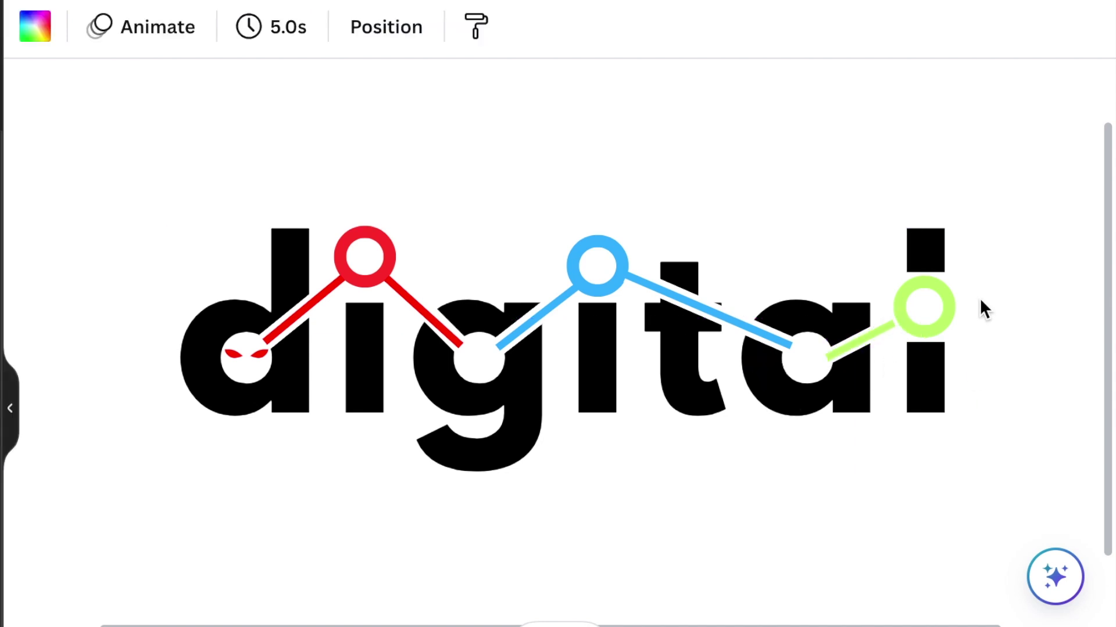
{"action": "left_click", "coordinate": [870, 328]}
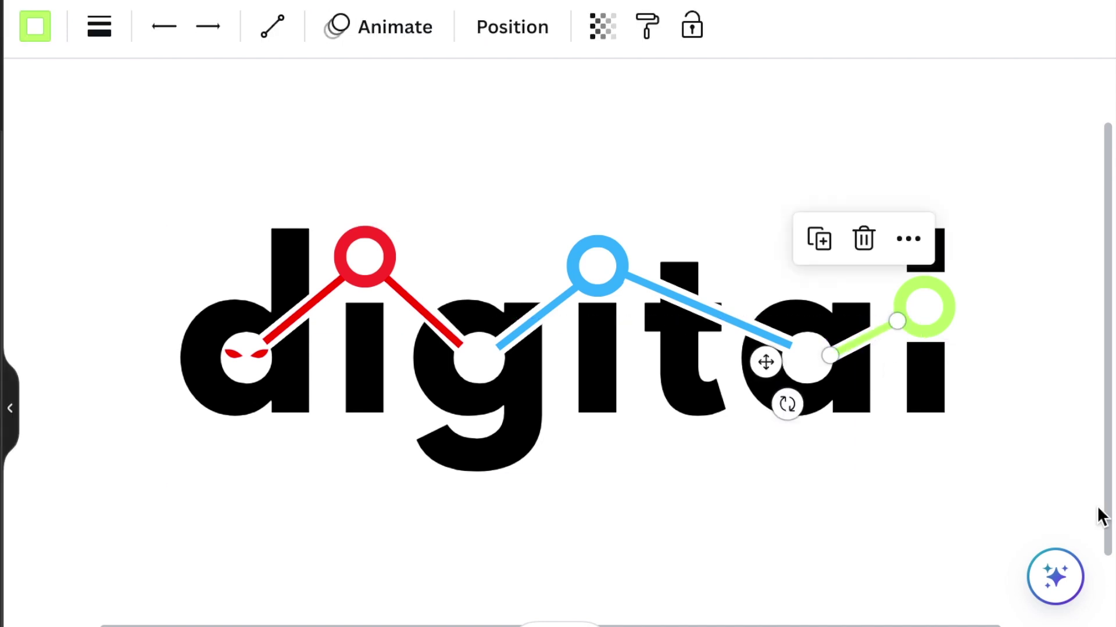
{"action": "key", "text": "Escape"}
Add a small circle centred in the opening of the "g" and recolour it blue.
{"action": "scroll", "coordinate": [560, 343], "scroll_direction": "up", "scroll_amount": 1}
{"action": "scroll", "coordinate": [720, 521], "scroll_direction": "down", "scroll_amount": 3}
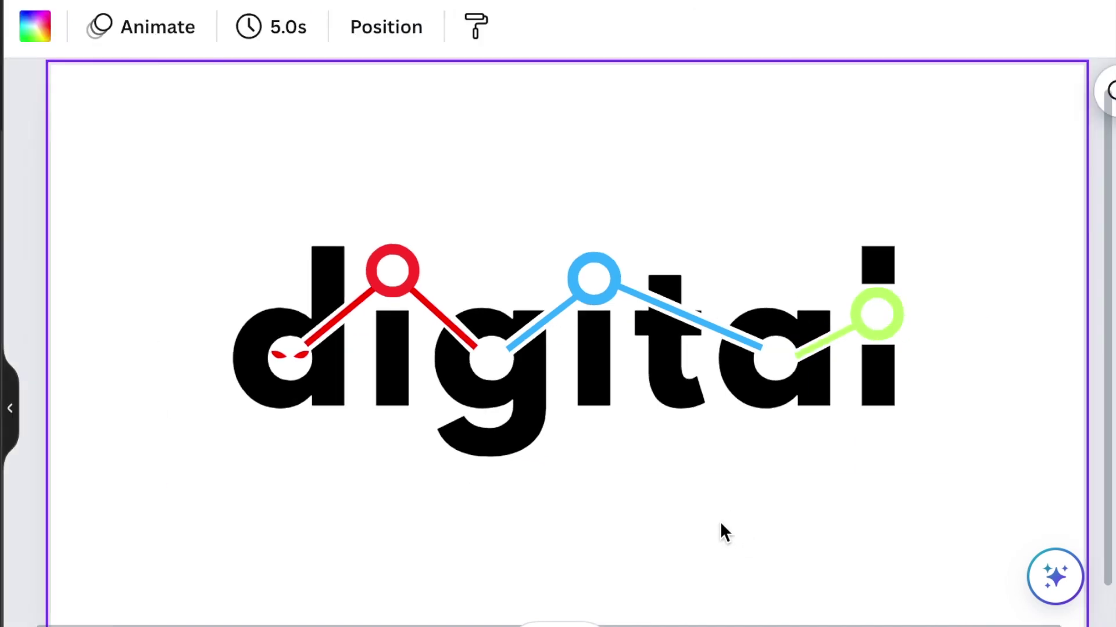
{"action": "key", "text": "c"}
{"action": "left_click_drag", "start_coordinate": [654, 268], "coordinate": [531, 445]}
{"action": "left_click_drag", "start_coordinate": [511, 501], "coordinate": [515, 426]}
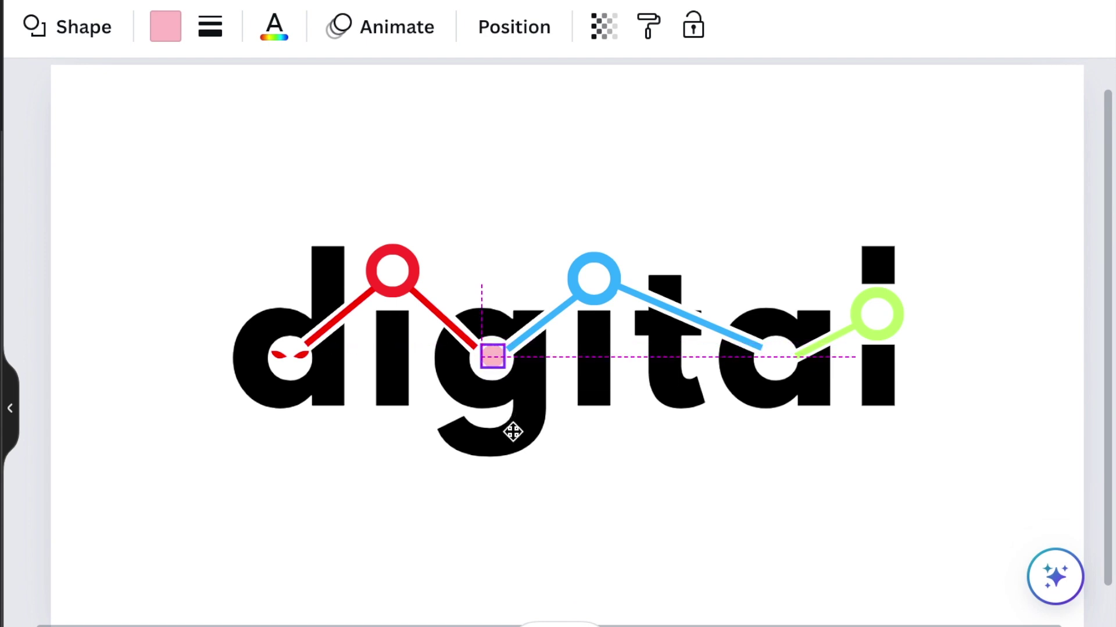
{"action": "left_click_drag", "start_coordinate": [512, 431], "coordinate": [513, 431]}
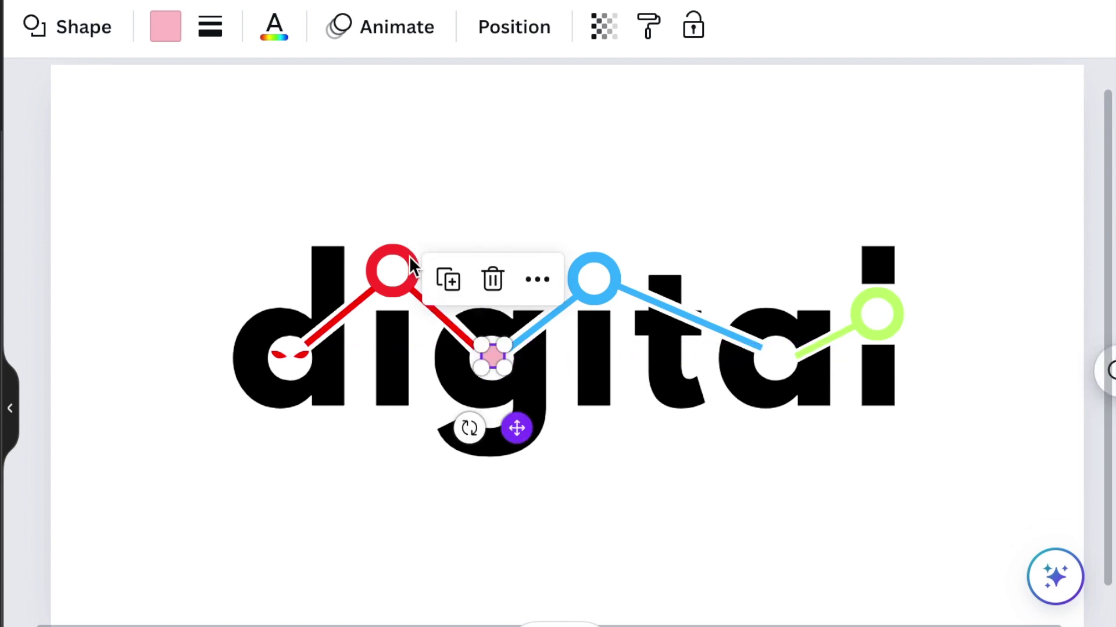
{"action": "left_click", "coordinate": [166, 34]}
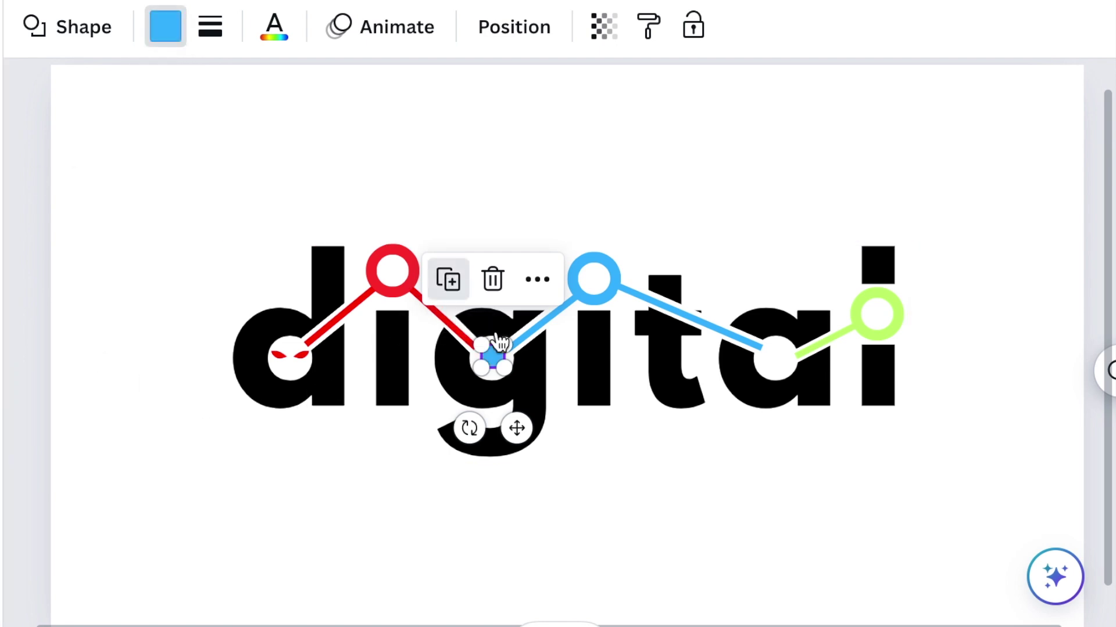
Place a copy of the small circle in the opening of the "a" and recolour it light green.
{"action": "left_click_drag", "start_coordinate": [517, 428], "coordinate": [797, 437]}
{"action": "left_click", "coordinate": [722, 577]}
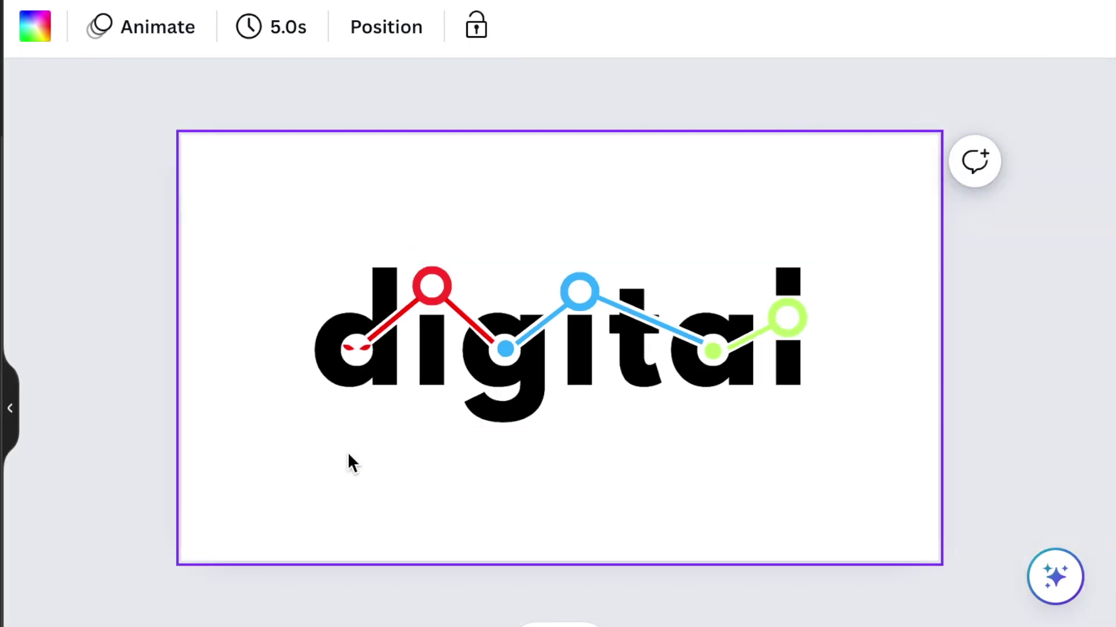
Download only the current page (Page 3) with the "digital" wordmark as a PNG with a transparent background.
{"action": "left_click", "coordinate": [1030, 7]}
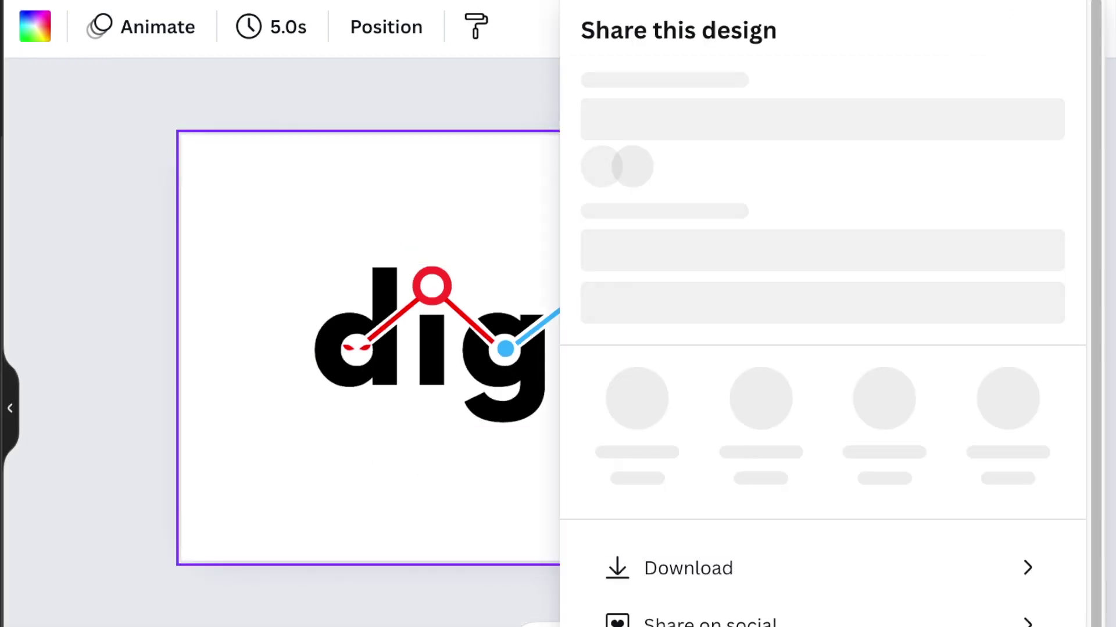
{"action": "left_click", "coordinate": [808, 619]}
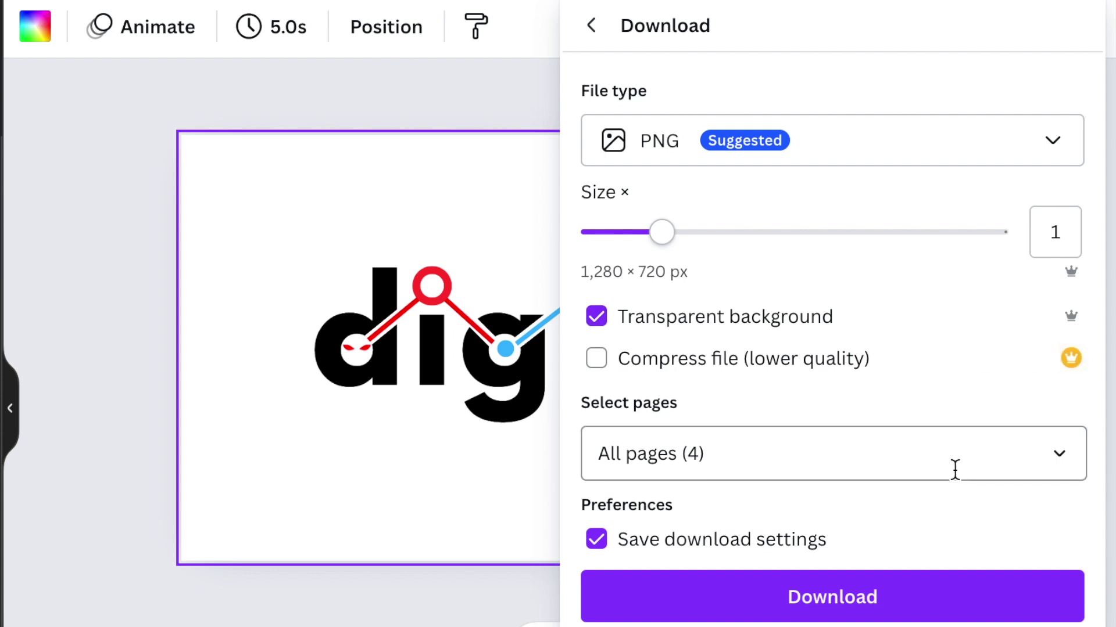
{"action": "left_click", "coordinate": [1045, 453]}
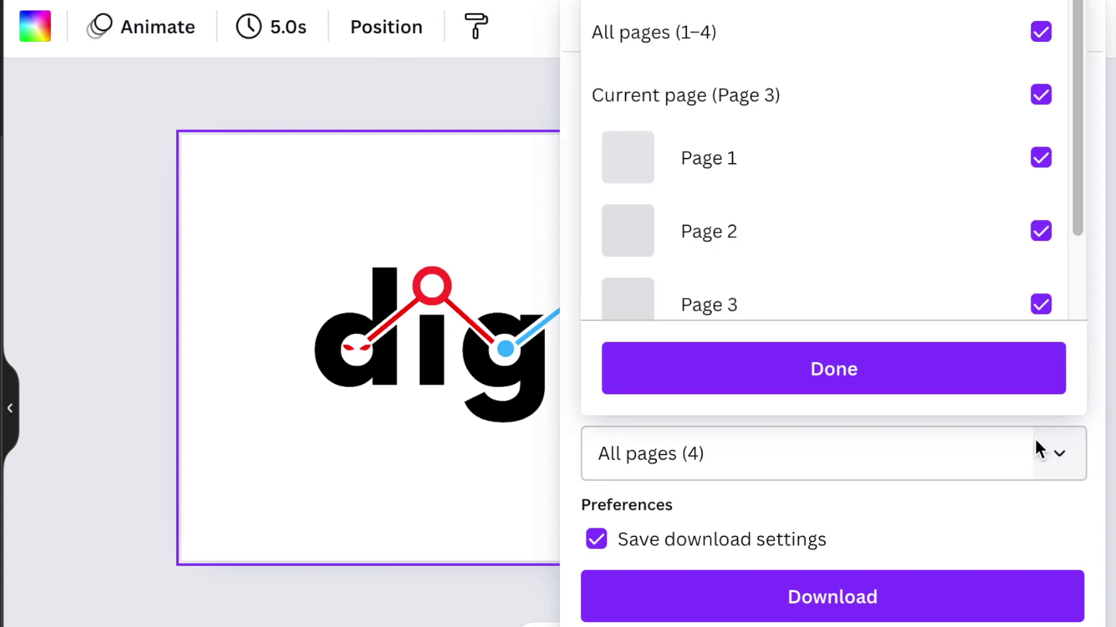
{"action": "left_click", "coordinate": [1036, 45]}
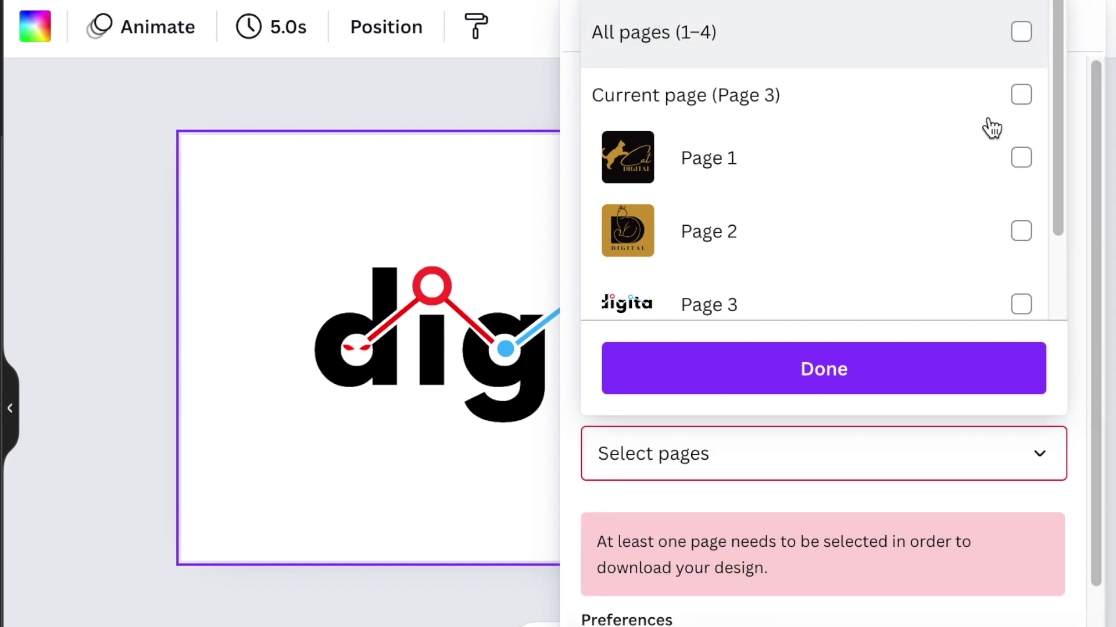
{"action": "left_click", "coordinate": [1016, 103]}
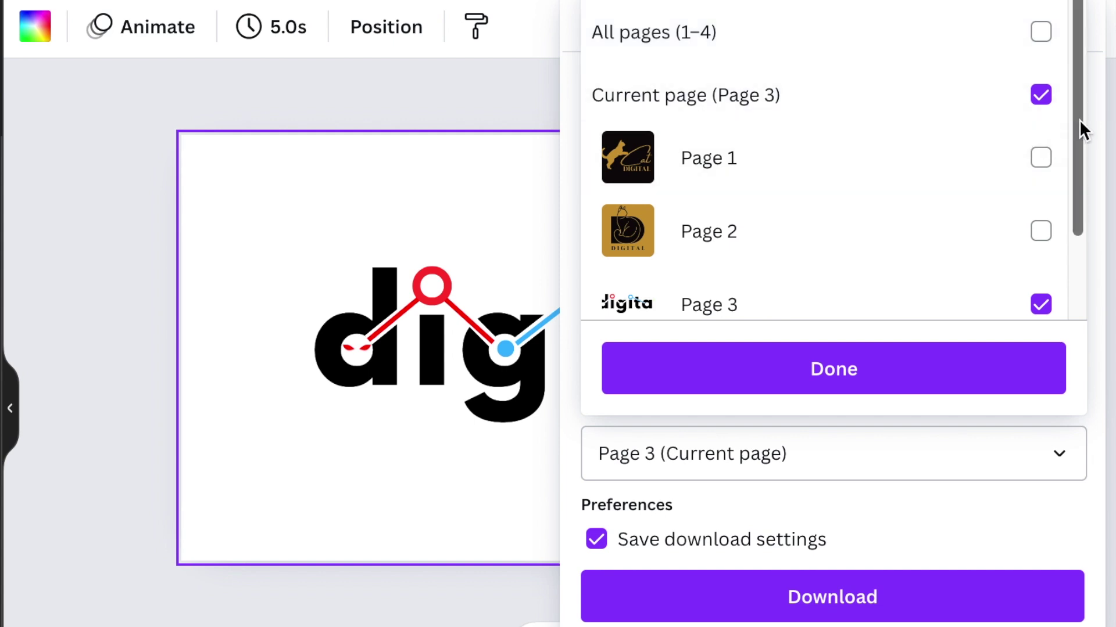
{"action": "left_click_drag", "start_coordinate": [1079, 120], "coordinate": [1069, 270]}
{"action": "left_click", "coordinate": [883, 371]}
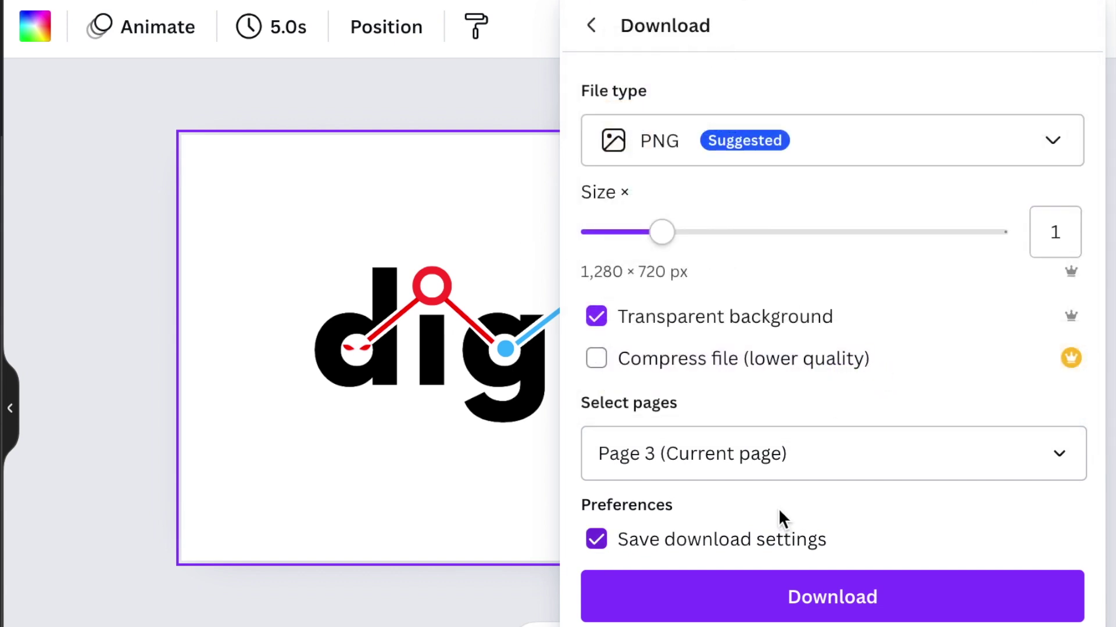
{"action": "left_click", "coordinate": [869, 614]}
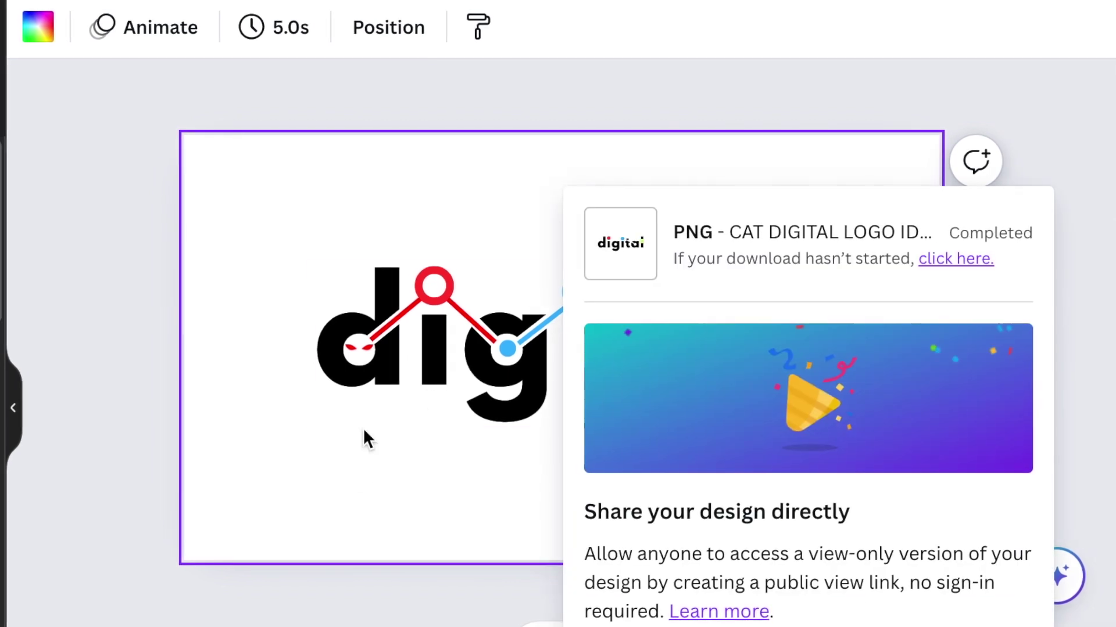
{"action": "left_click", "coordinate": [389, 503]}
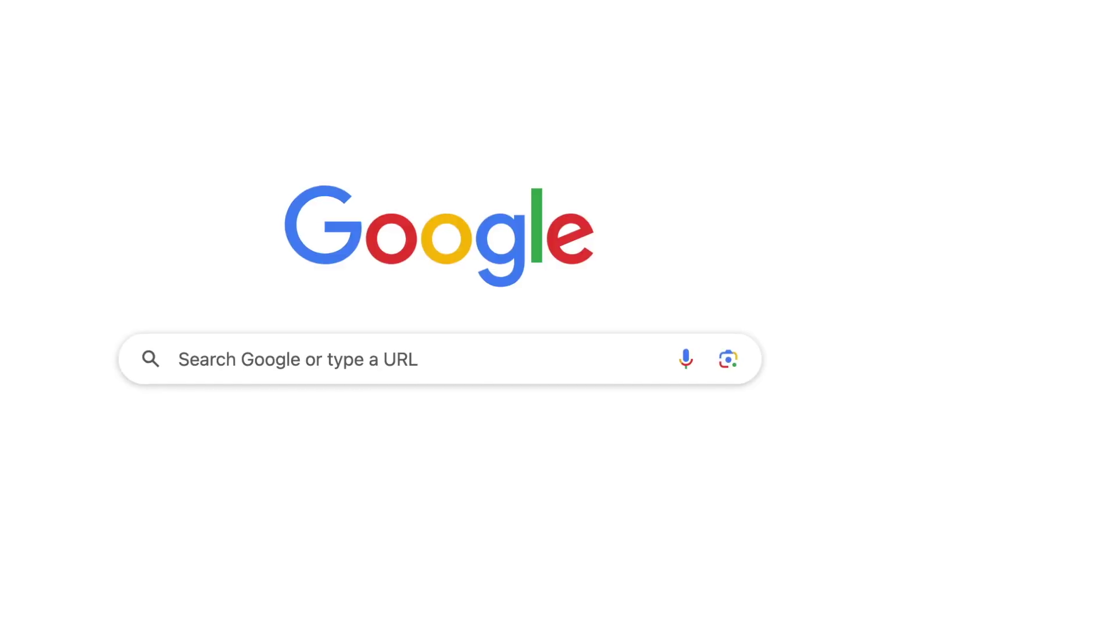
Switch to remove.bg, upload the downloaded "digital" logo image to remove its background, and download the 666 × 375 px cutout.
{"action": "type", "text": "remo"}
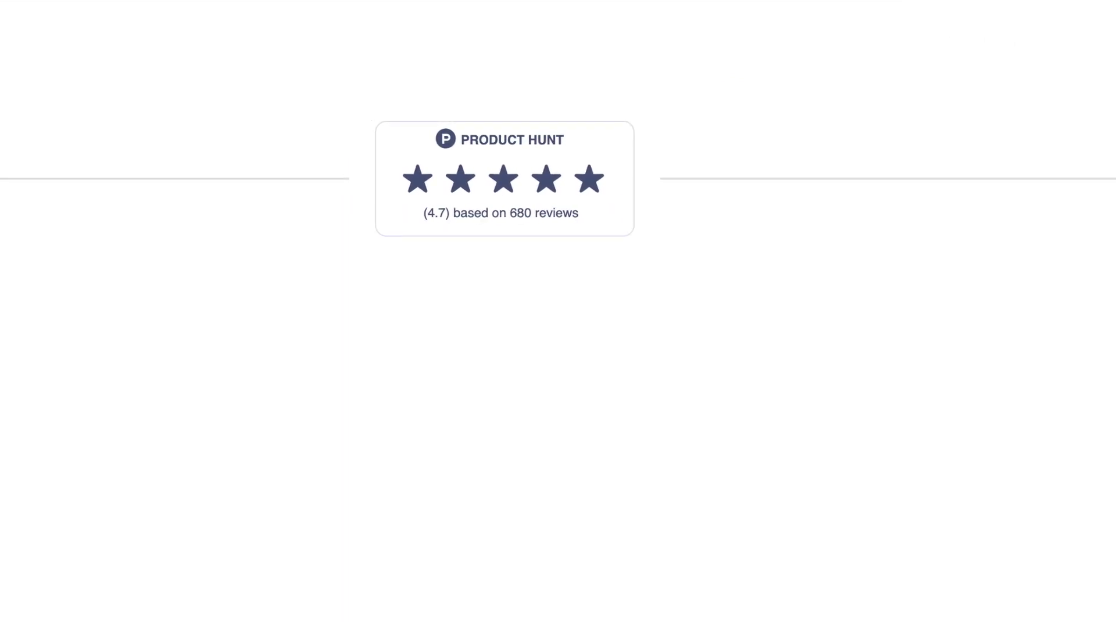
{"action": "scroll", "coordinate": [558, 314], "scroll_direction": "up", "scroll_amount": 15}
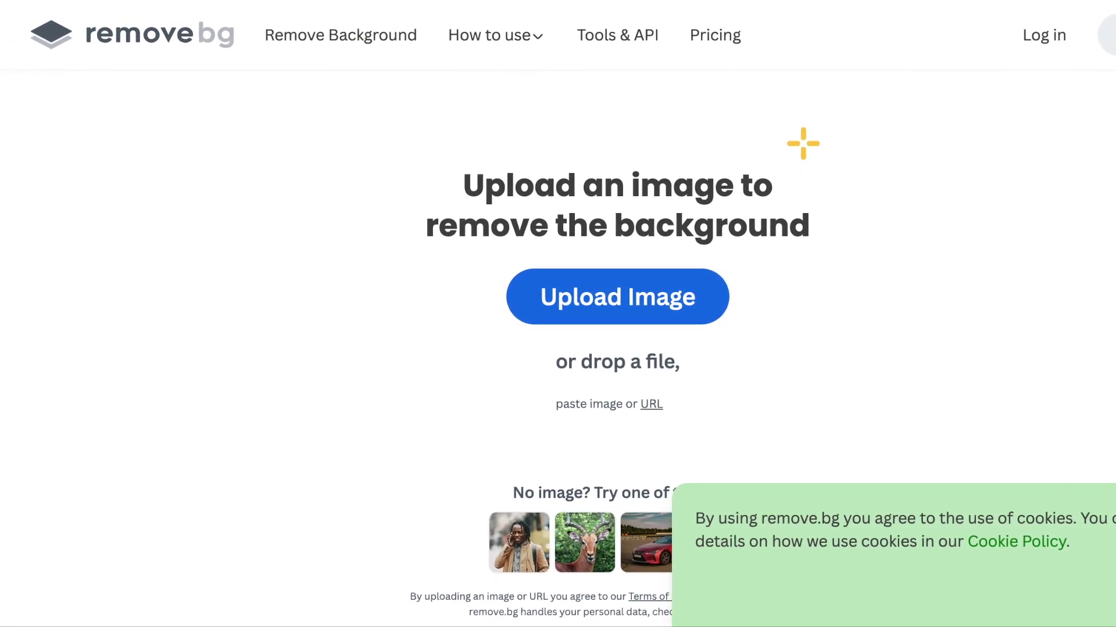
{"action": "left_click_drag", "start_coordinate": [919, 55], "coordinate": [528, 333]}
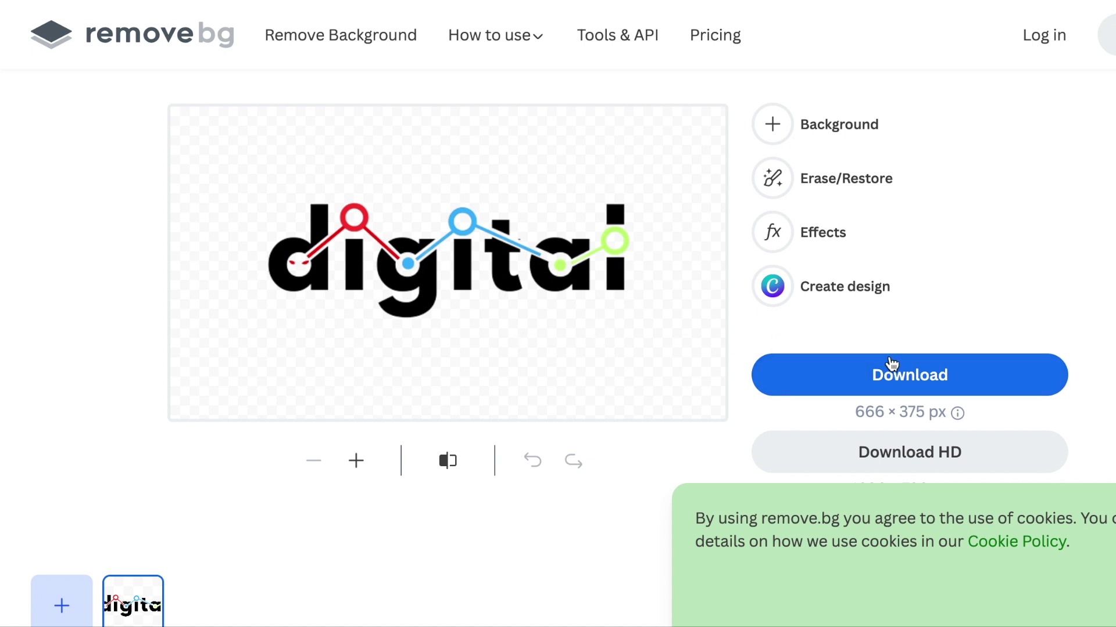
{"action": "left_click", "coordinate": [891, 379]}
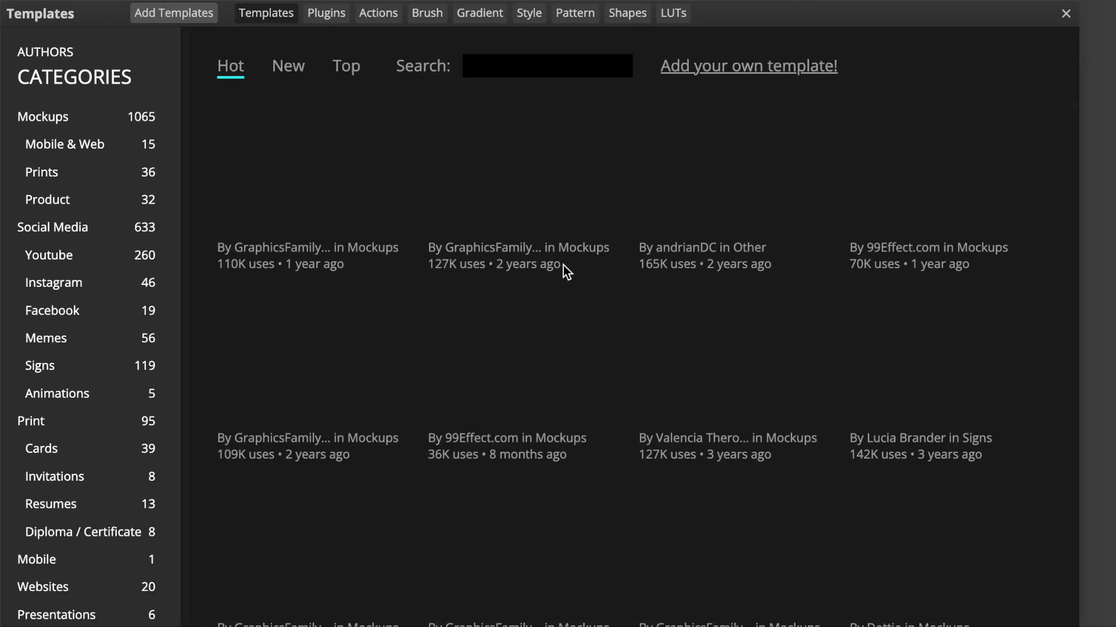
In Photopea, open the Black Wall 3D Logo Mockup template and hide the placeholder artwork inside its [YOUR LOGO HERE] smart object.
{"action": "left_click", "coordinate": [293, 233]}
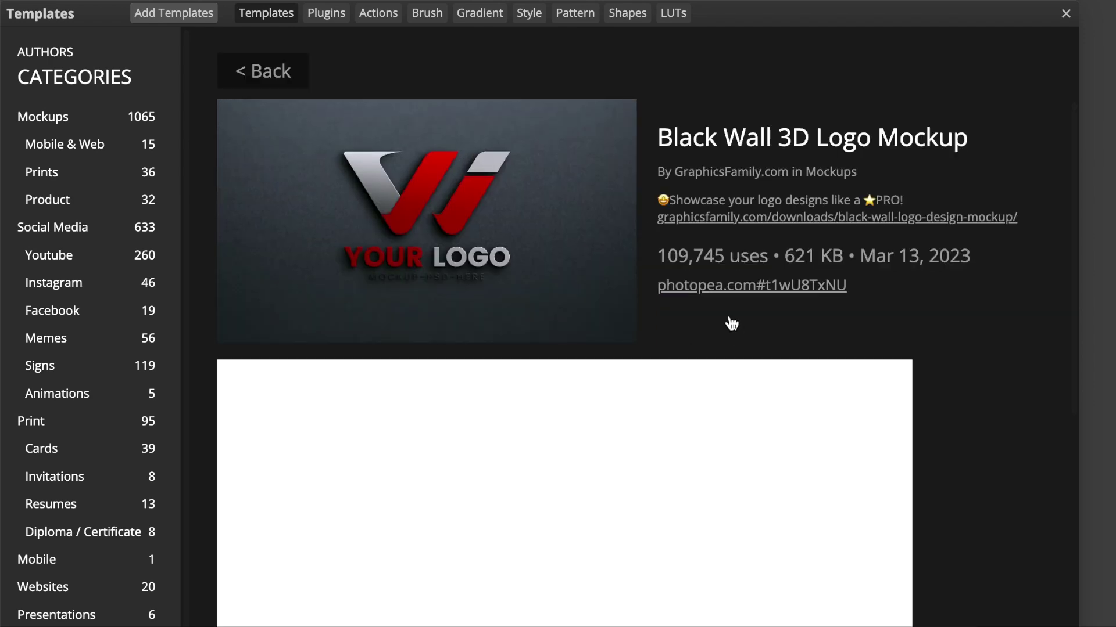
{"action": "left_click", "coordinate": [741, 287]}
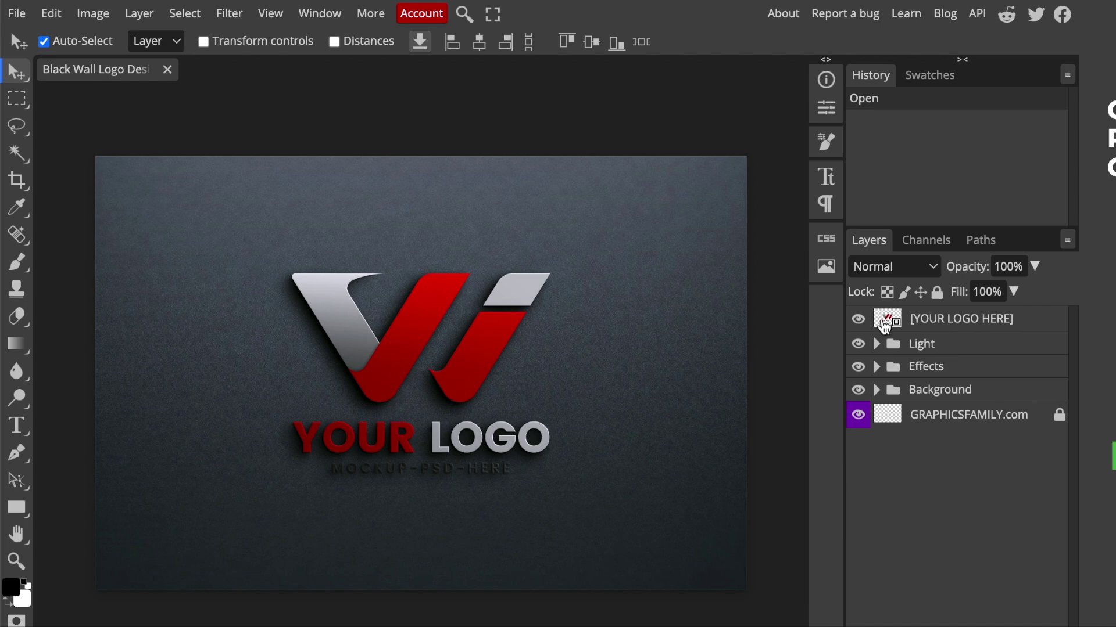
{"action": "double_click", "coordinate": [883, 323]}
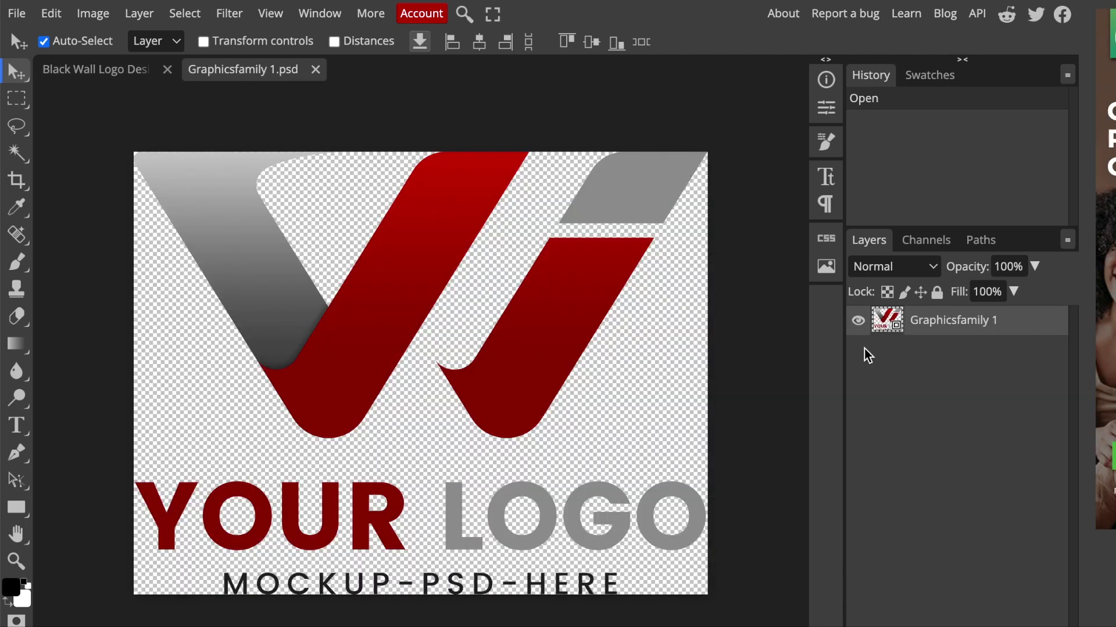
{"action": "left_click", "coordinate": [858, 321]}
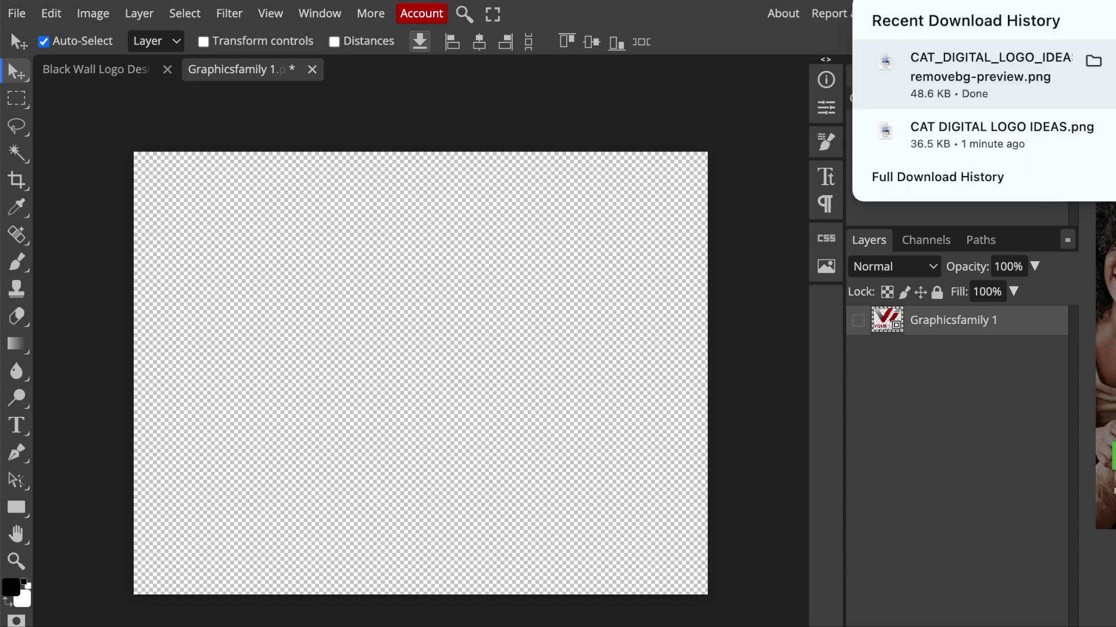
Place the downloaded removebg-preview PNG in the smart object, scaled to about 248% and centred on the canvas.
{"action": "left_click_drag", "start_coordinate": [495, 370], "coordinate": [486, 381]}
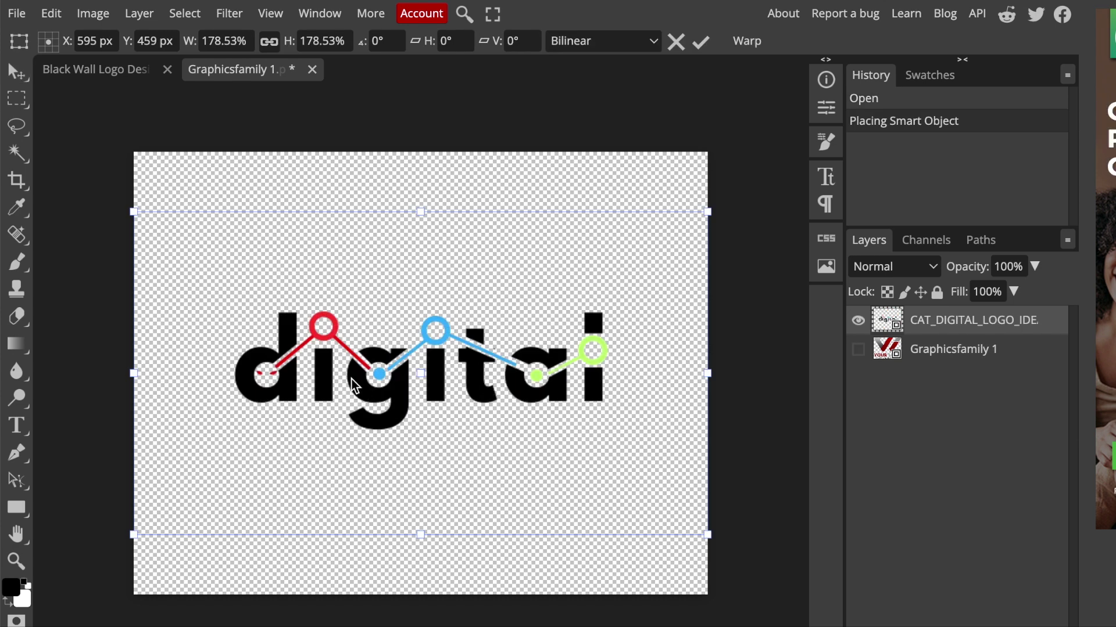
{"action": "left_click_drag", "start_coordinate": [458, 429], "coordinate": [309, 354]}
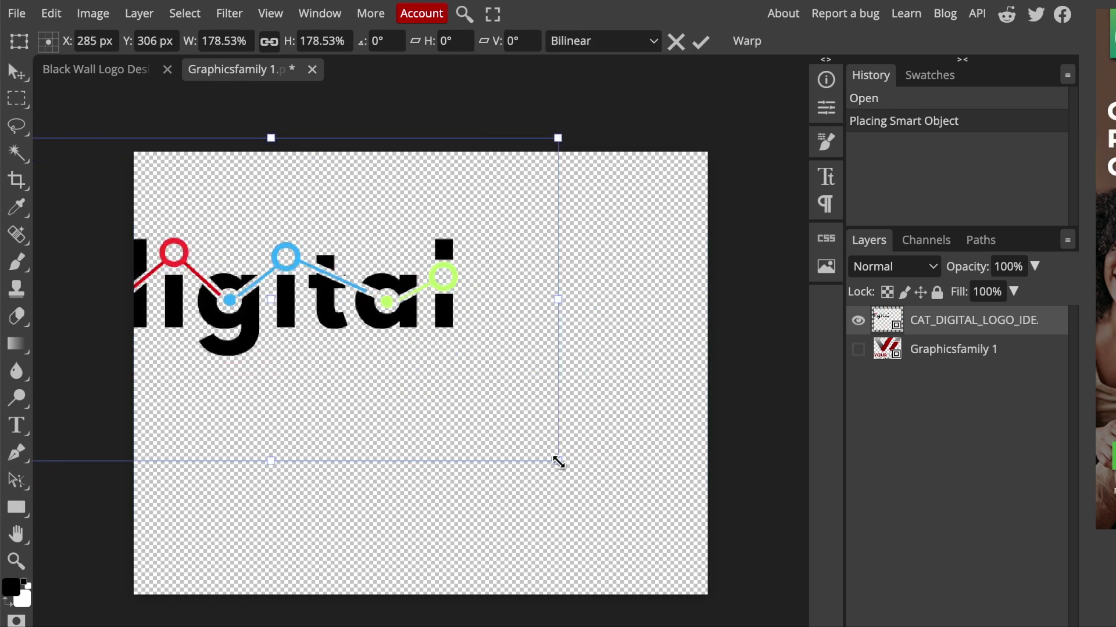
{"action": "left_click_drag", "start_coordinate": [558, 462], "coordinate": [781, 587]}
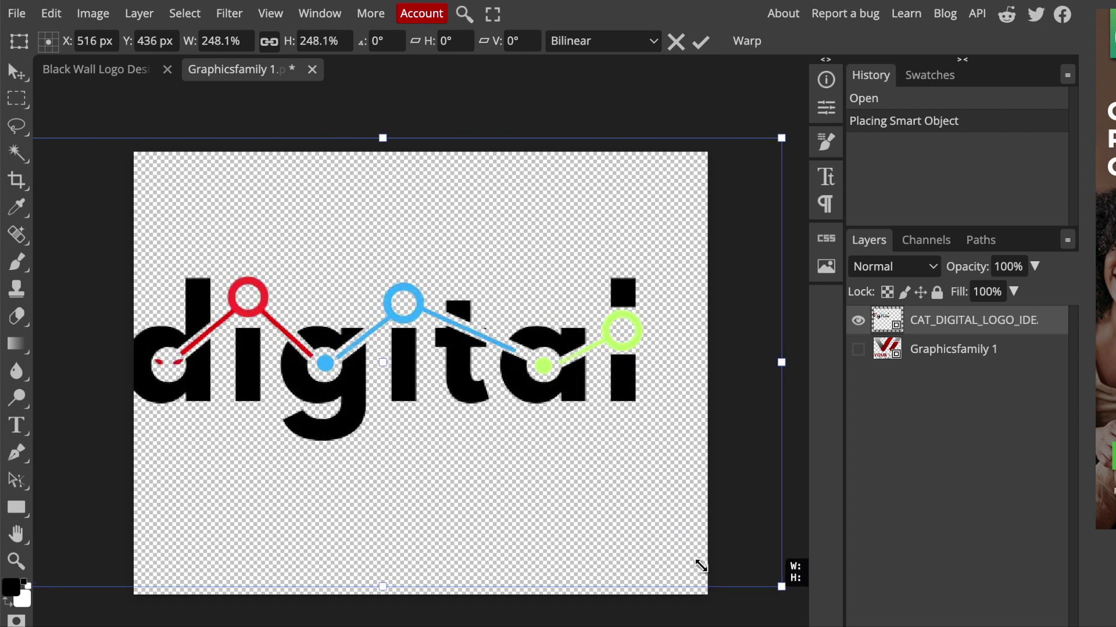
{"action": "left_click_drag", "start_coordinate": [336, 281], "coordinate": [373, 295]}
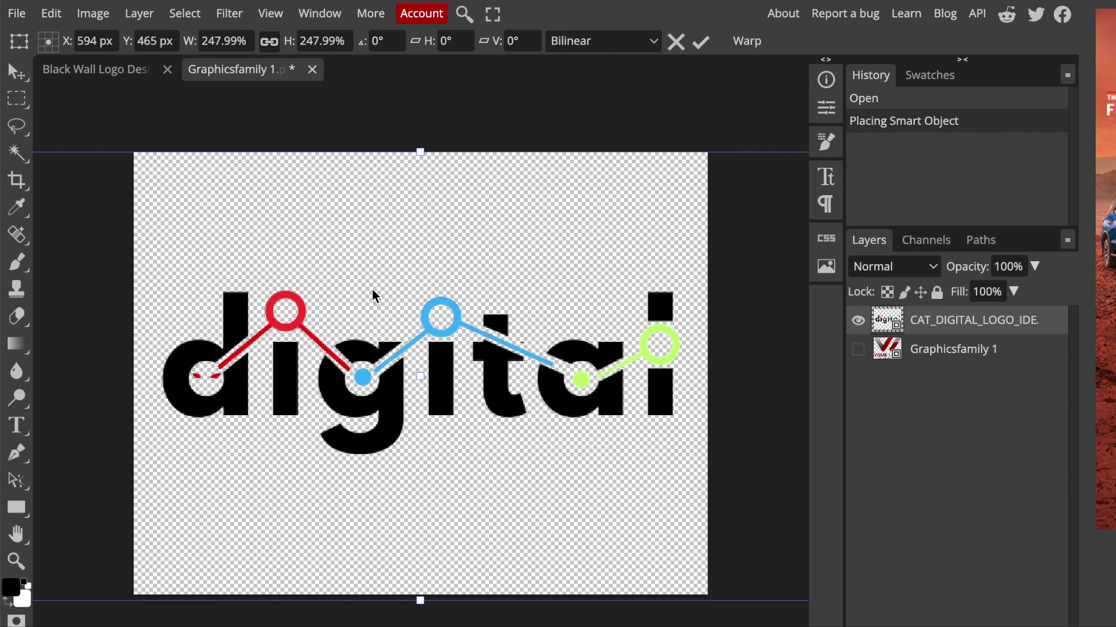
Save the edited smart object and return to the Black Wall Logo mockup document.
{"action": "key", "text": "ctrl+s"}
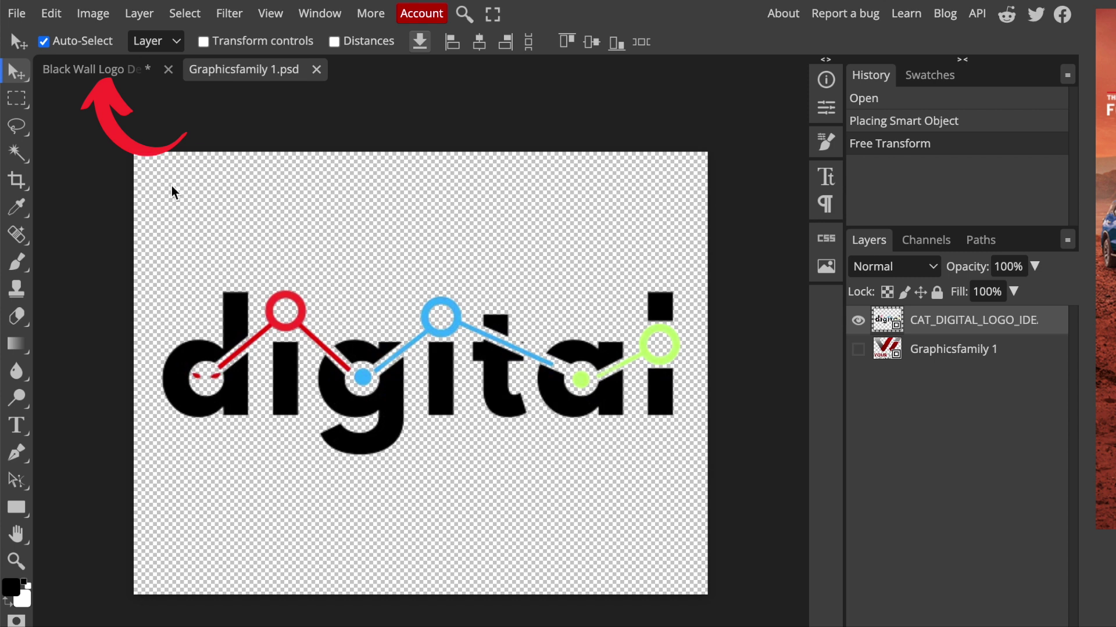
{"action": "left_click", "coordinate": [99, 75]}
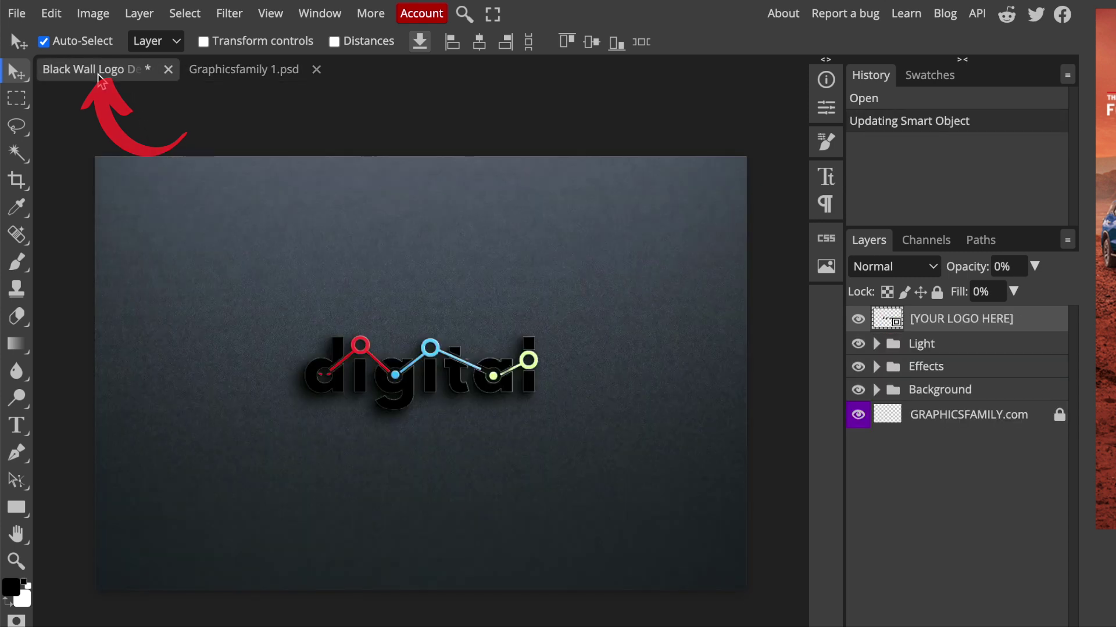